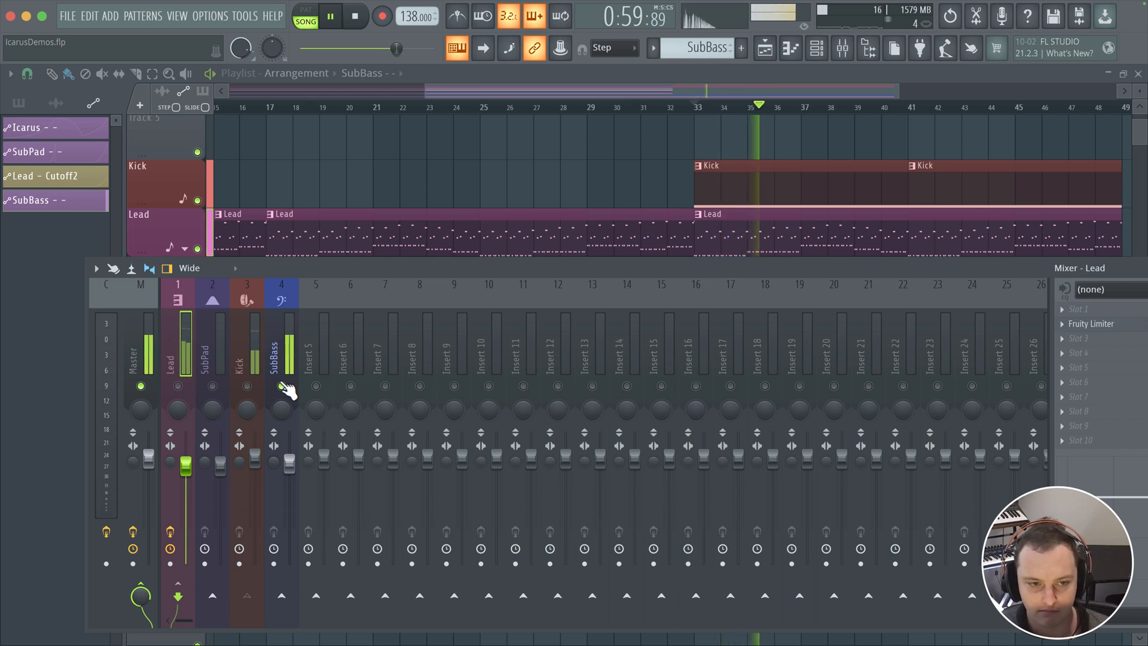
- Play the arrangement from bar 29 and expand the SubPad track to follow its automation into the SubBass section
key(space)
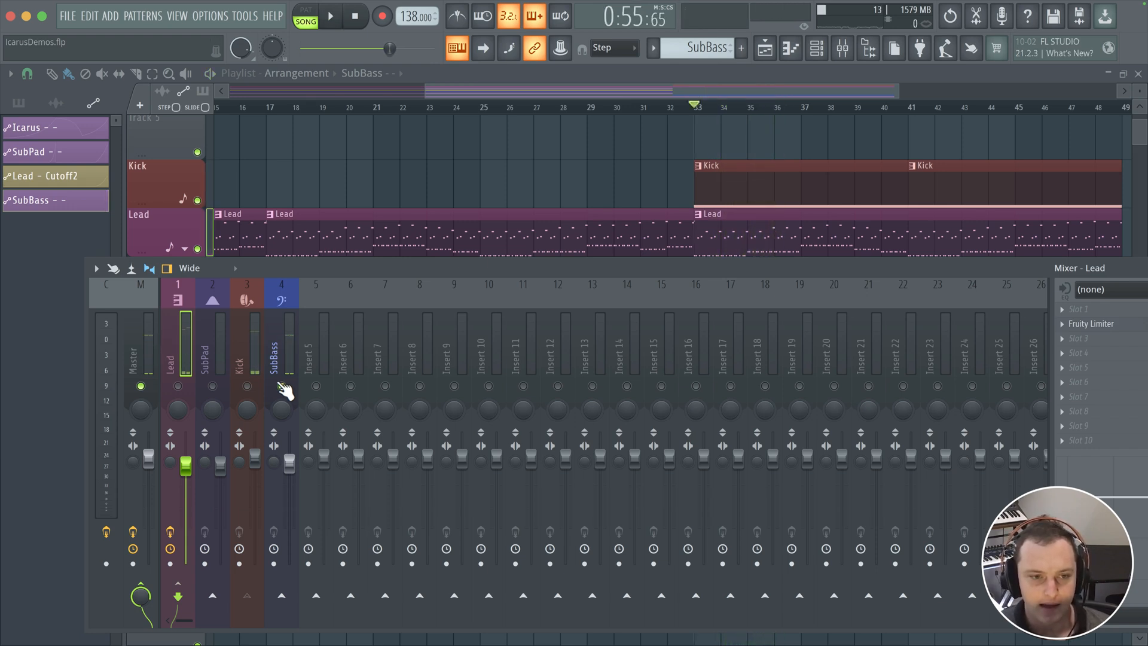
right_click(281, 385)
click(587, 107)
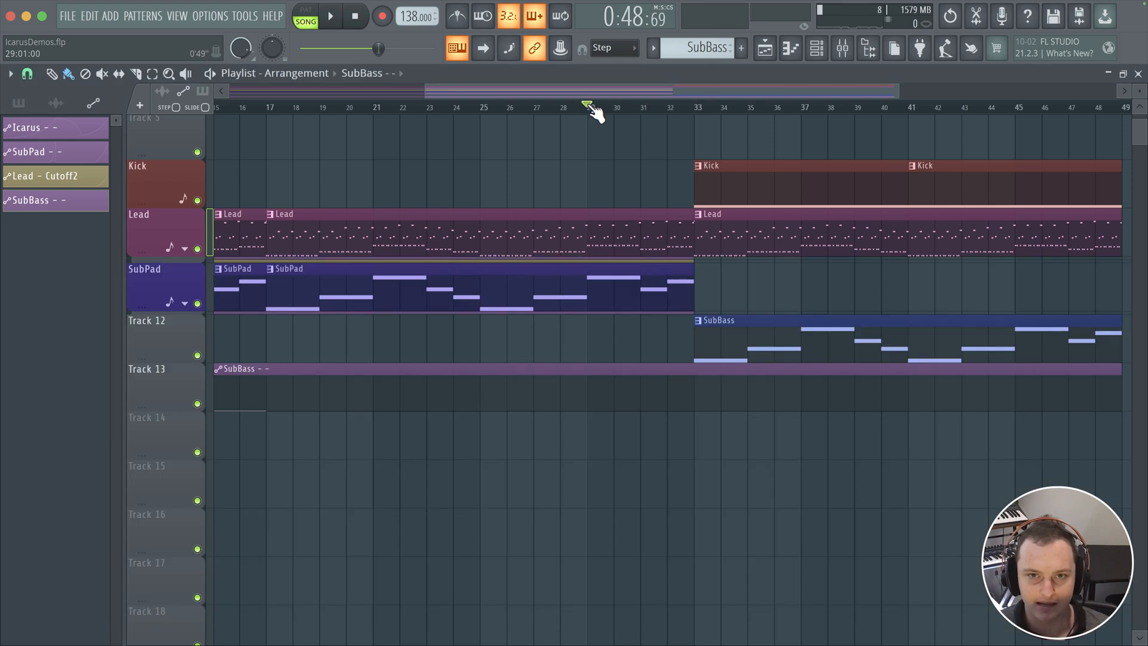
key(space)
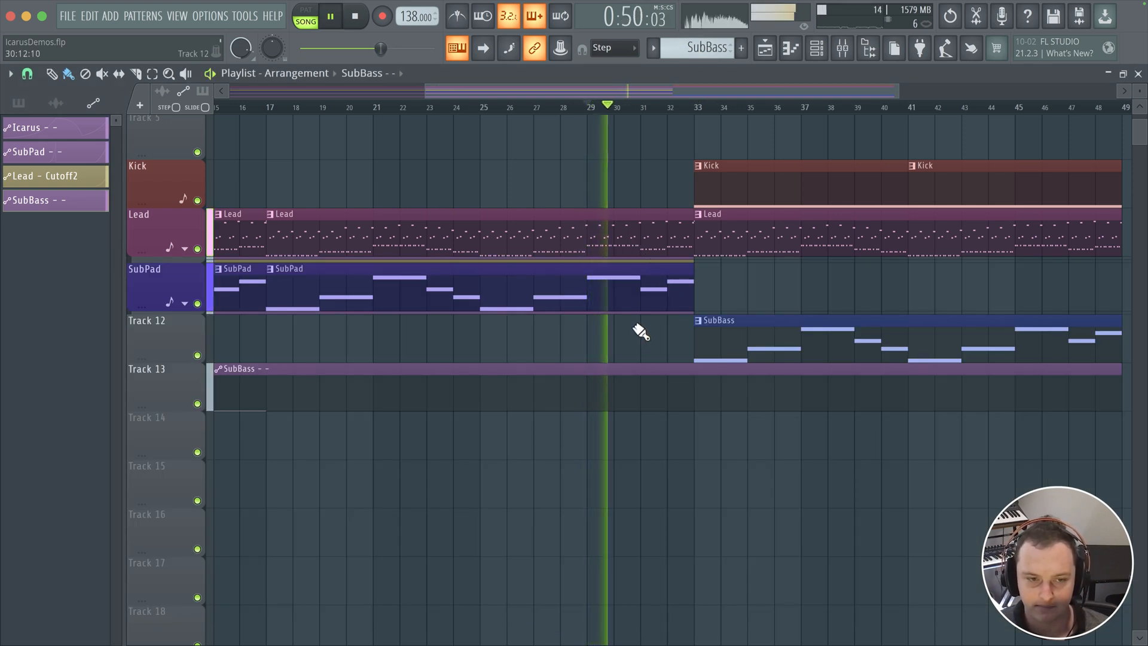
drag(654, 303, 587, 273)
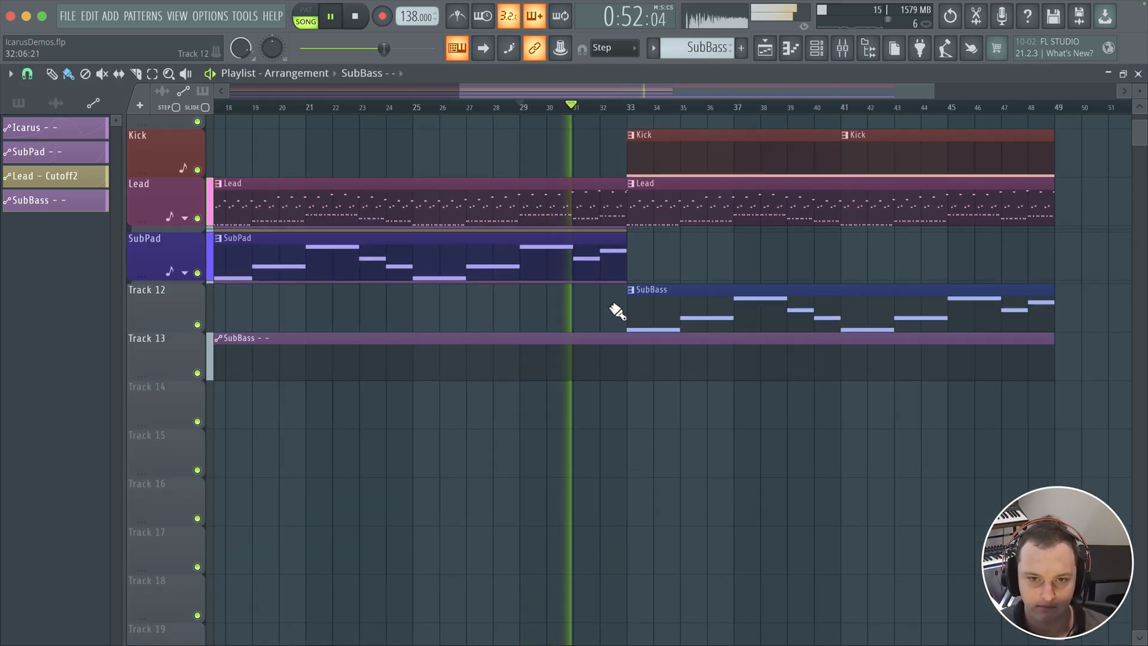
click(185, 272)
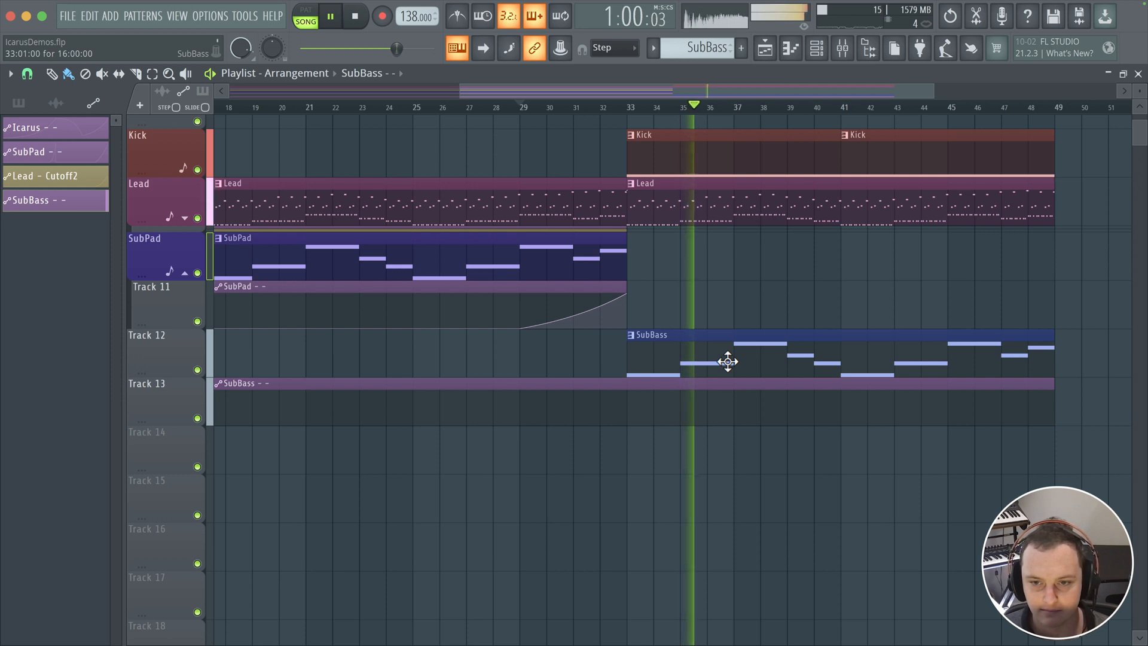
drag(728, 361, 646, 430)
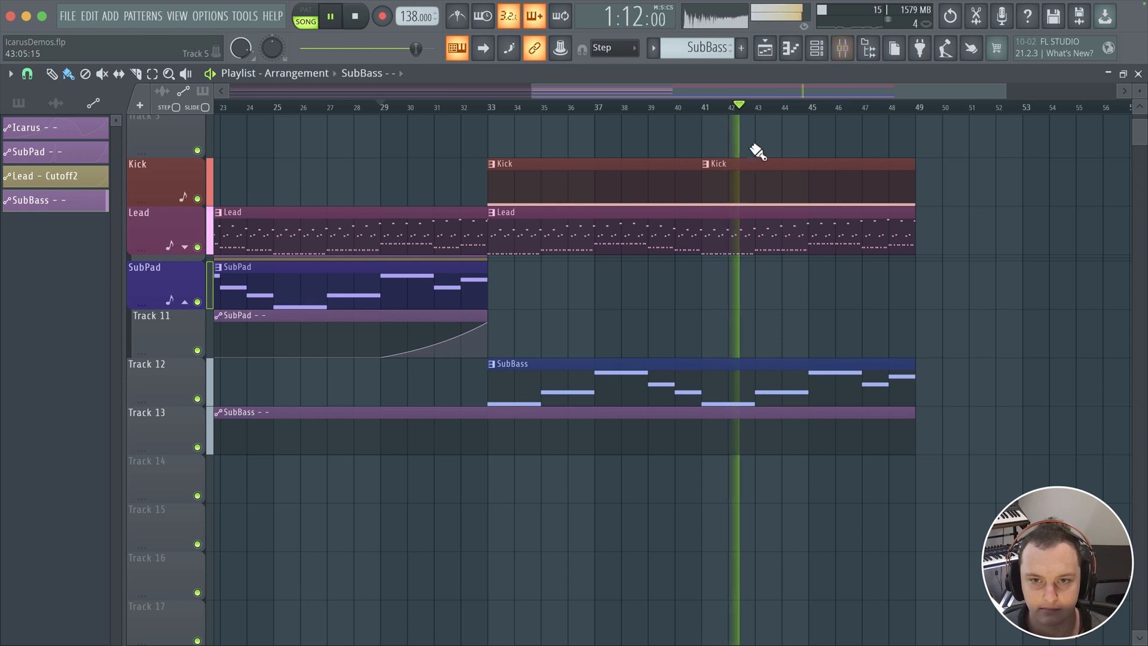
- Open the Kick pattern in the piano roll to check its notes and return to the playlist
click(674, 175)
double_click(679, 185)
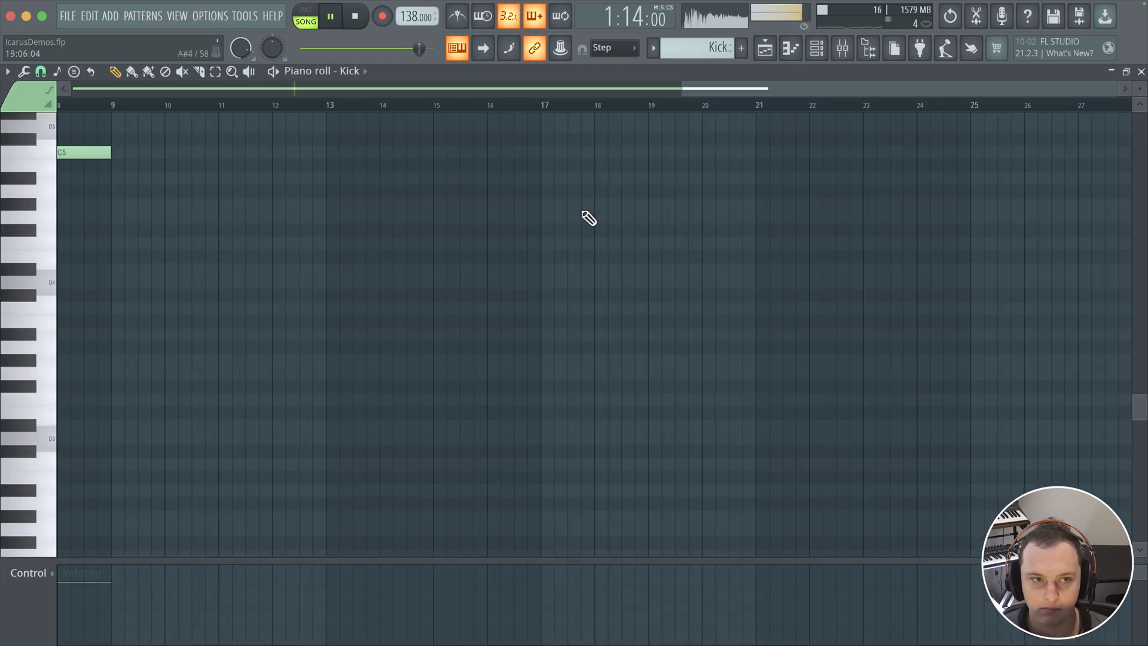
click(766, 51)
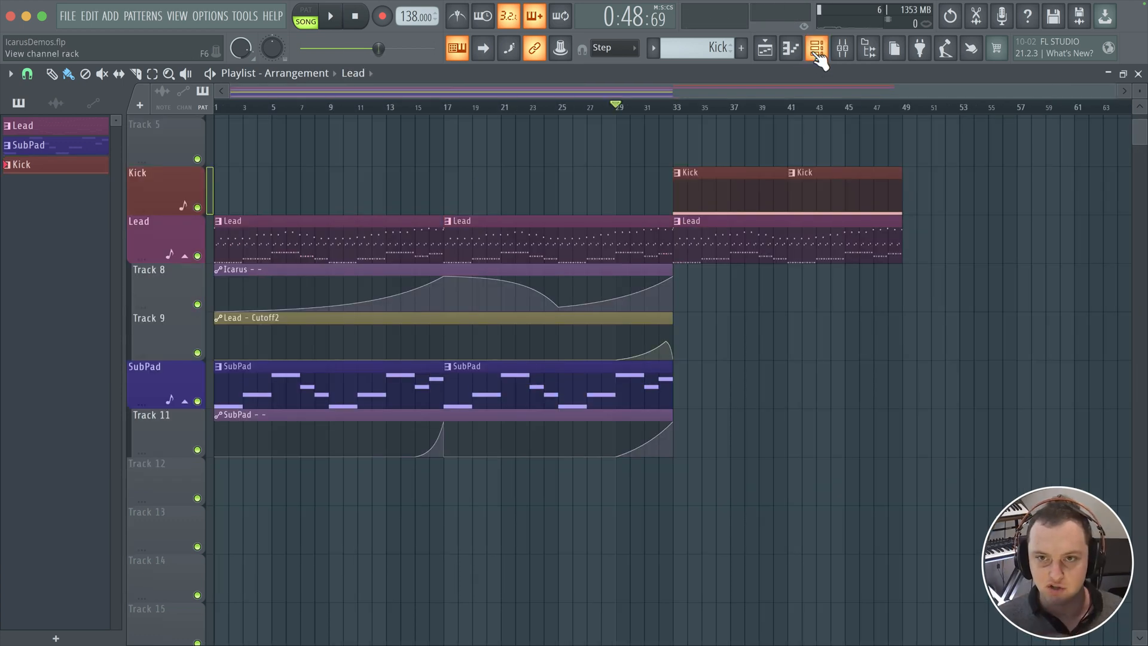
- Clone the Init #2 channel in the channel rack
click(816, 48)
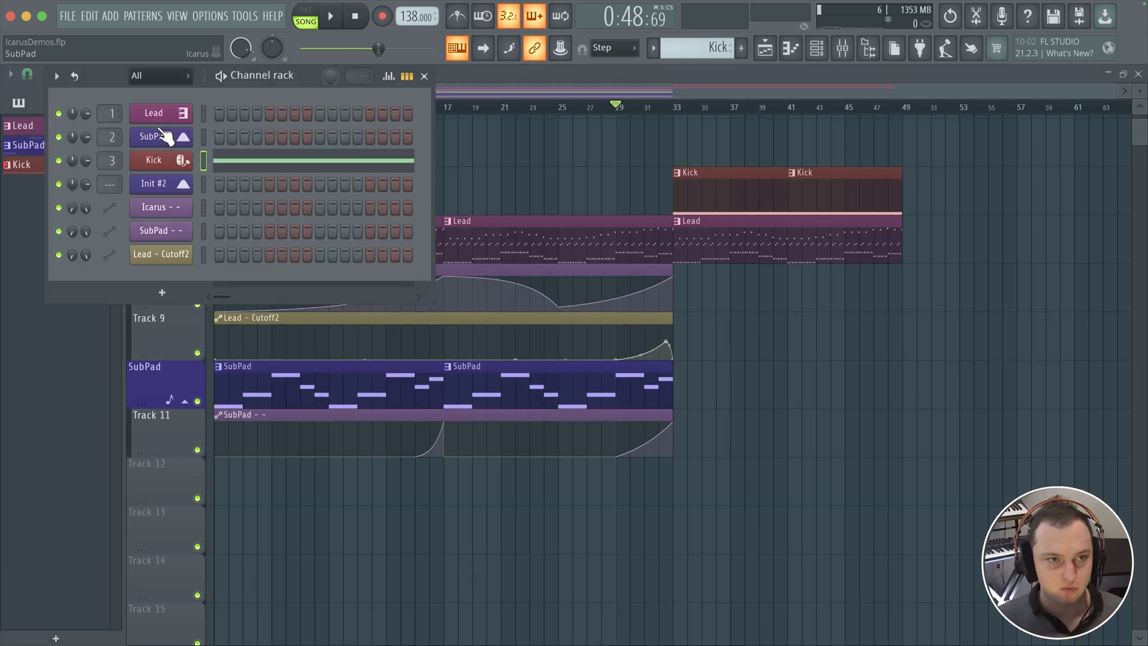
right_click(160, 184)
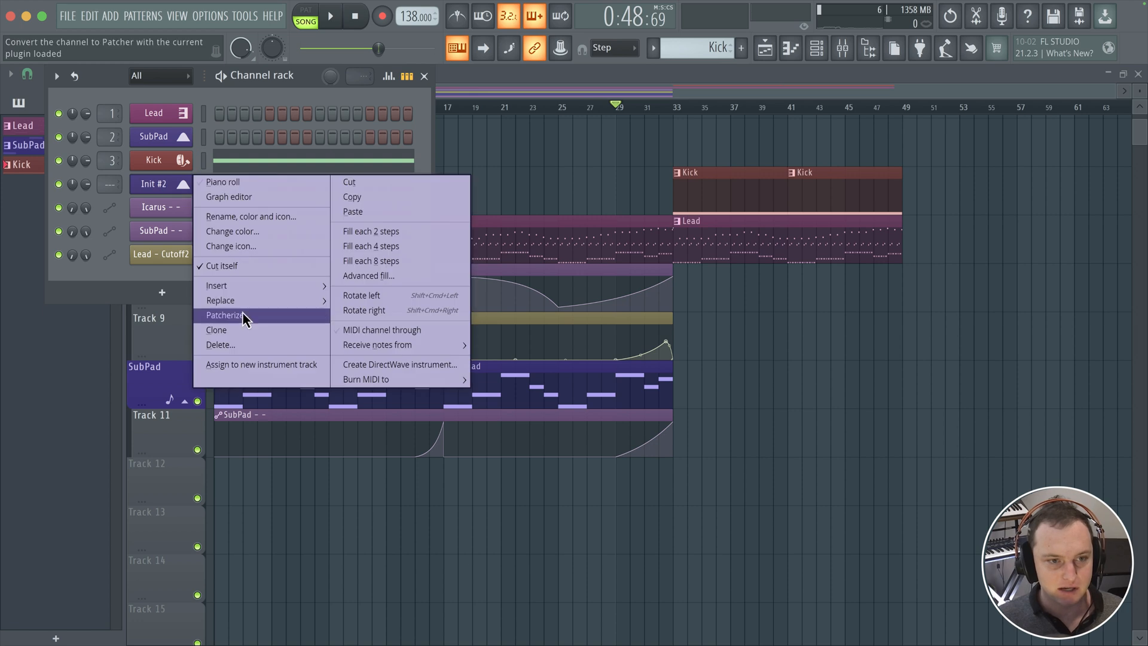
click(239, 330)
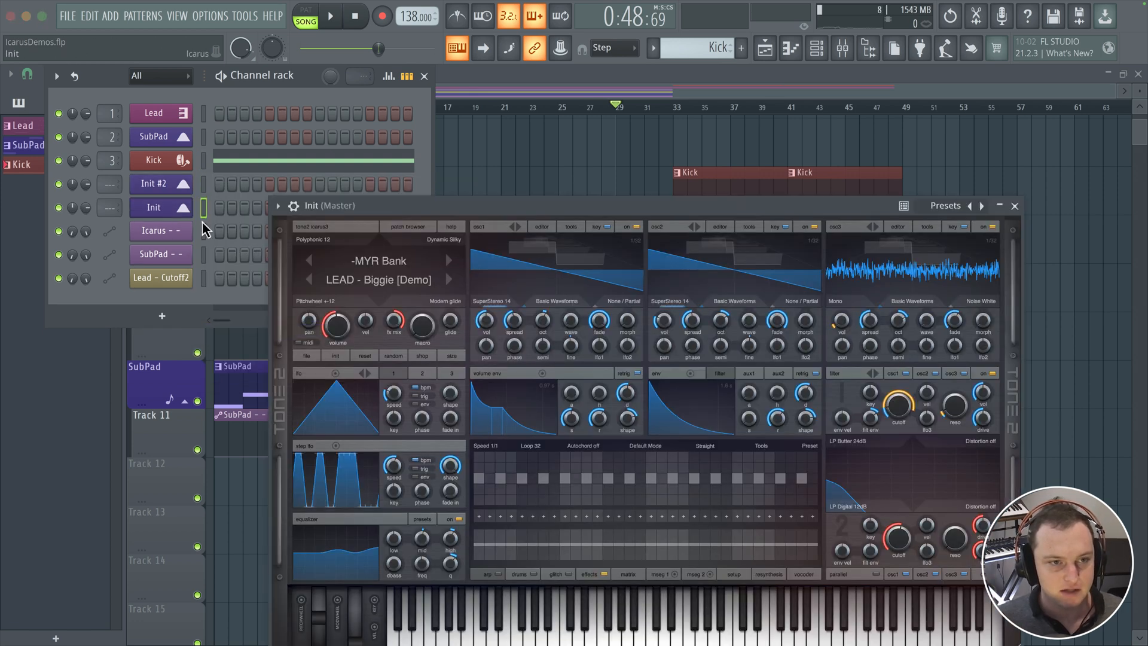
- Reset the Icarus synths on the Init and Init #2 channels to the init patch and close the plugin window
click(329, 356)
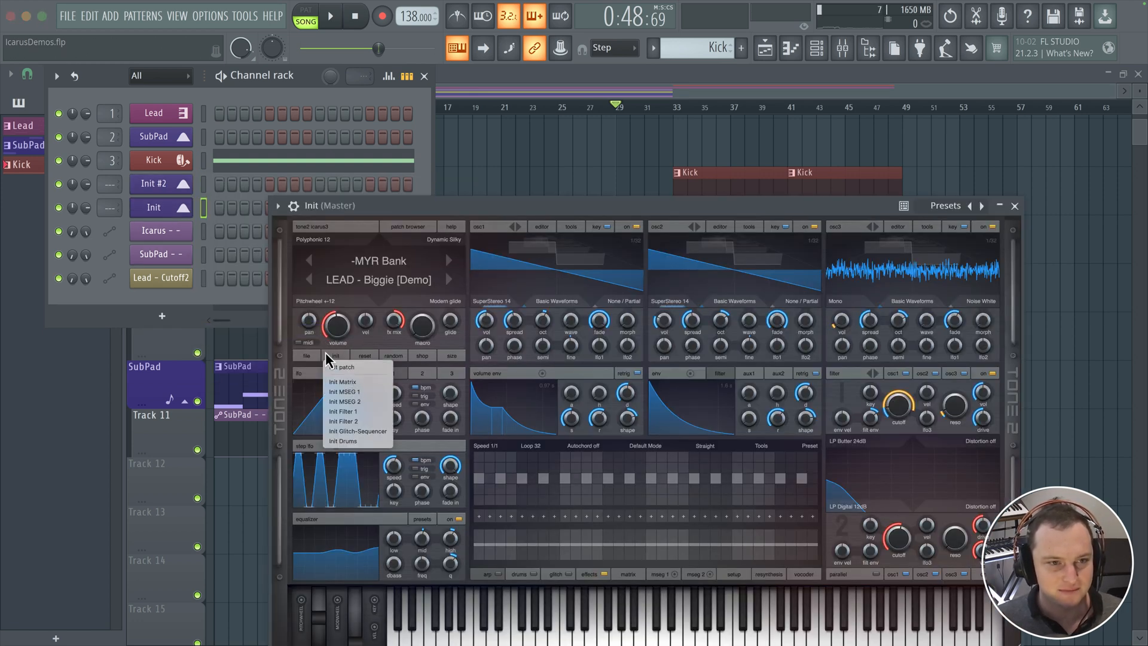
click(332, 365)
click(185, 186)
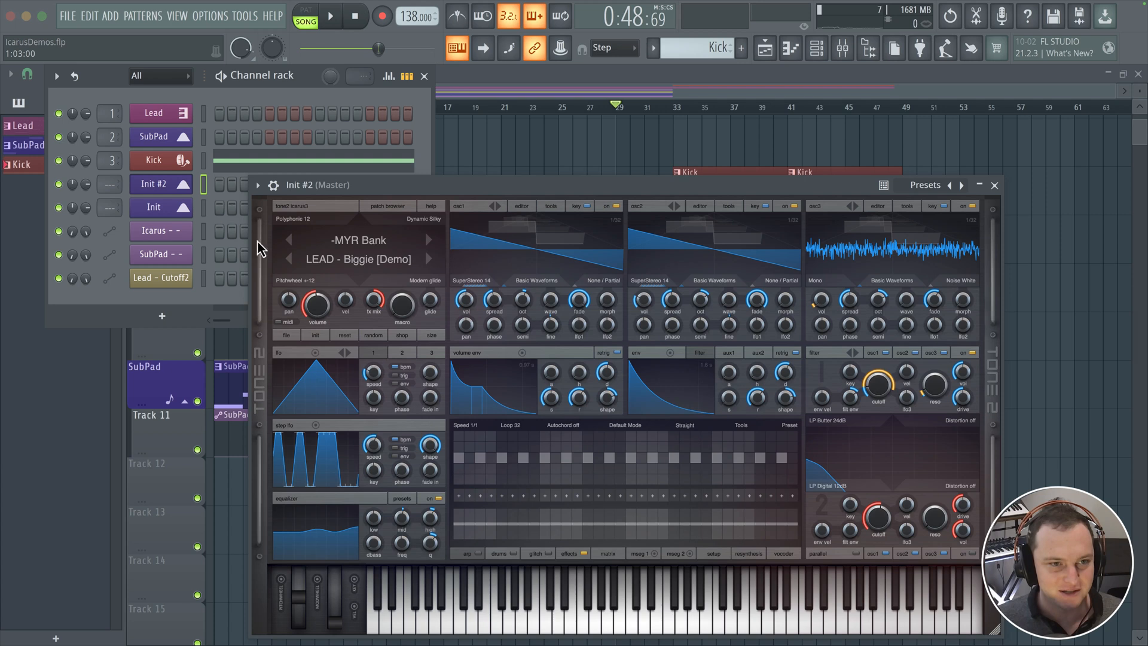
click(317, 335)
click(332, 364)
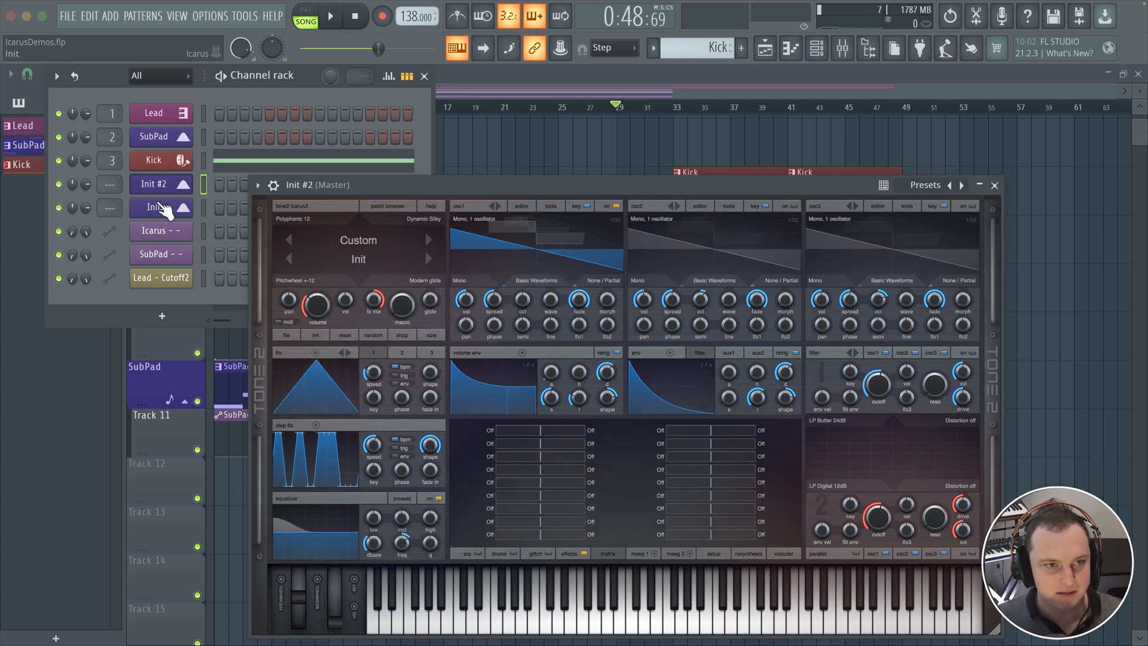
click(185, 211)
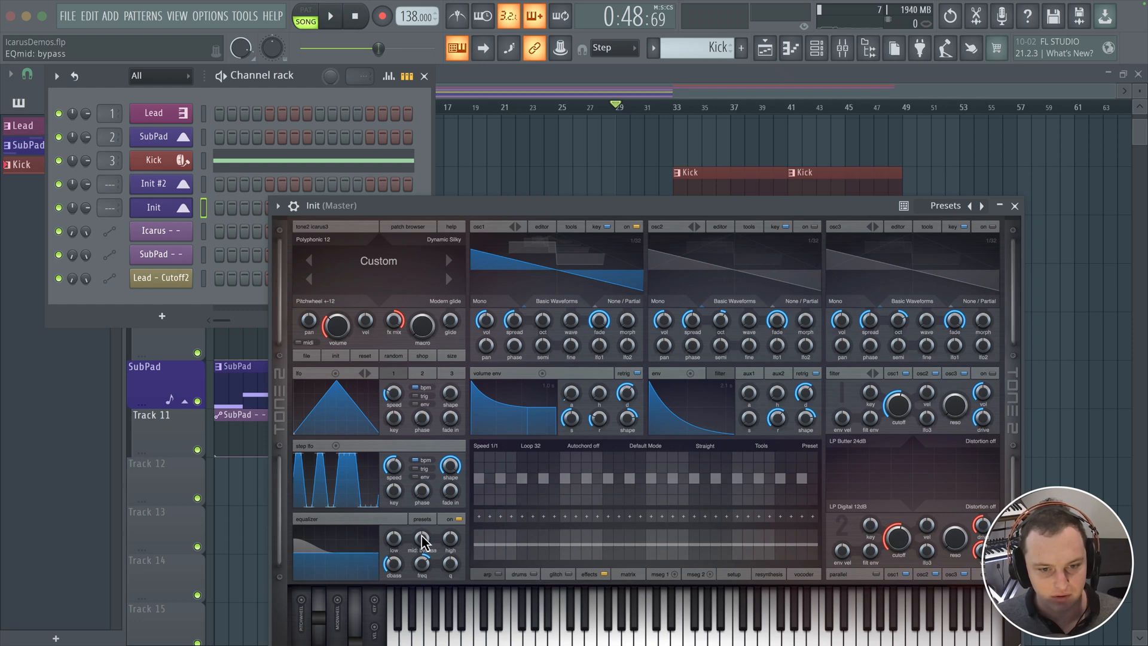
click(1015, 206)
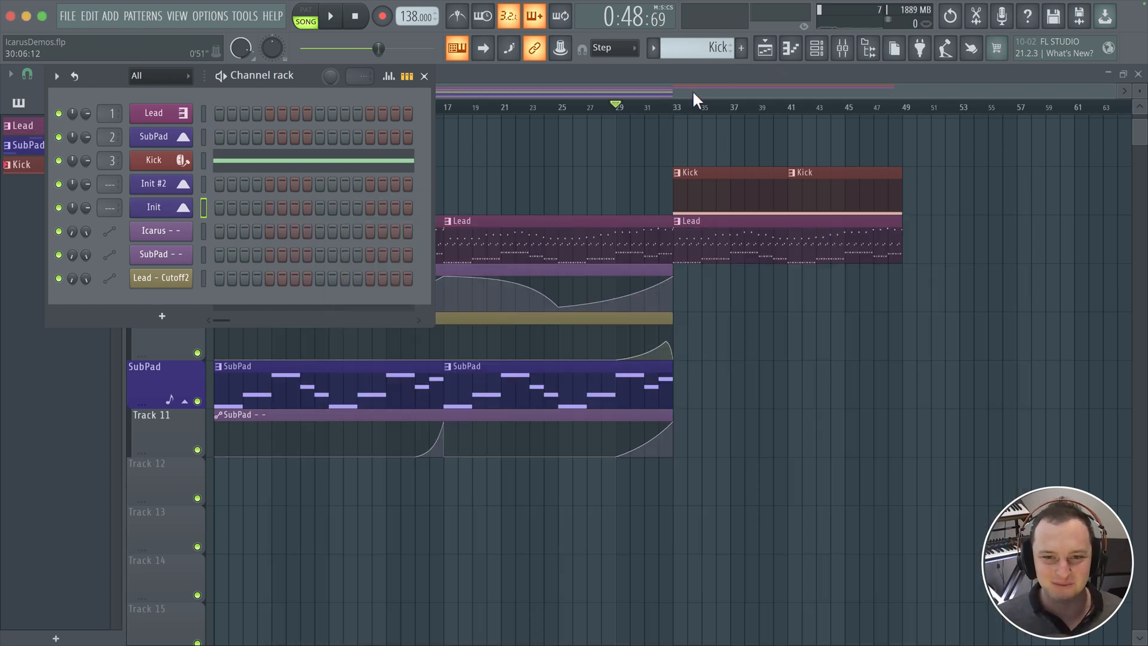
- Move the song position to bar 33, keeping the channel rack open
click(675, 107)
key(F6)
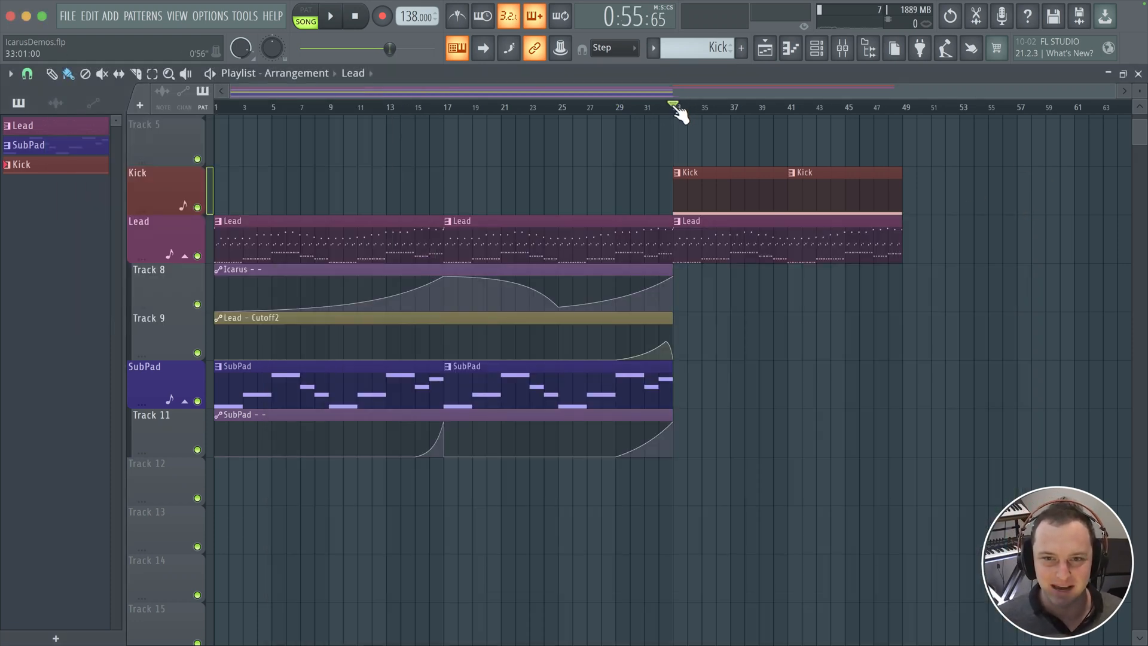
click(816, 52)
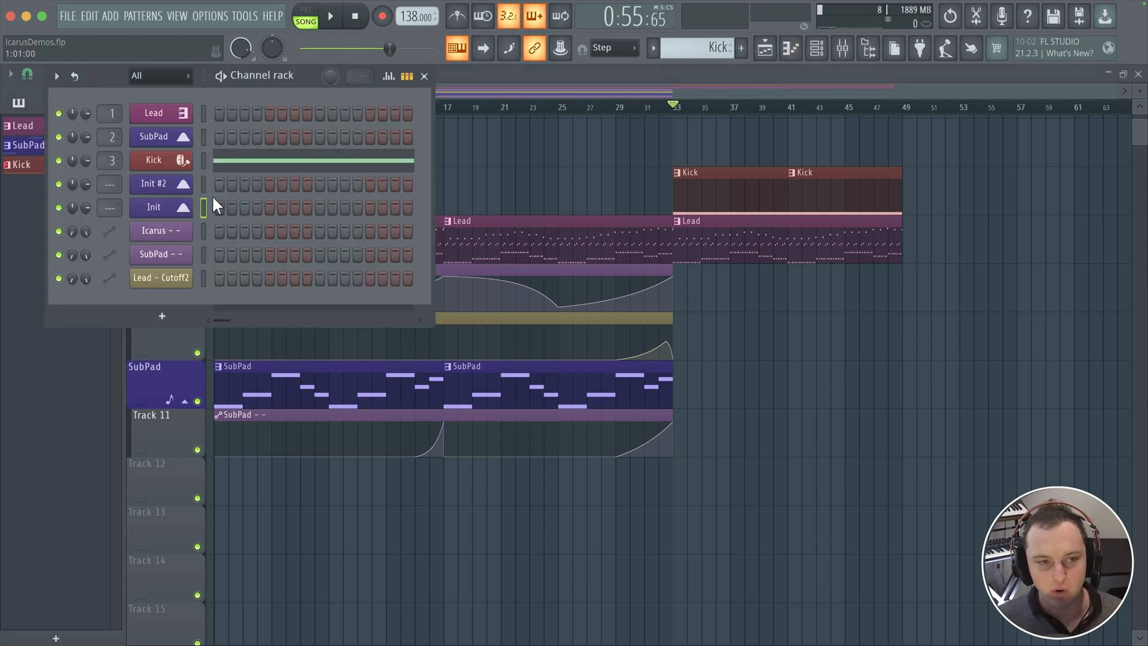
- Enter SubBass as the new name of the Init #2 channel
click(183, 189)
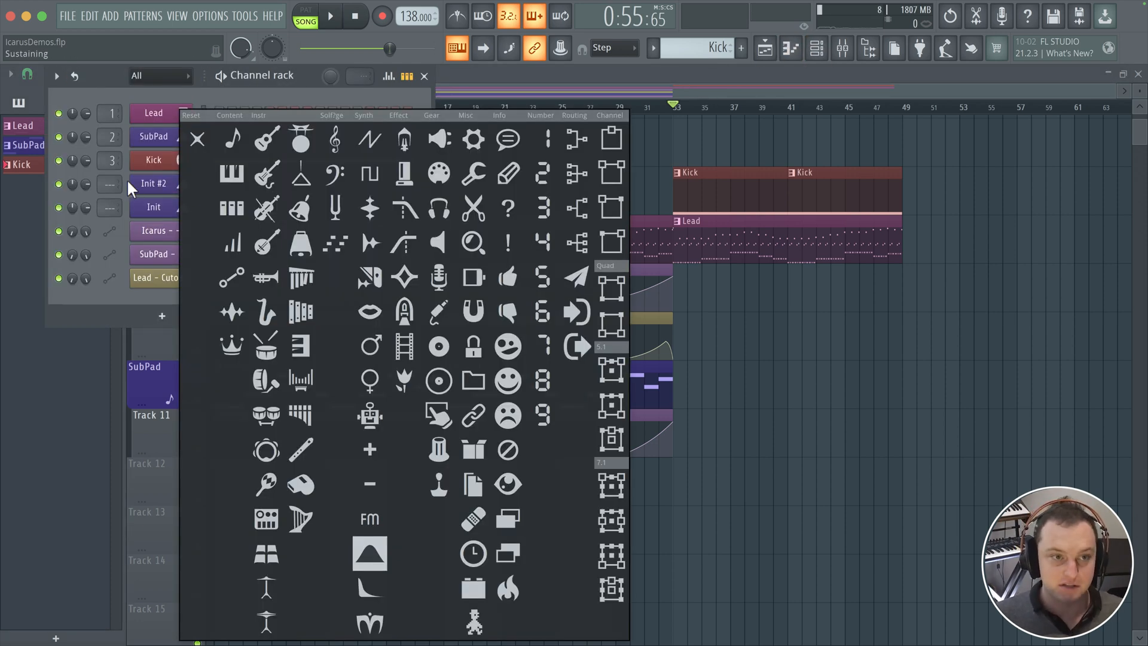
click(128, 181)
middle_click(172, 184)
text(SubBas)
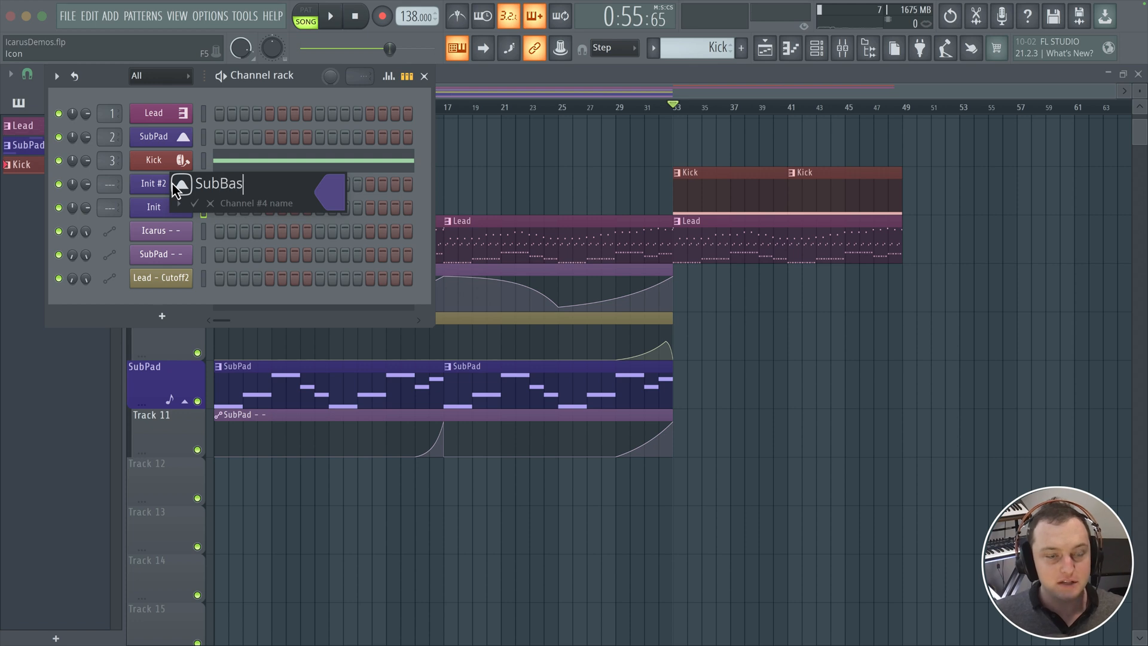
text(s)
- Give the SubBass channel the blue colour #324895 and a bass clef icon
click(346, 195)
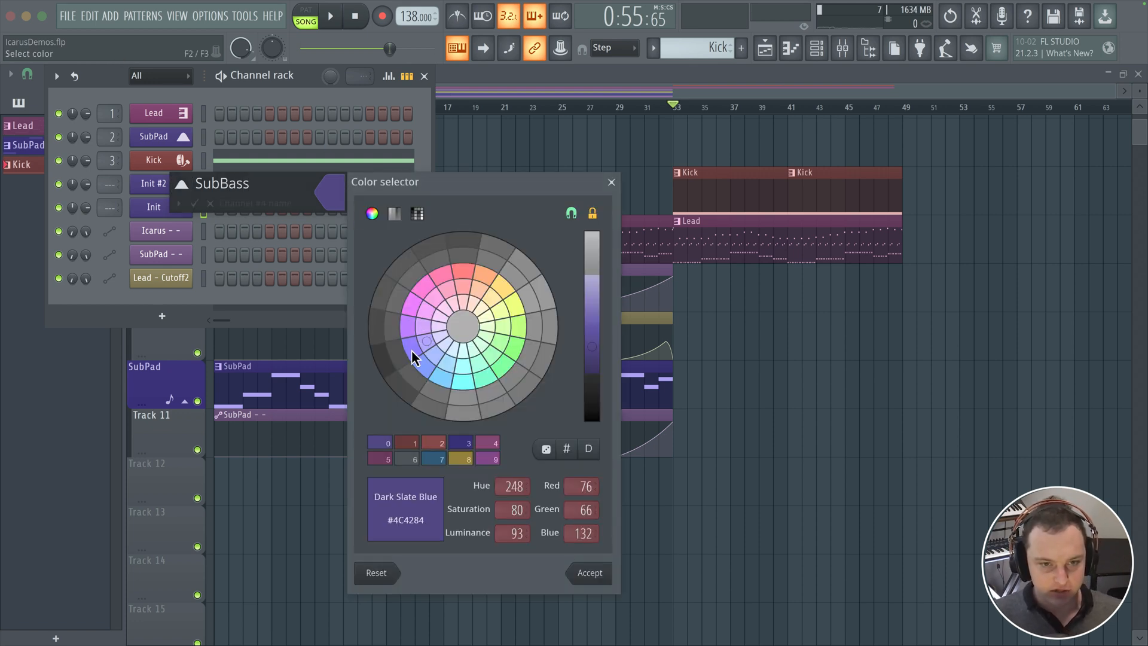
click(424, 367)
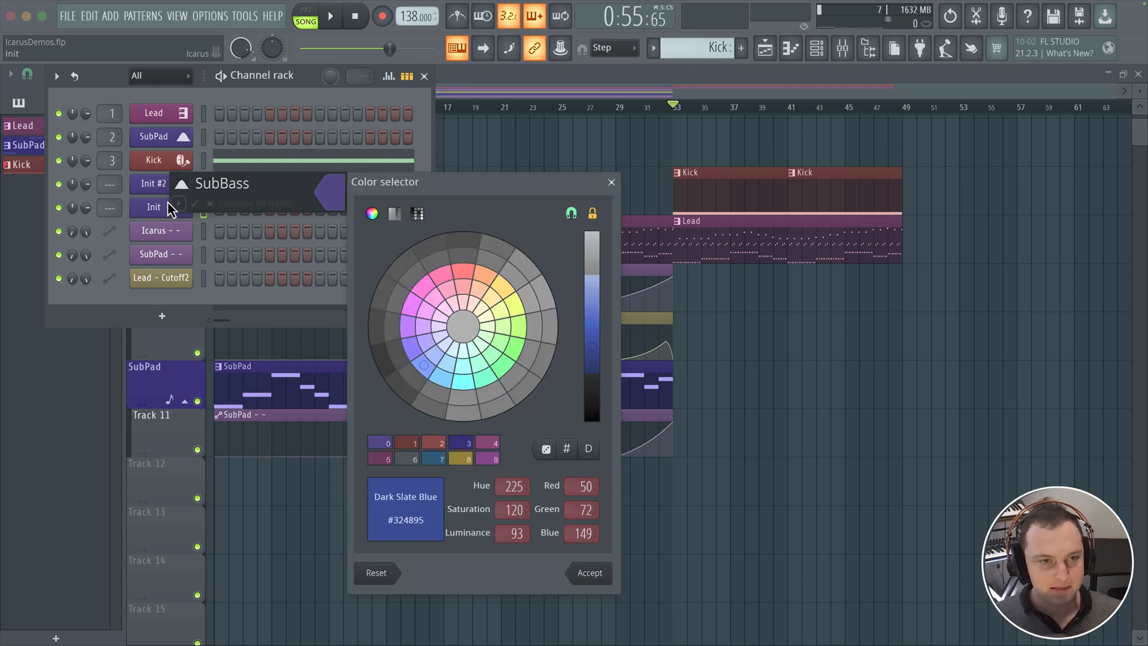
key(Return)
click(178, 184)
click(316, 181)
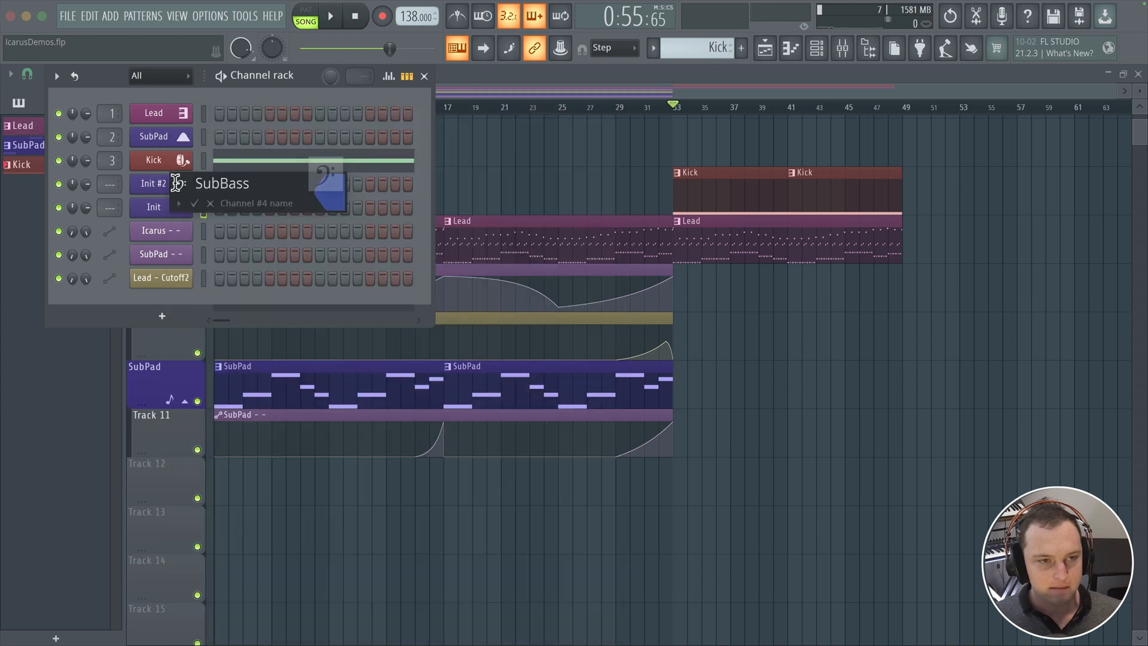
key(Return)
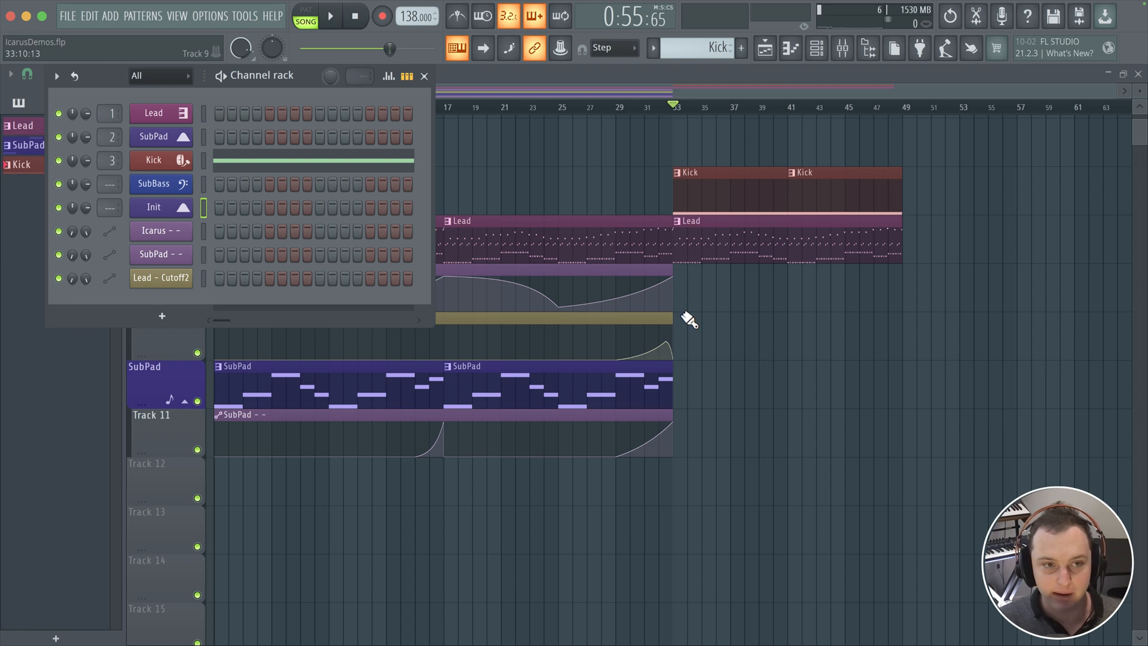
- View the SubBass channel's Icarus synth over the playlist and close its window
click(204, 184)
click(181, 184)
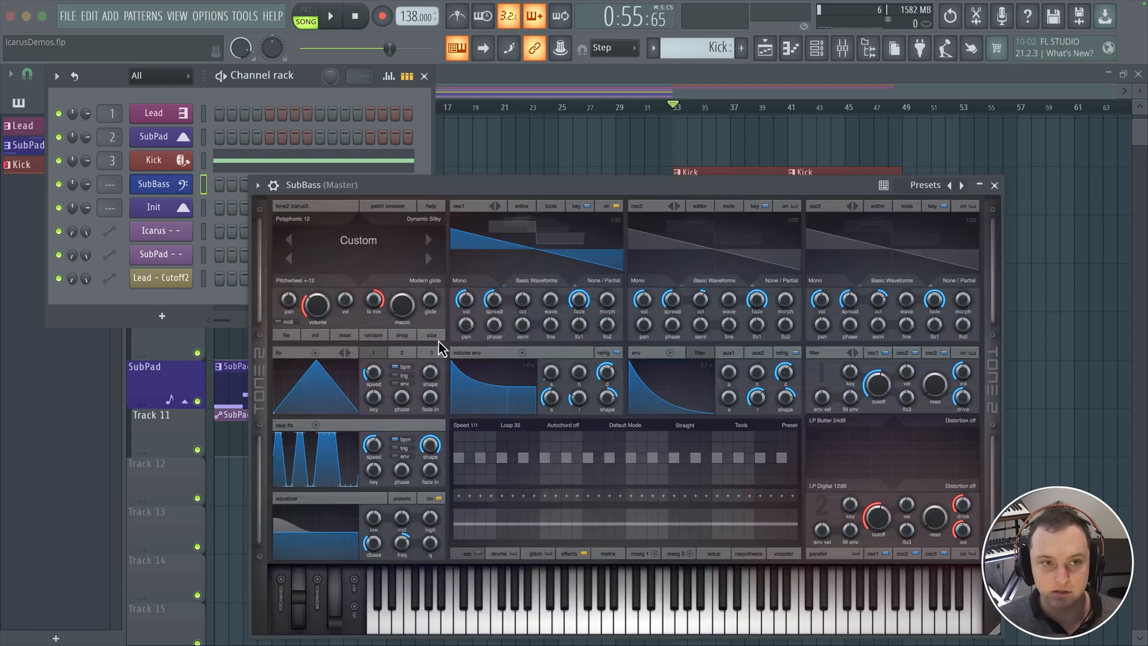
drag(536, 192, 464, 261)
click(613, 89)
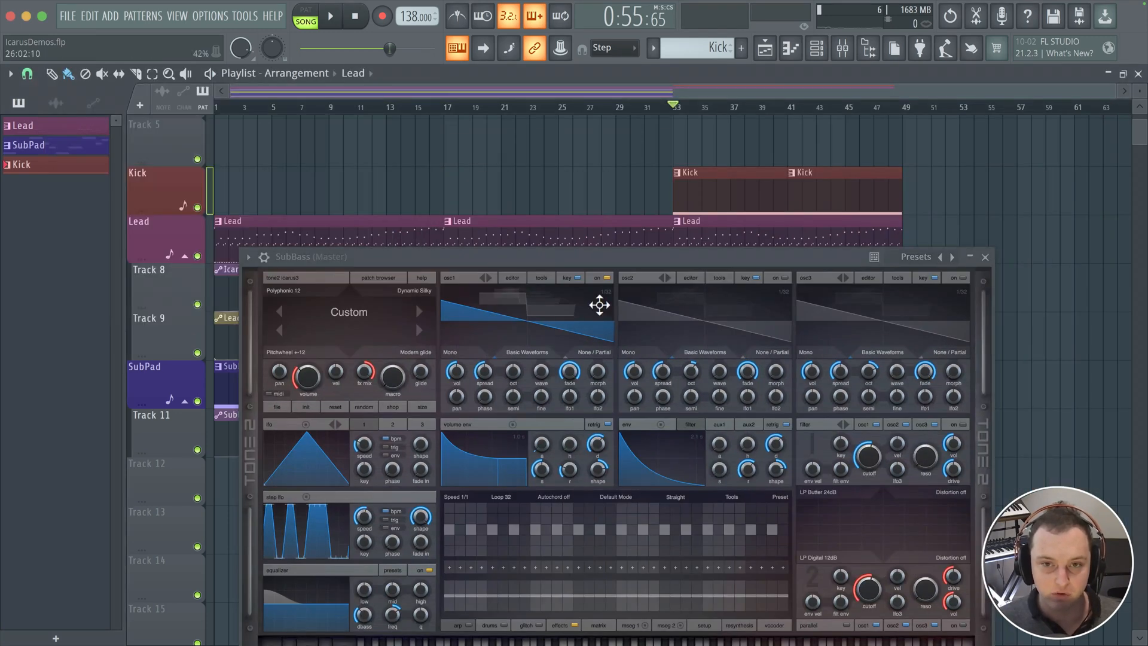
click(984, 257)
- Select the SubPad pattern and copy its notes from the SubPad channel
click(535, 384)
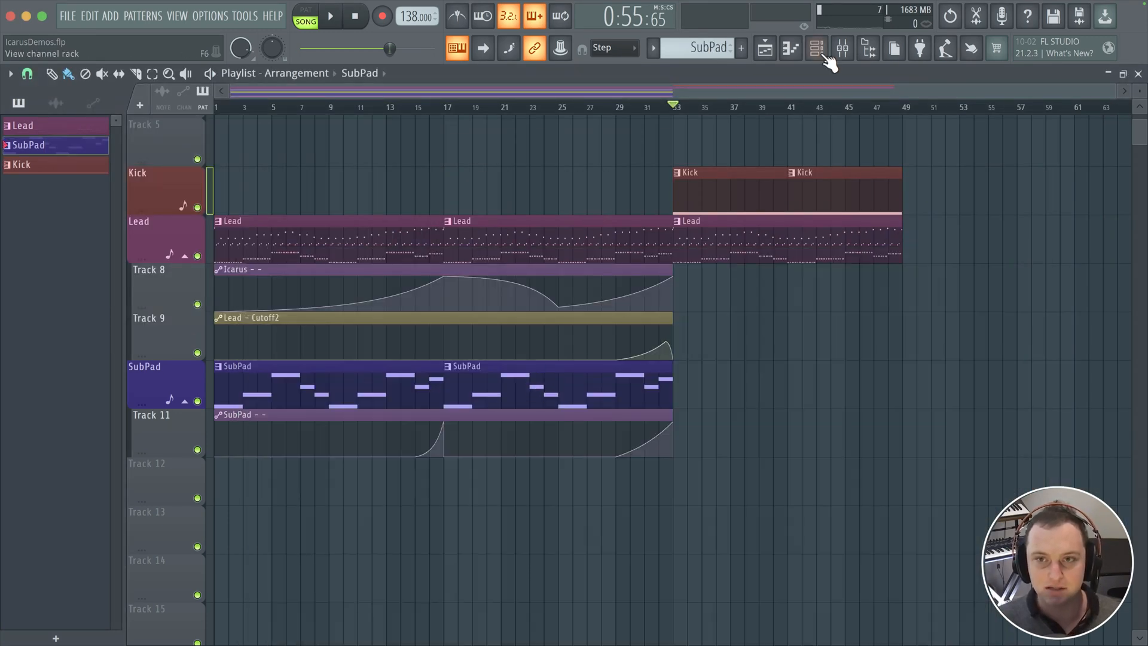
click(816, 48)
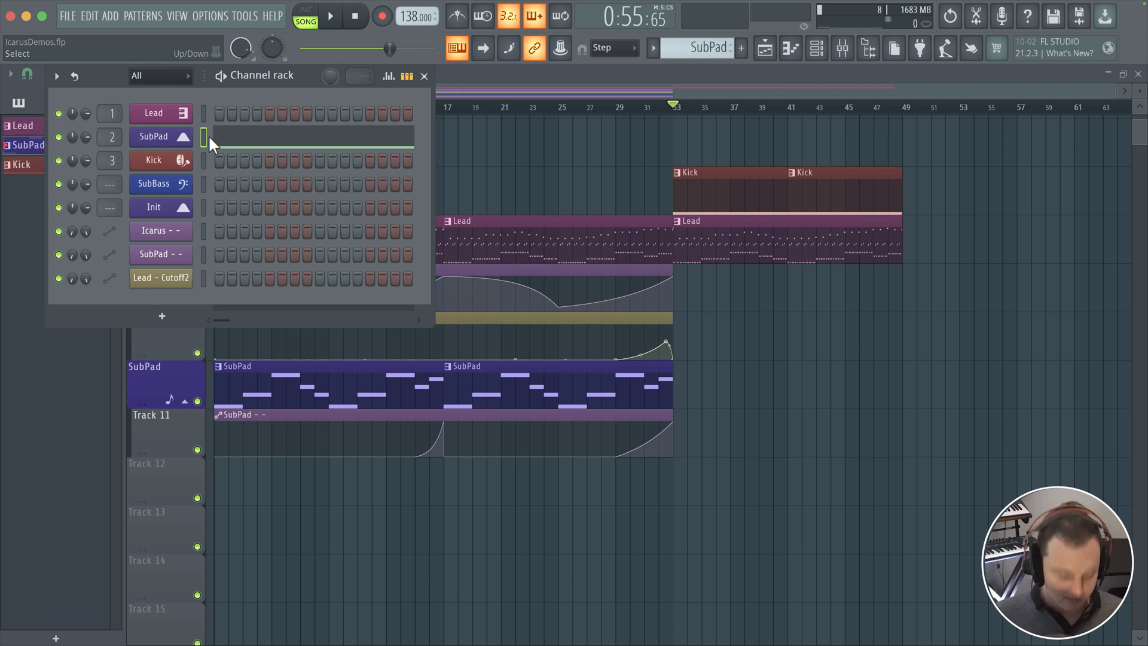
- Create a new pattern named SubBass with a dark blue colour
click(741, 49)
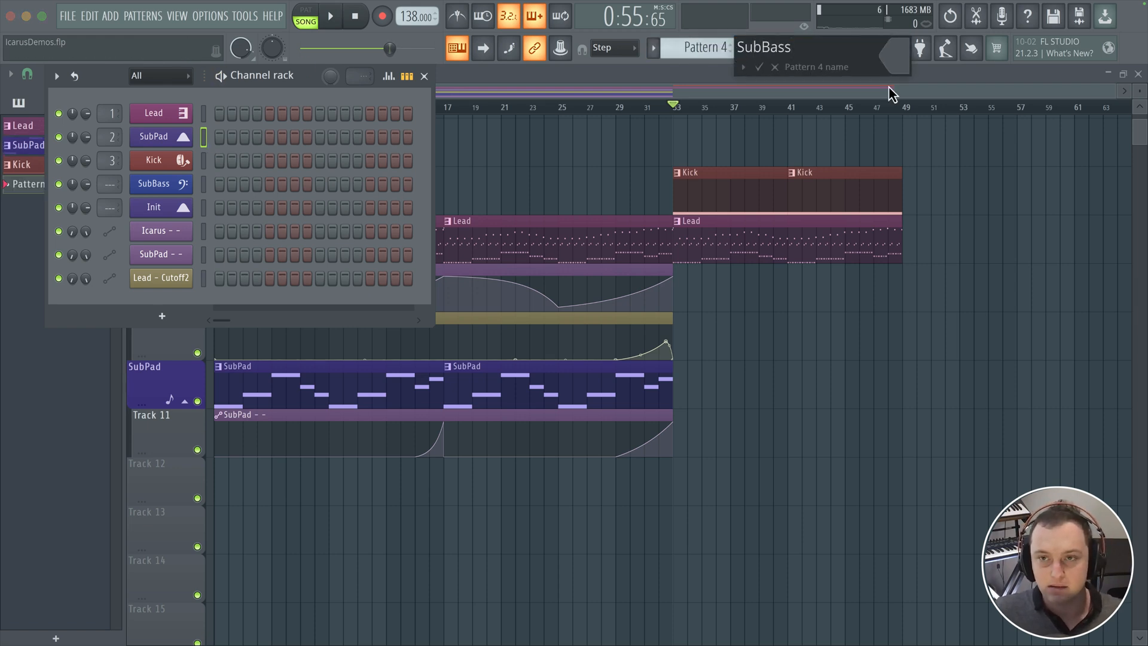
click(898, 48)
click(944, 237)
key(Return)
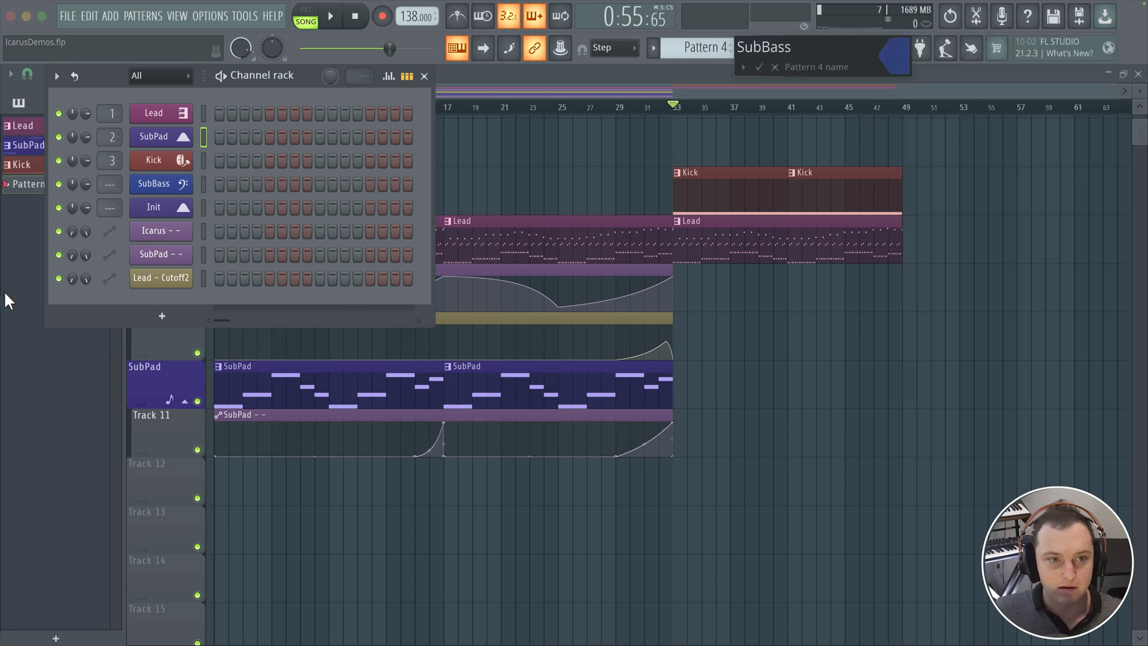
key(Return)
- Paste the copied notes into the SubBass channel and place the SubBass pattern on Track 12 at bar 33
click(204, 184)
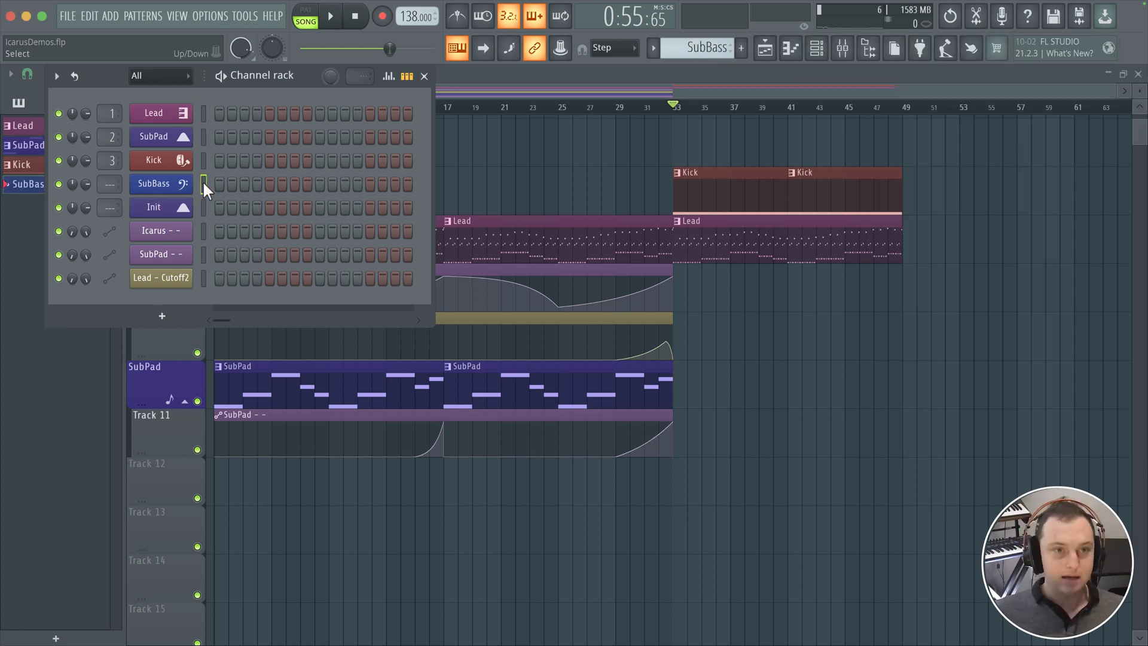
key(super+v)
click(681, 465)
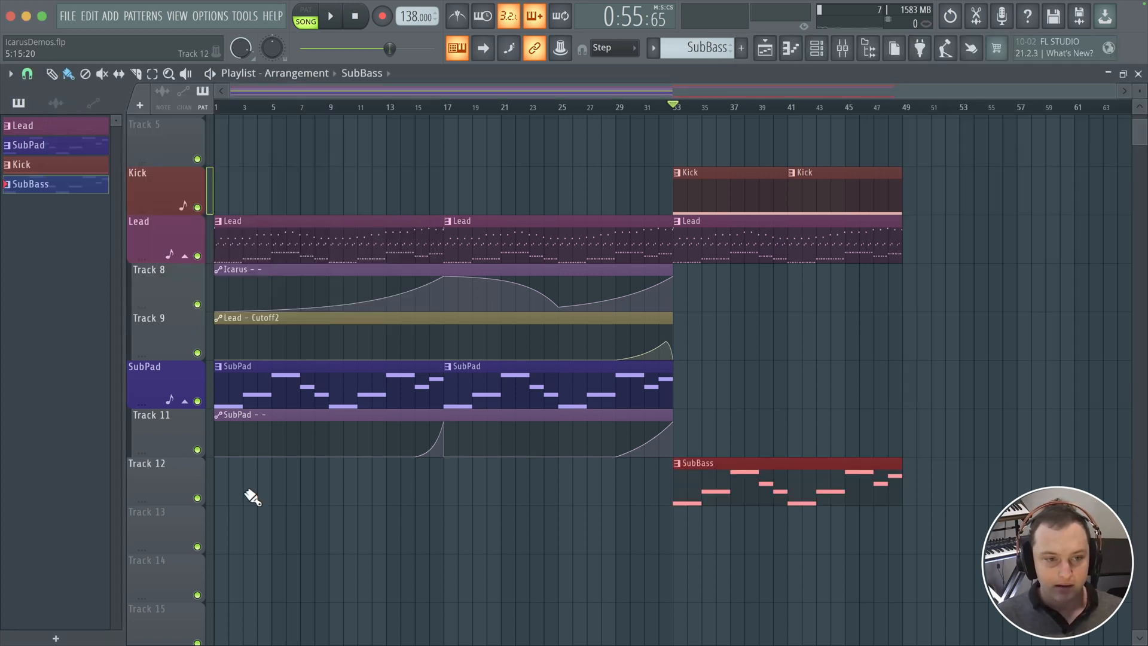
- Collapse the SubPad and Lead track groups, and play the arrangement from bar 33
click(184, 401)
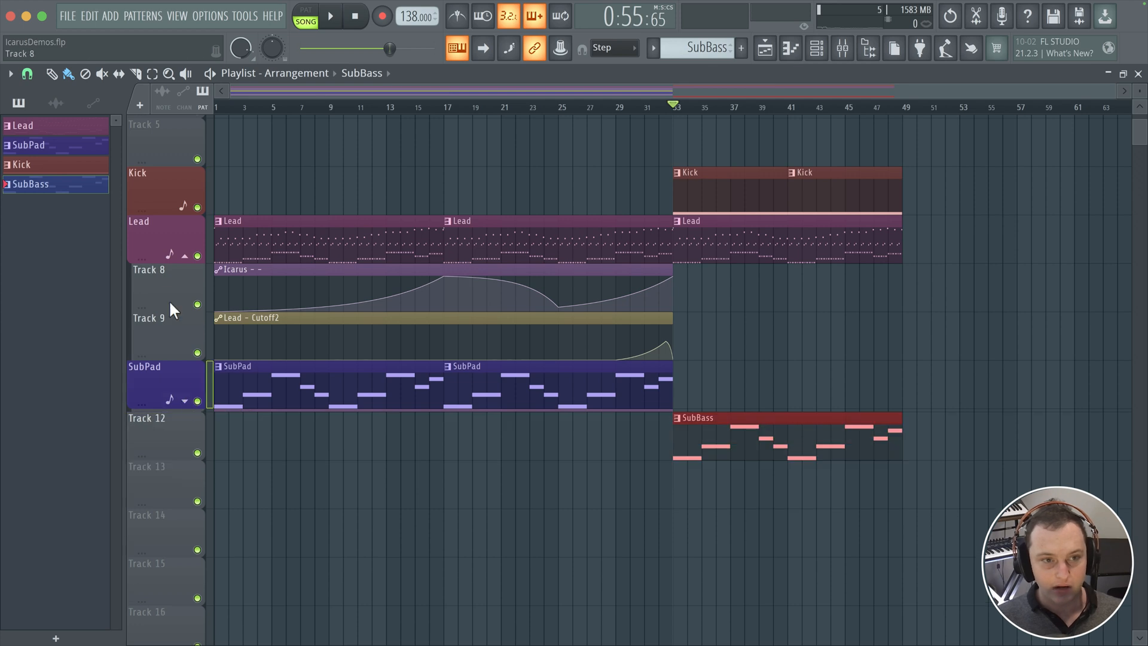
click(185, 256)
scroll(690, 362, up, 5)
click(531, 406)
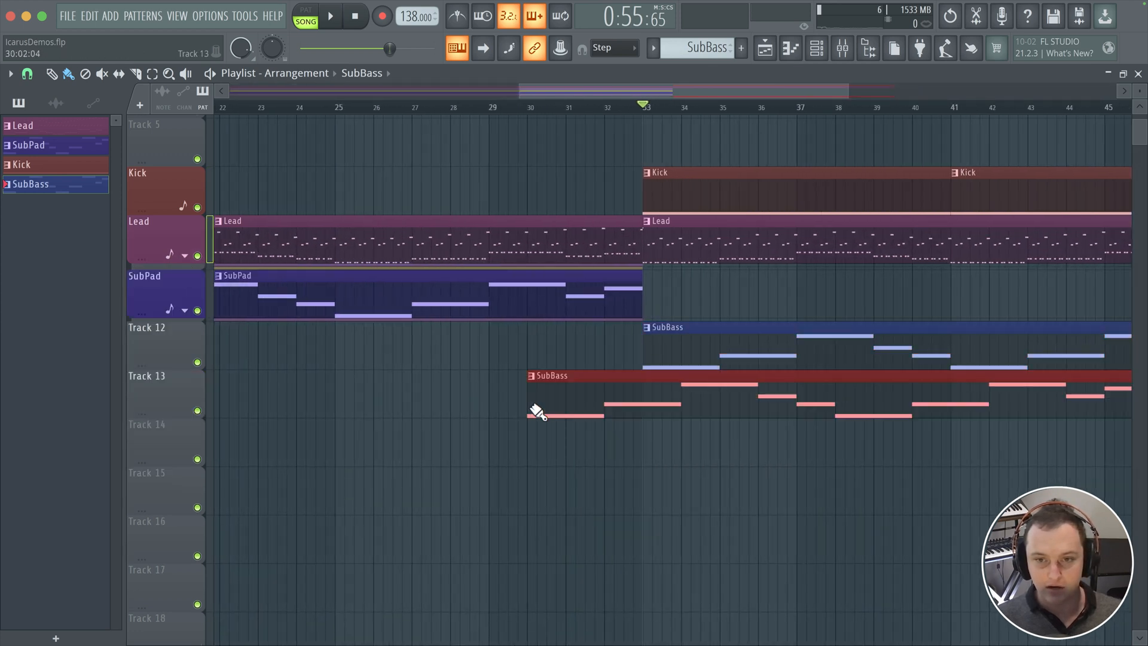
right_click(676, 401)
scroll(604, 305, right, 3)
key(space)
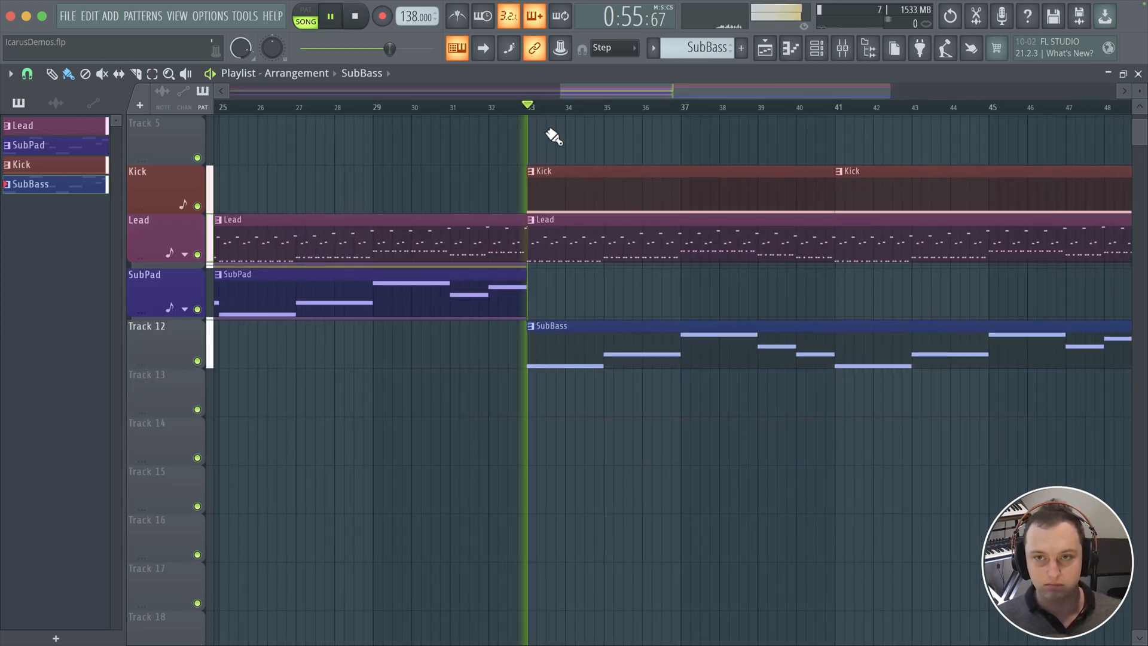
- Stop playback and route the SubBass channel to its own mixer track, insert 4
key(F9)
key(space)
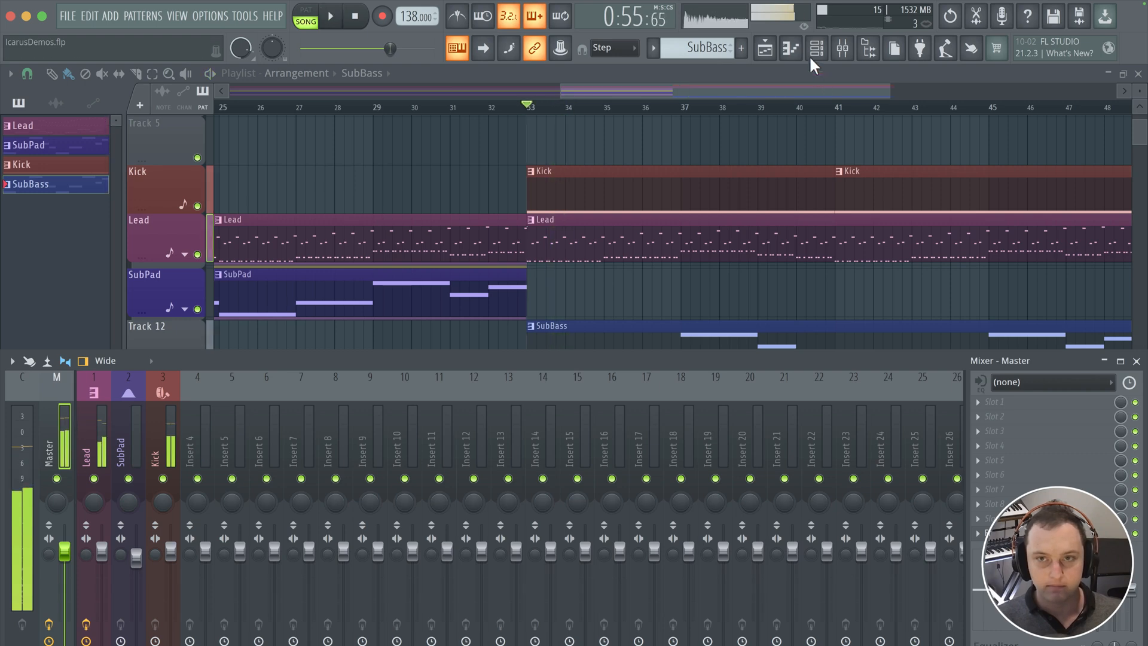
click(814, 52)
click(177, 185)
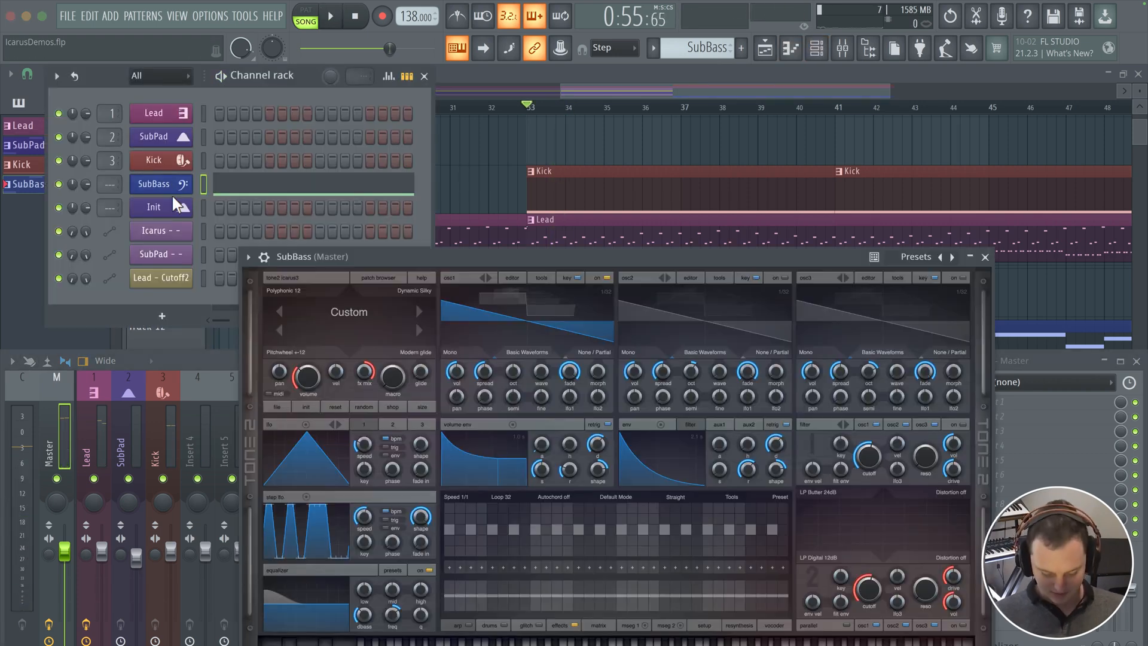
key(ctrl+l)
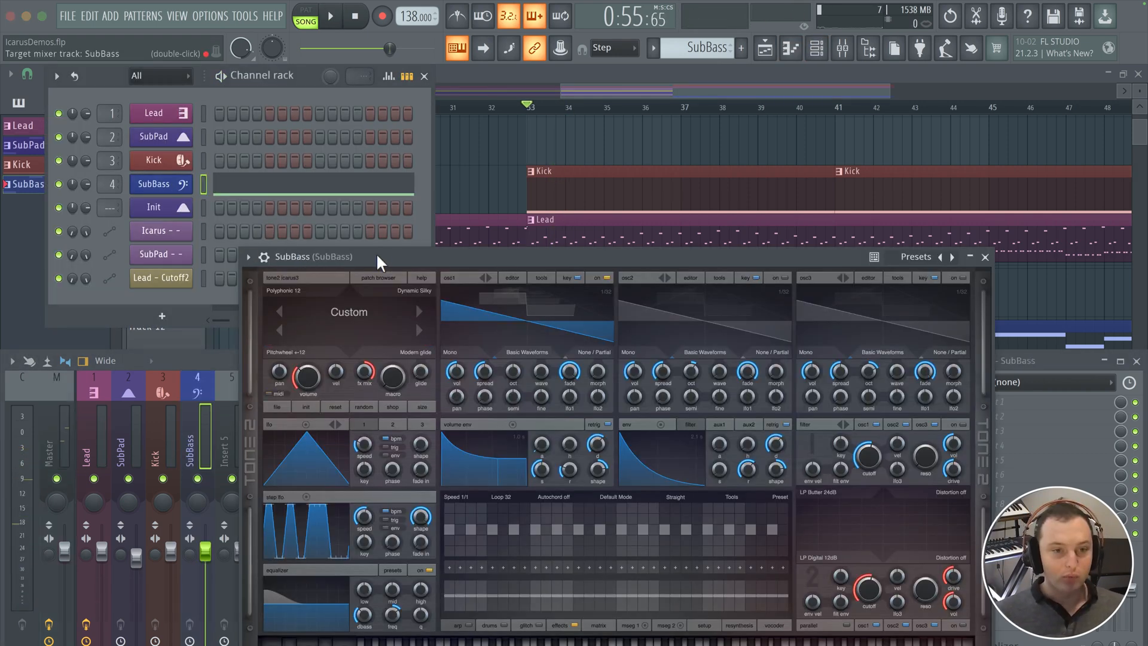
- Solo the SubBass mixer track and listen to it briefly from bar 33
click(189, 490)
key(space)
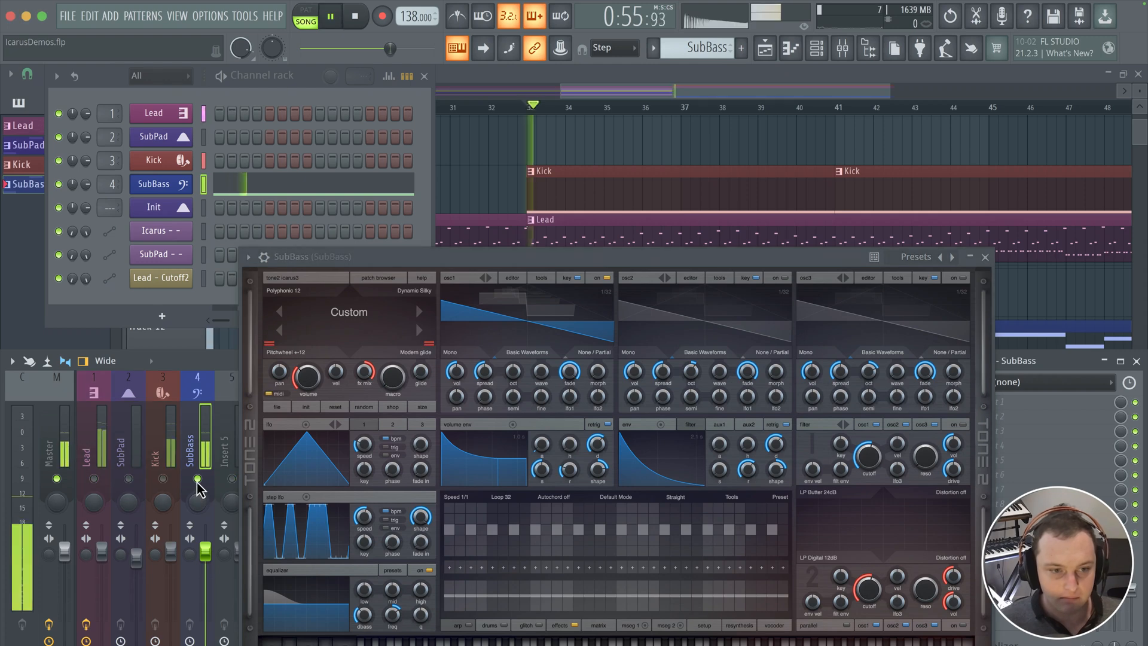
key(space)
- Enable the SubBass synth's arpeggiator and set the volume envelope's sustain to 100
drag(600, 261, 635, 132)
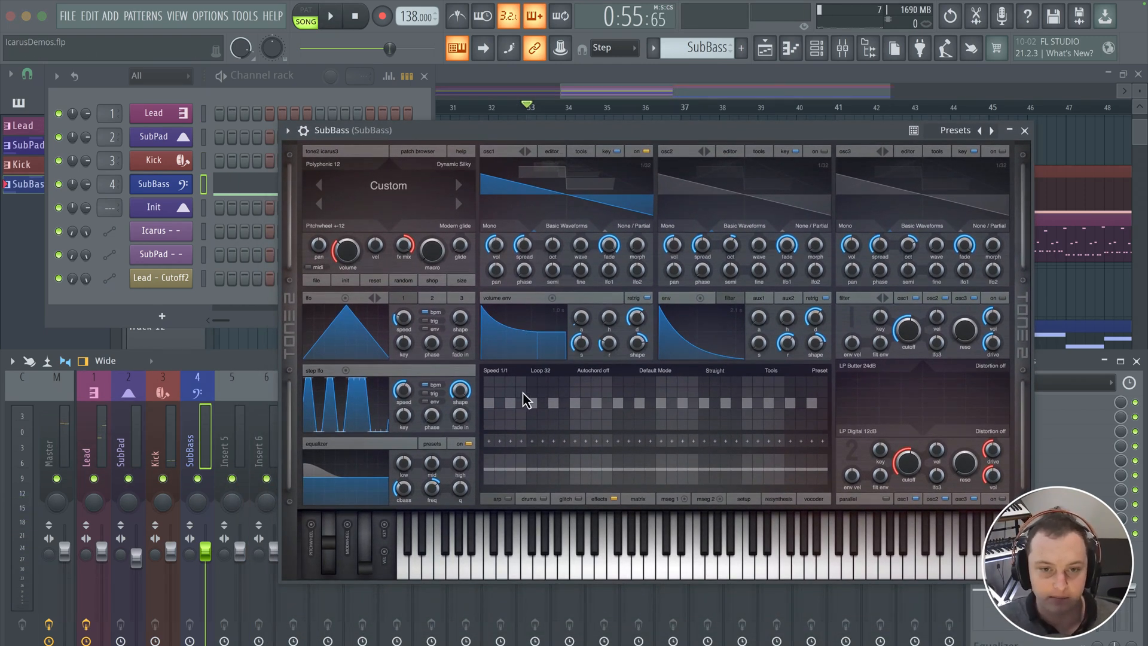
click(508, 499)
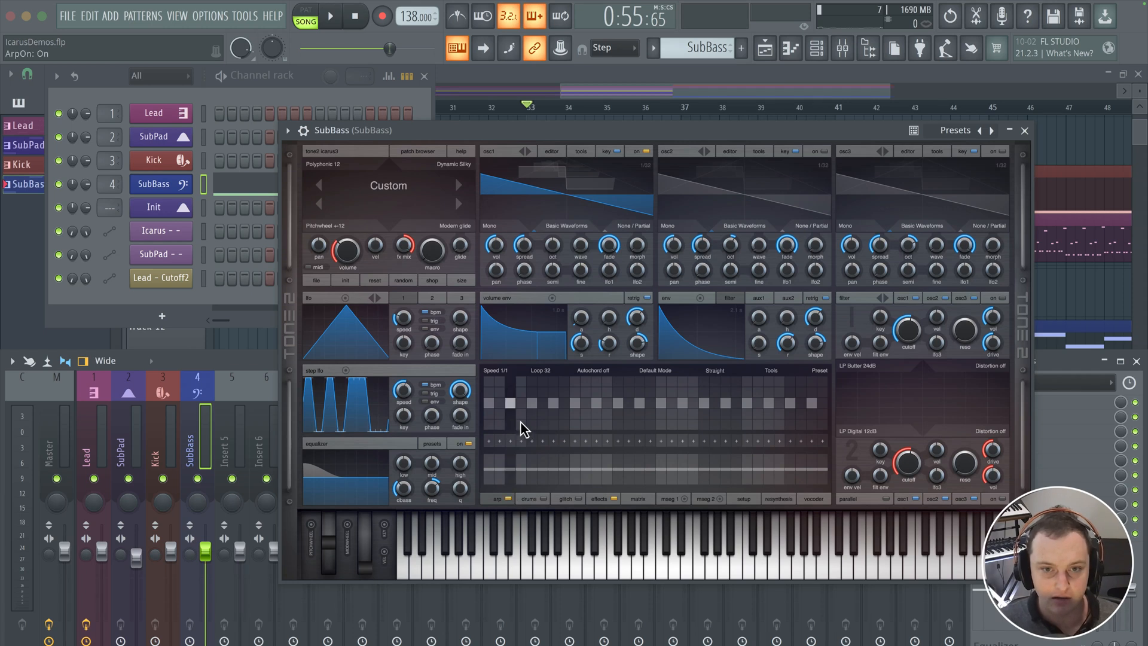
drag(584, 347, 578, 312)
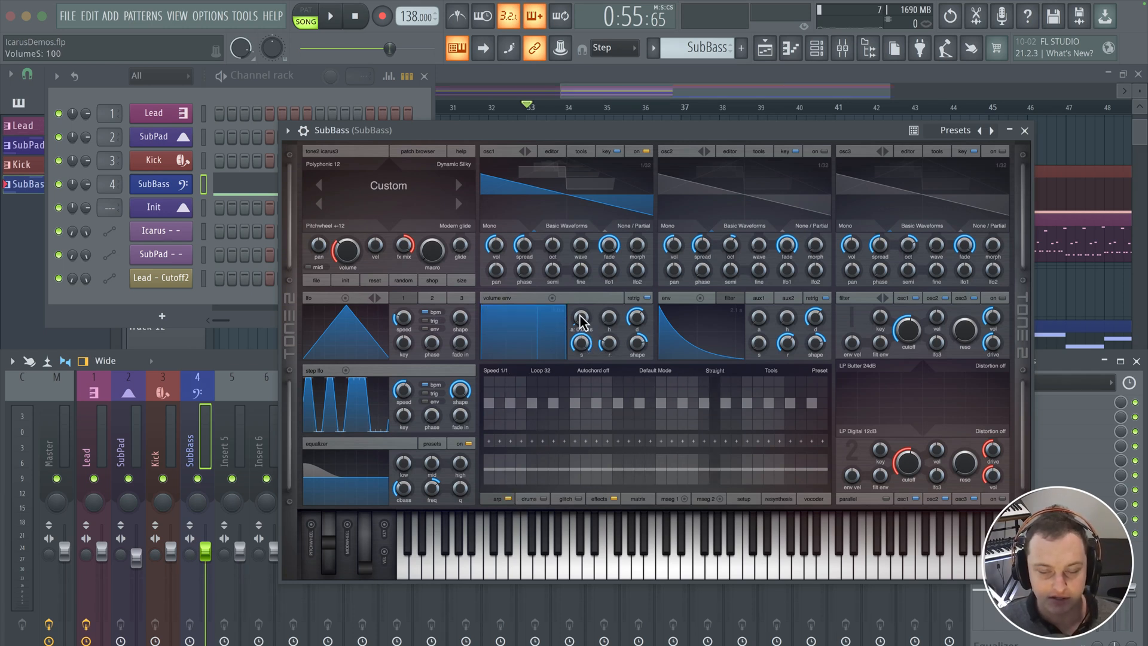
- Set the arpeggiator to speed 1/2 and loop 2, with the first step empty and a note on the second
click(490, 404)
click(510, 406)
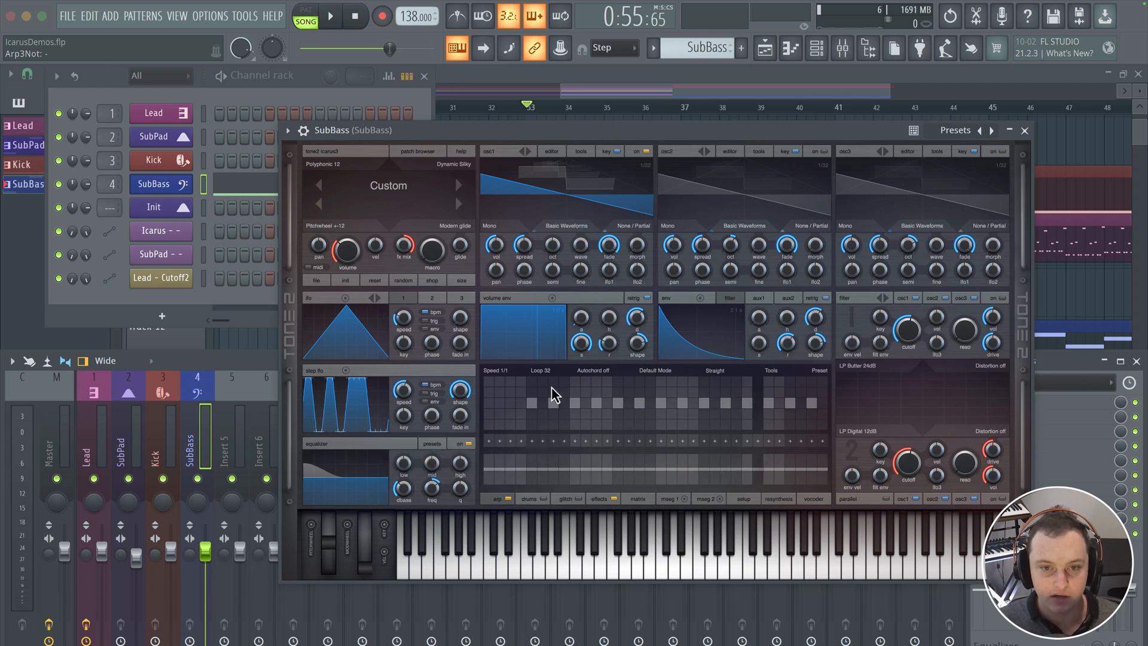
click(495, 371)
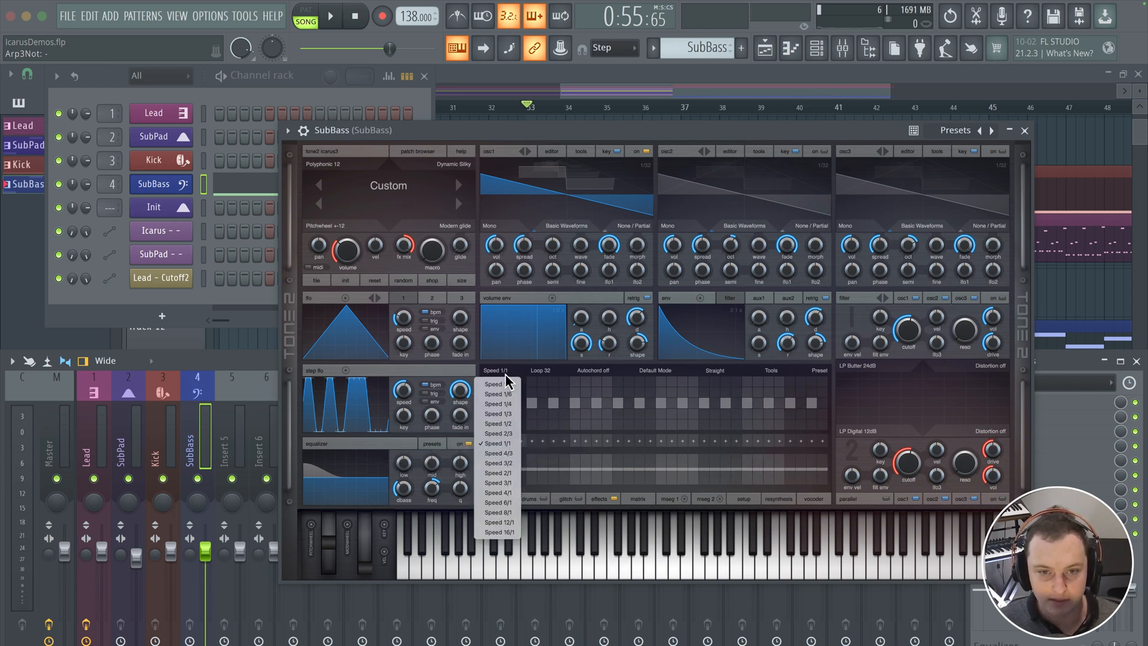
click(499, 423)
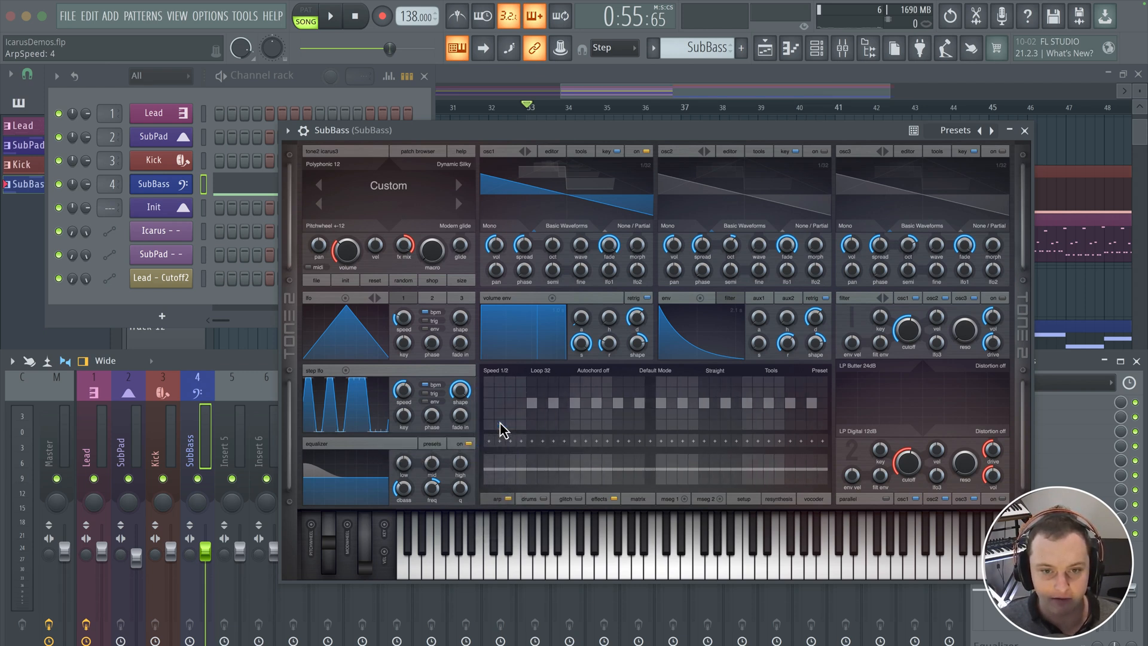
click(540, 370)
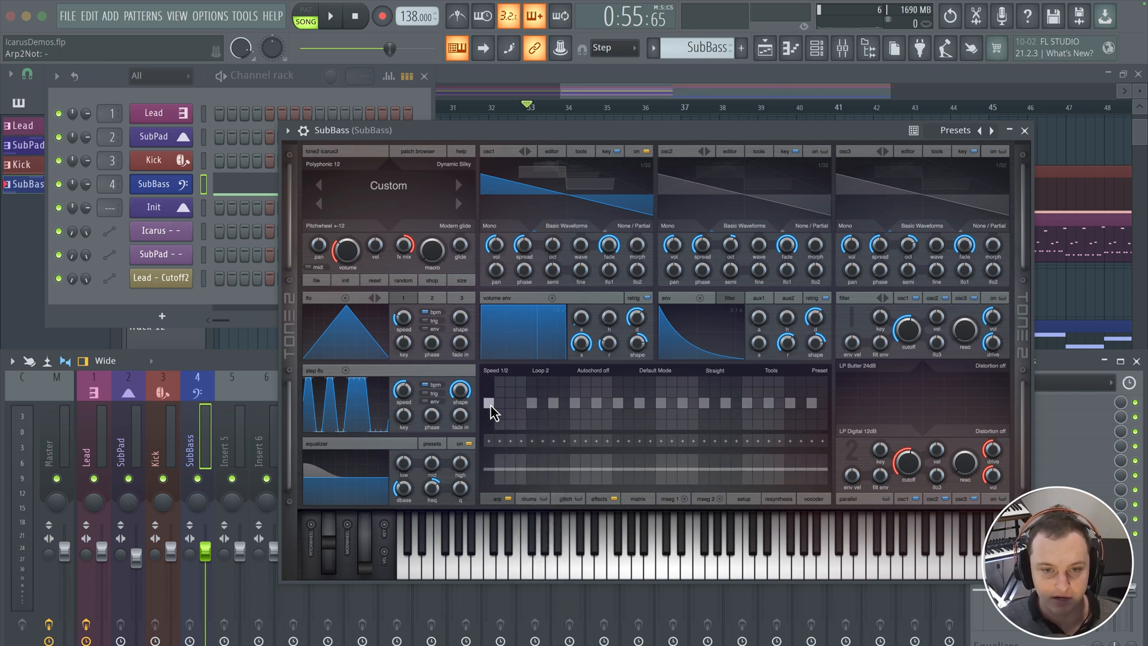
click(490, 406)
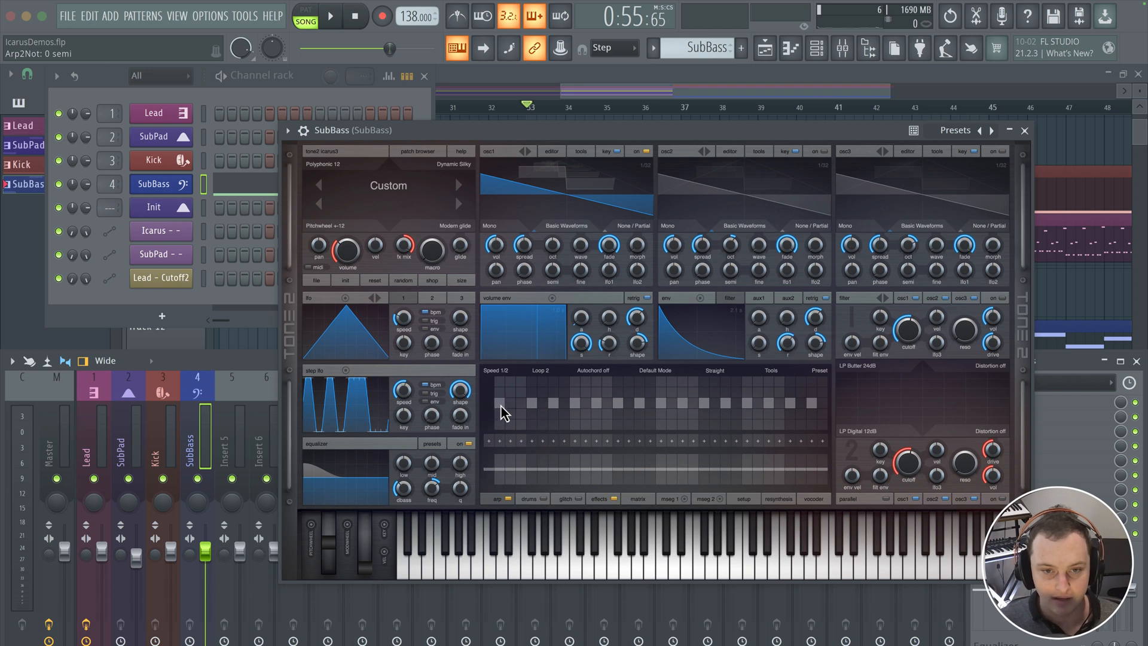
- Set the first arpeggiator step's play mode to Release
click(490, 443)
mouse_move(527, 541)
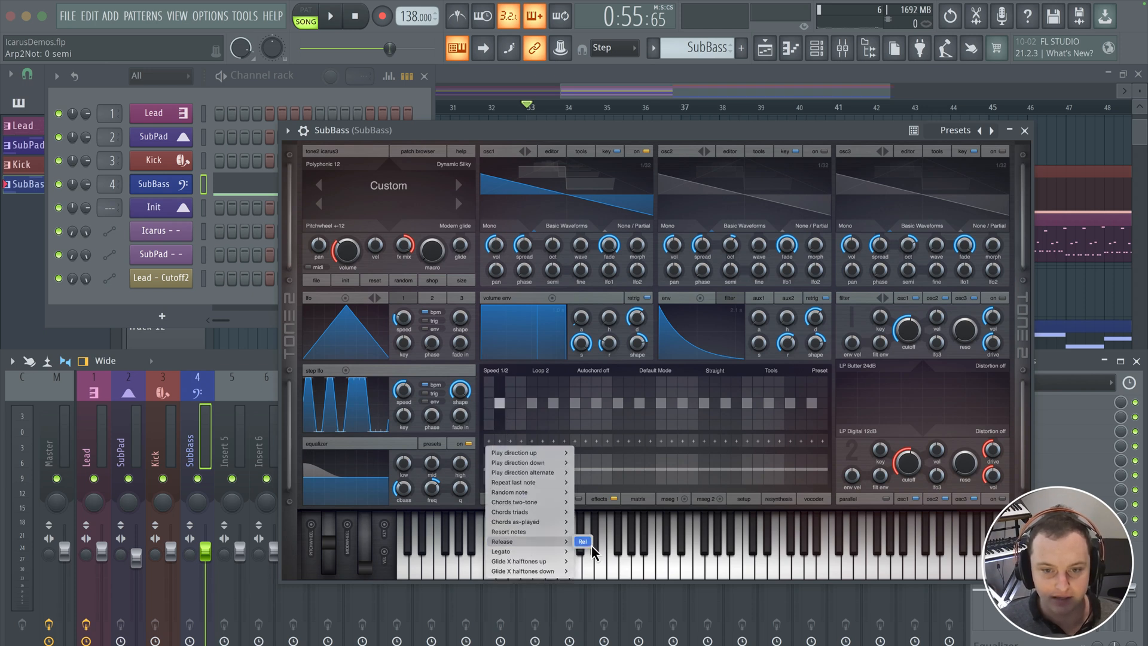
click(586, 542)
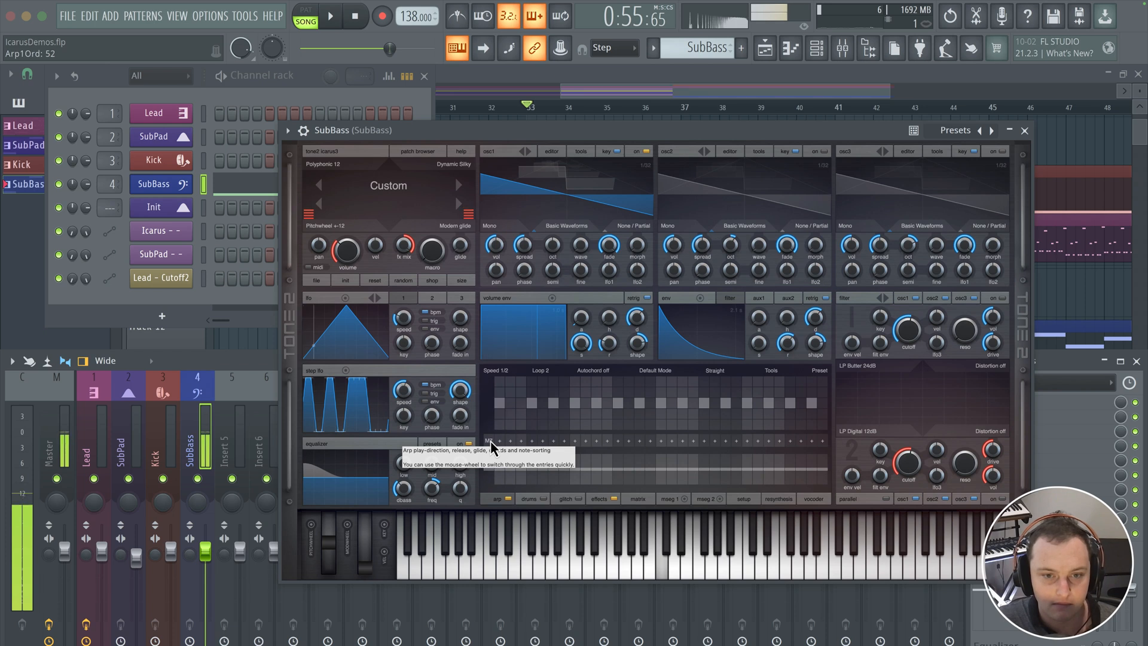
- Try an upward play direction on the first arpeggiator step and restore its Release mode
click(490, 441)
mouse_move(498, 453)
click(576, 462)
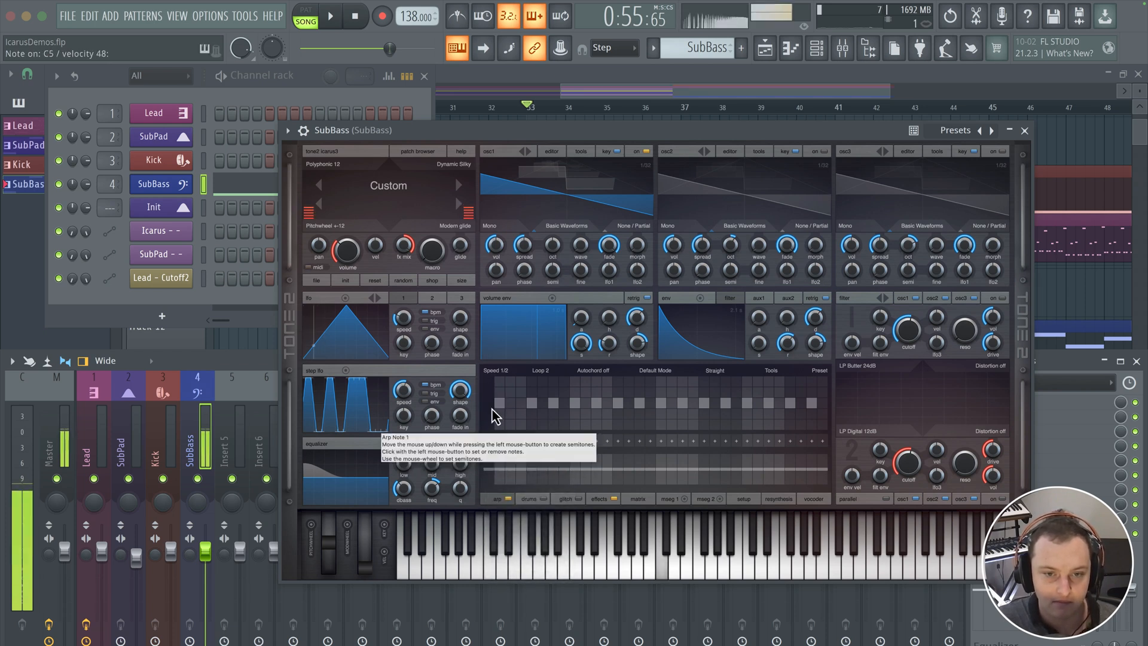
click(490, 443)
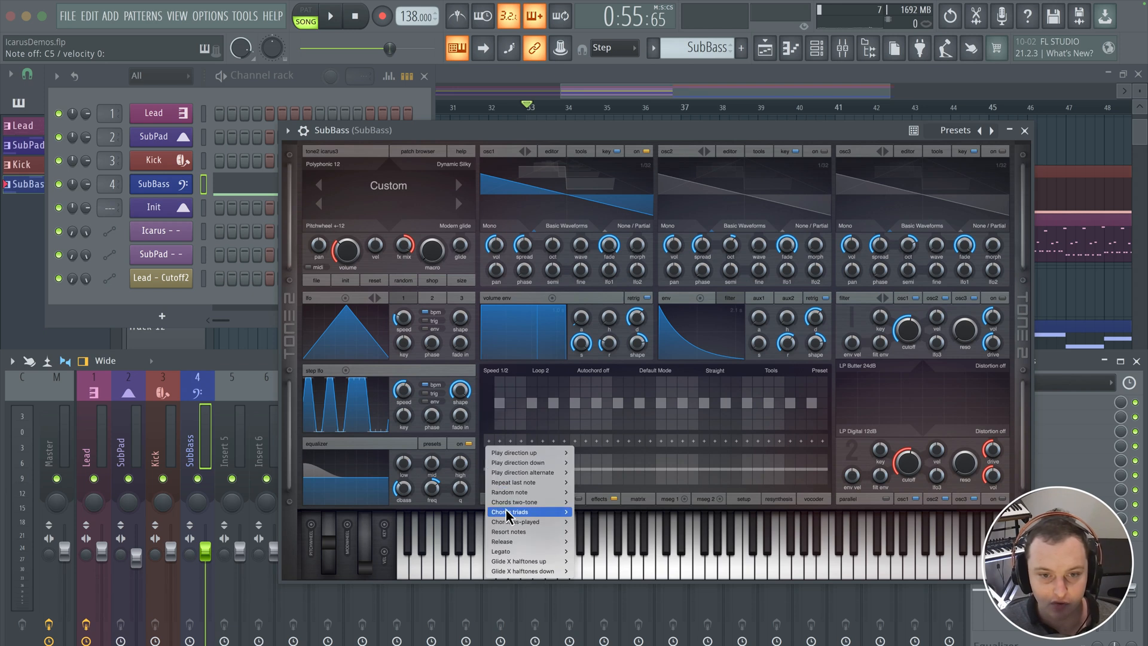
mouse_move(538, 541)
click(586, 542)
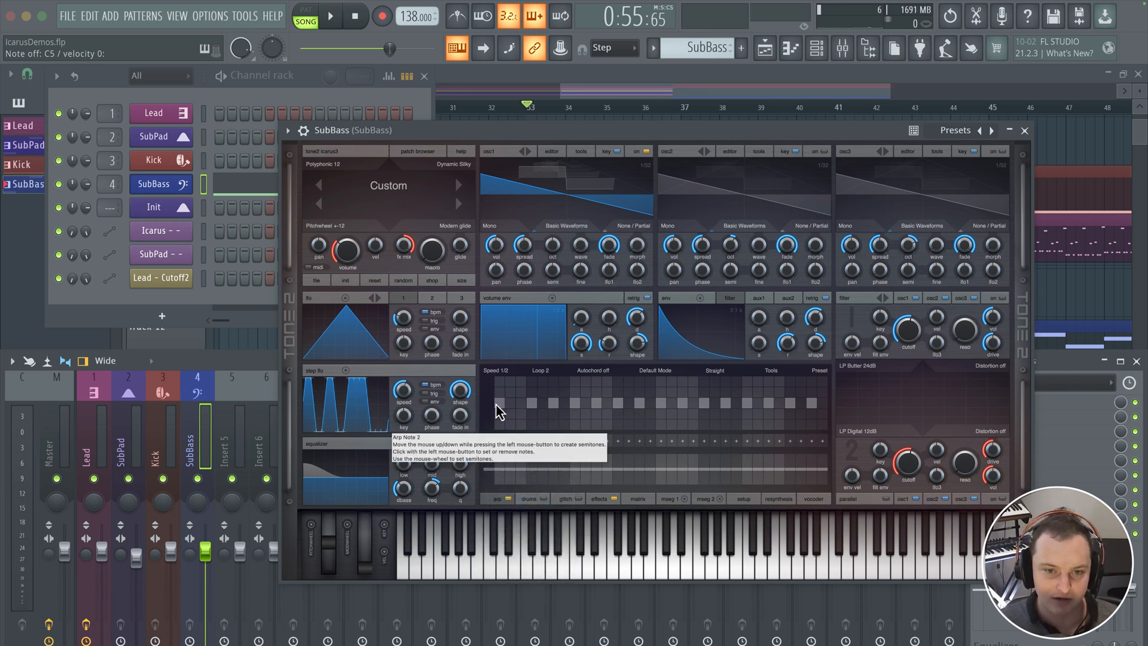
- Play the arrangement with only the Kick and SubBass mixer tracks active and slightly lower the SubBass fader
drag(584, 128, 622, 121)
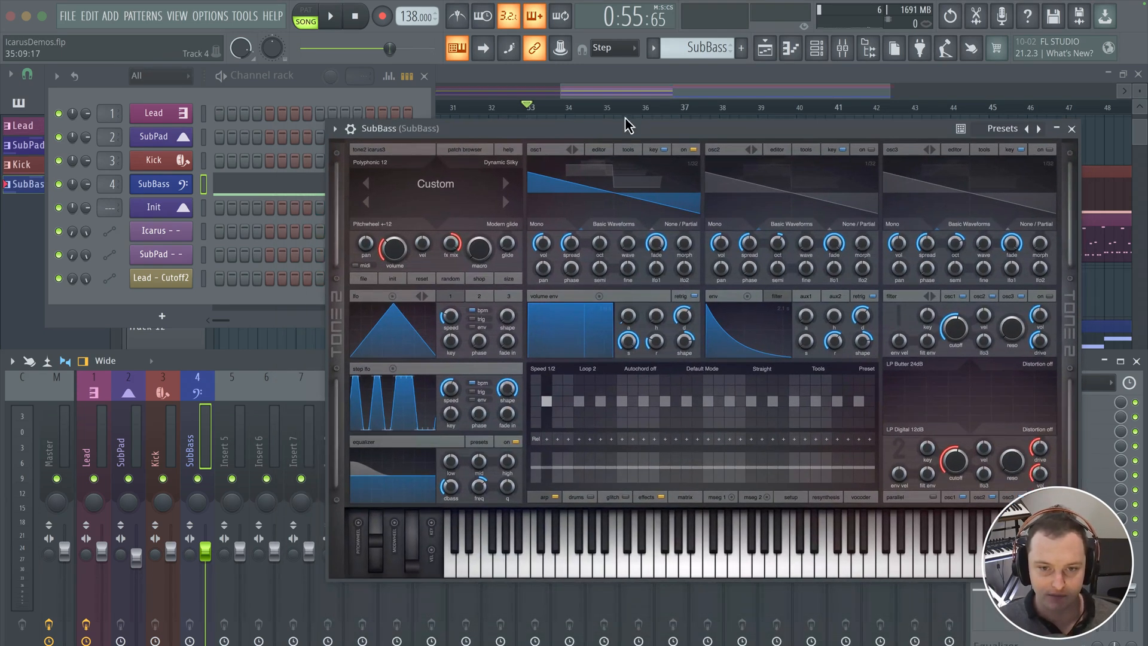
key(space)
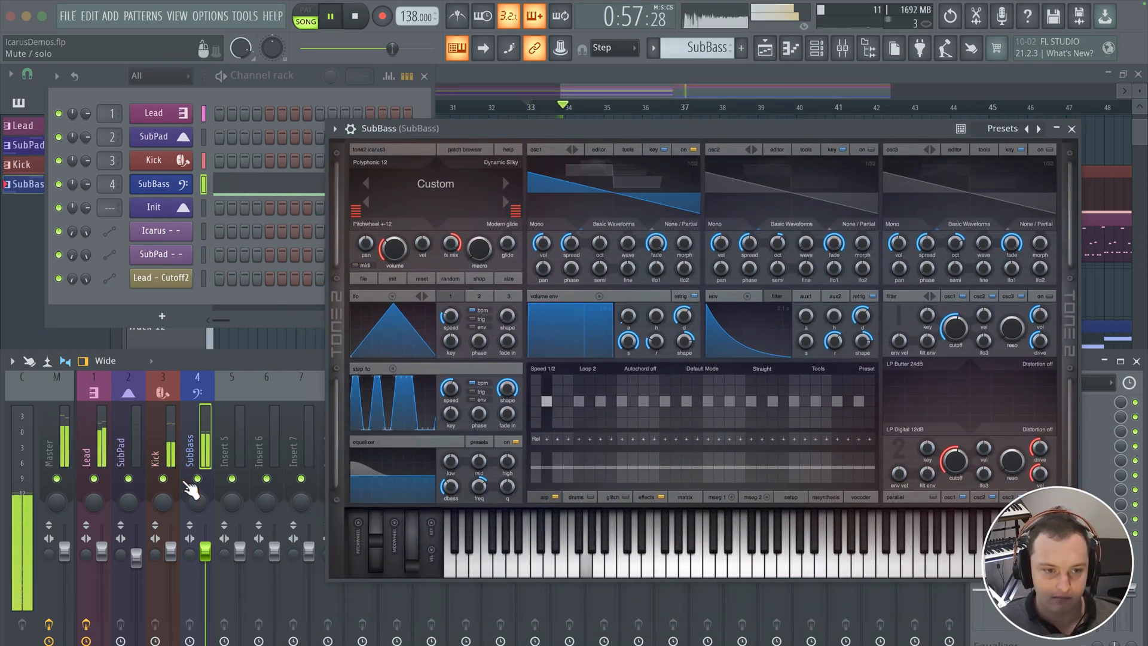
right_click(162, 478)
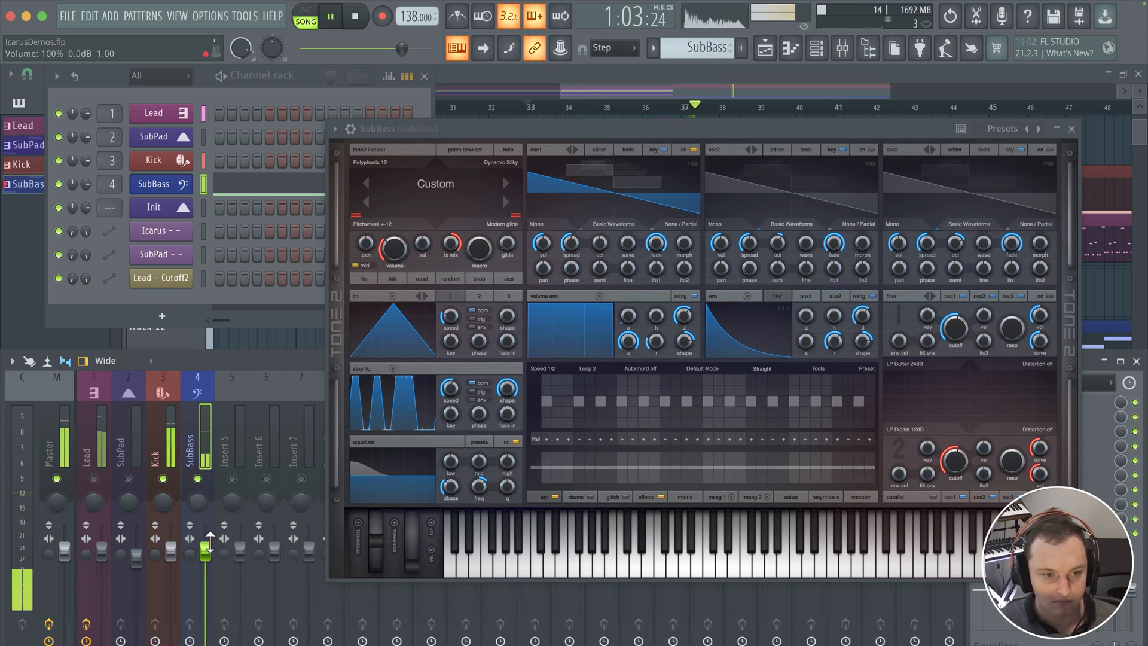
drag(205, 551, 206, 556)
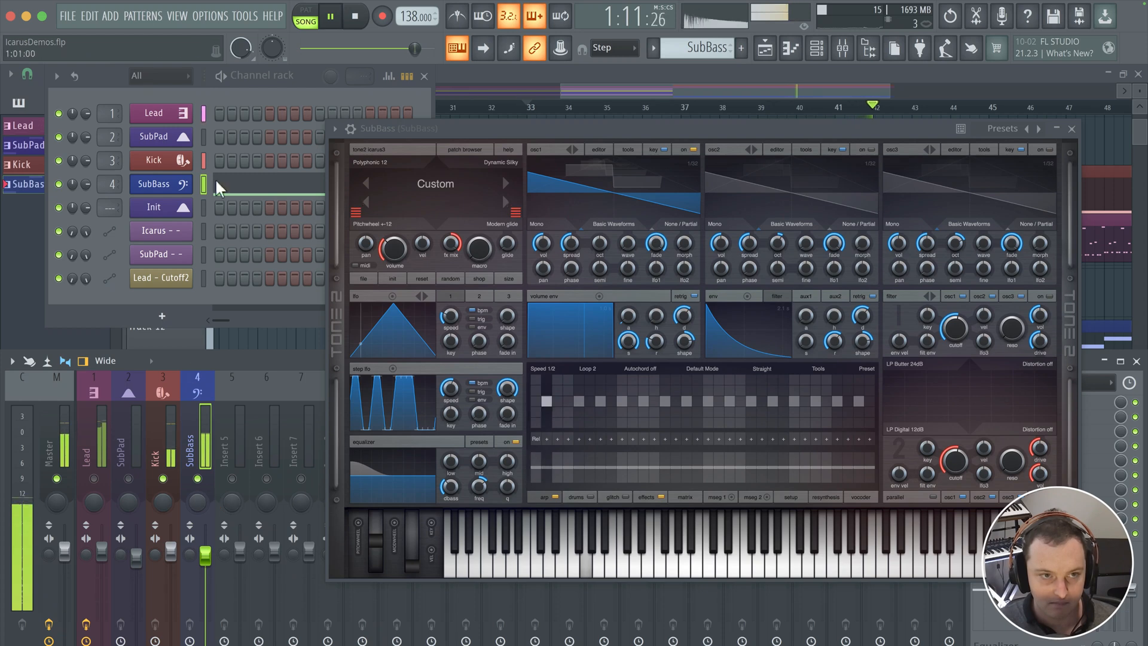
key(space)
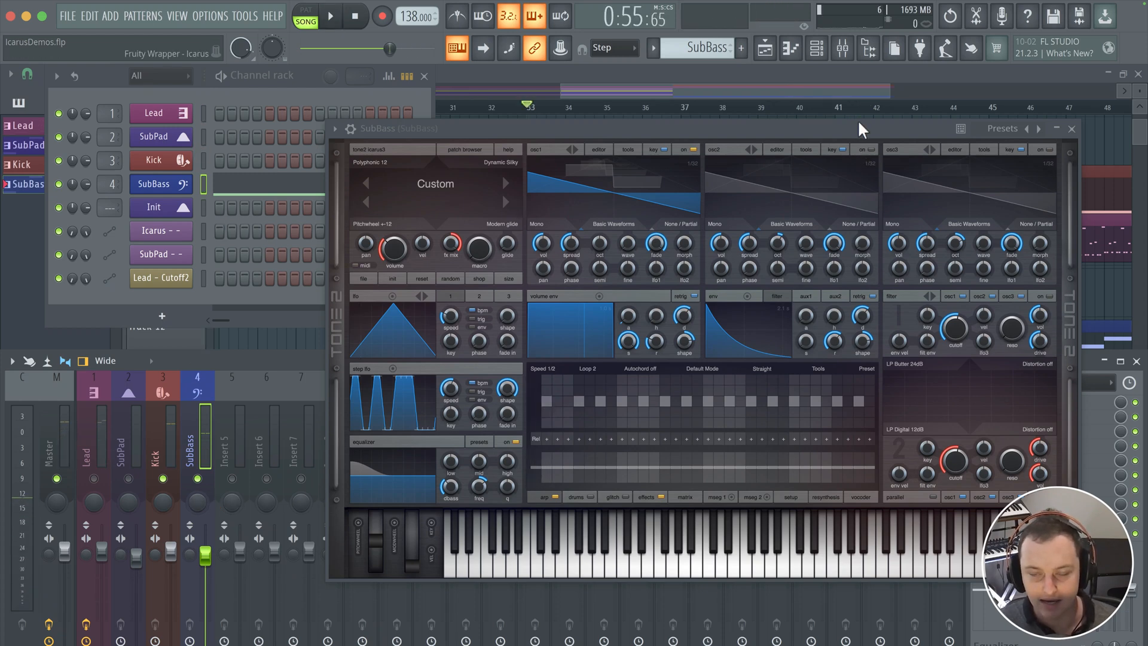
- Set the first filter's type to LP MS-20 12dB and lower its cutoff
drag(858, 130, 717, 42)
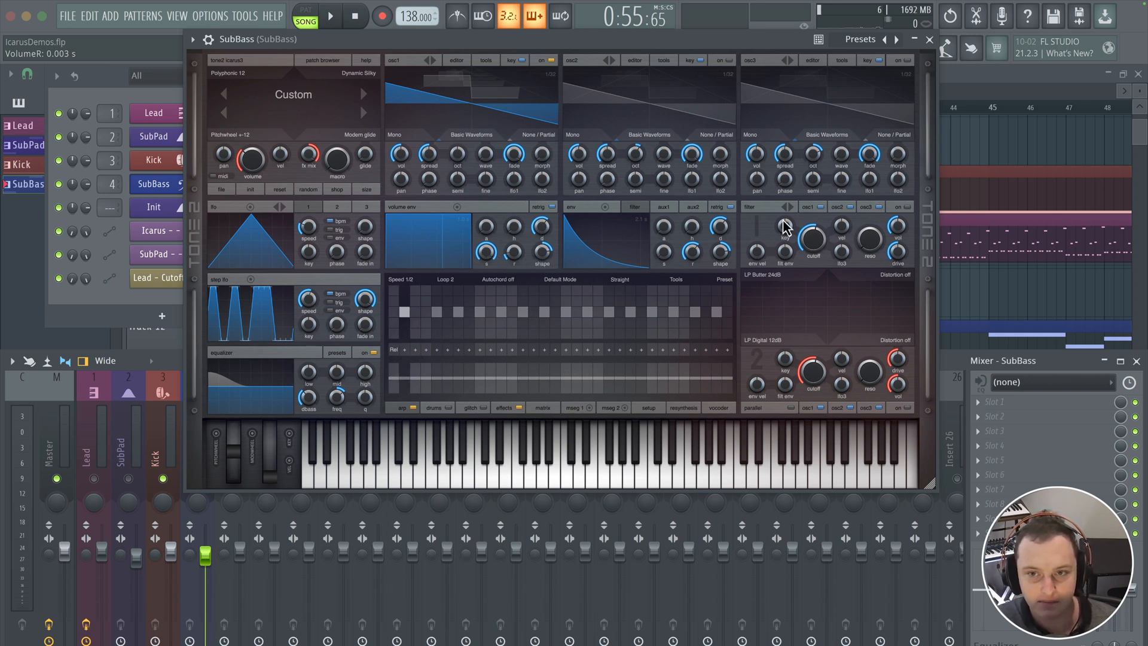
click(777, 275)
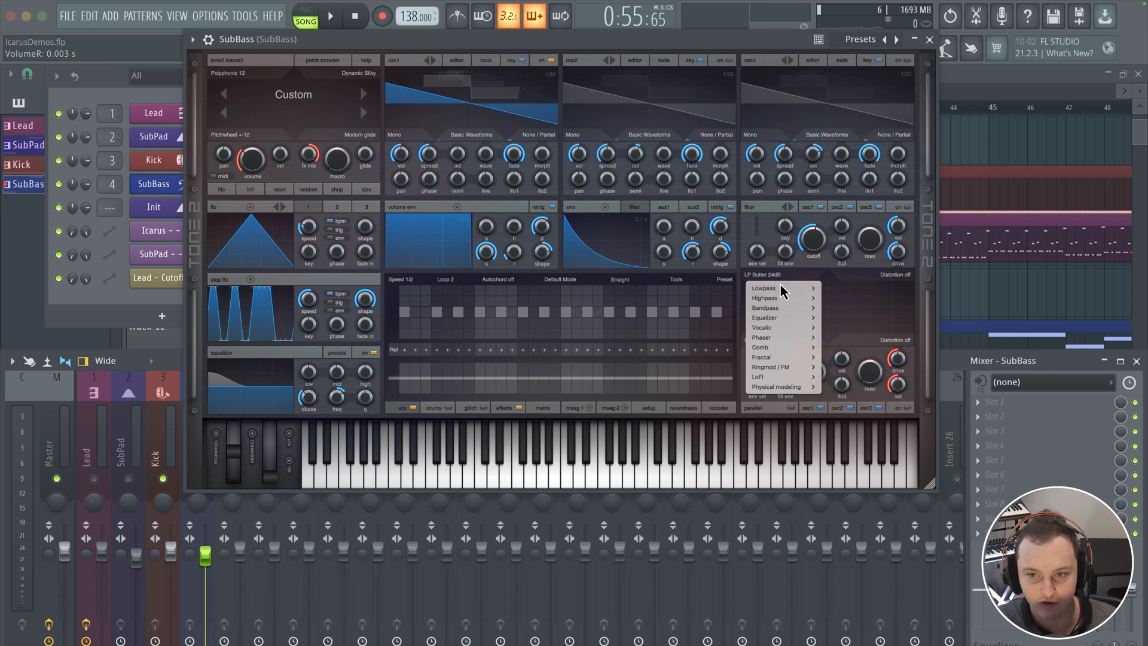
mouse_move(778, 289)
click(849, 297)
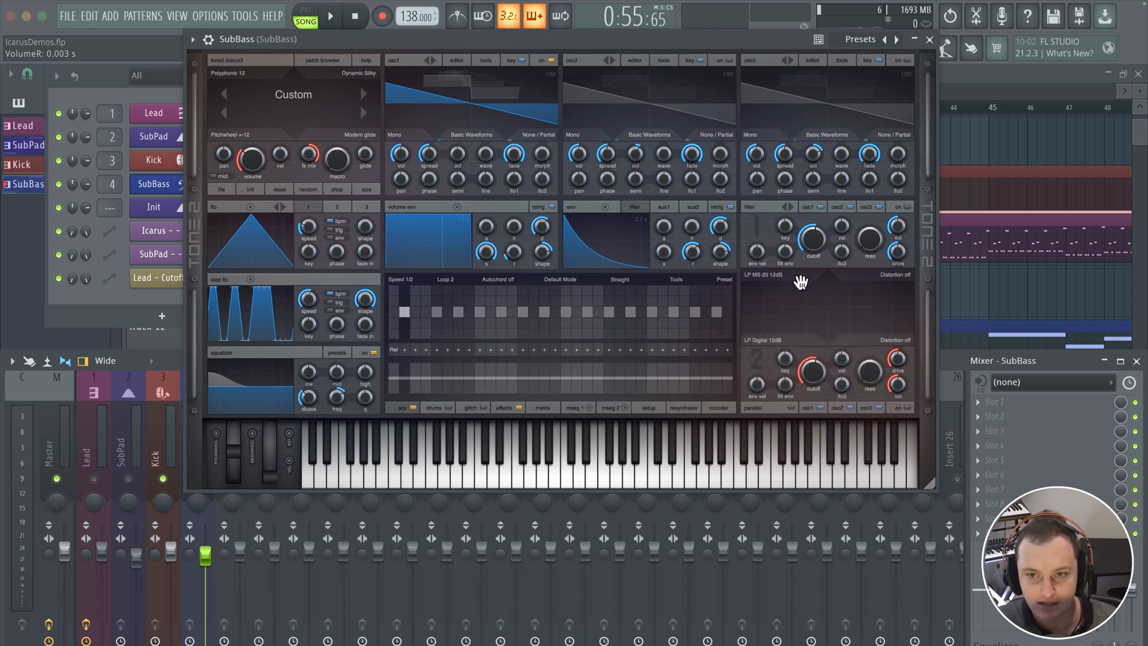
mouse_move(812, 240)
mouse_down()
mouse_move(811, 251)
mouse_move(868, 236)
mouse_move(808, 251)
mouse_up()
- Set the synth's main volume to 51 and the first filter's resonance to 19 during playback
key(space)
drag(252, 161, 258, 165)
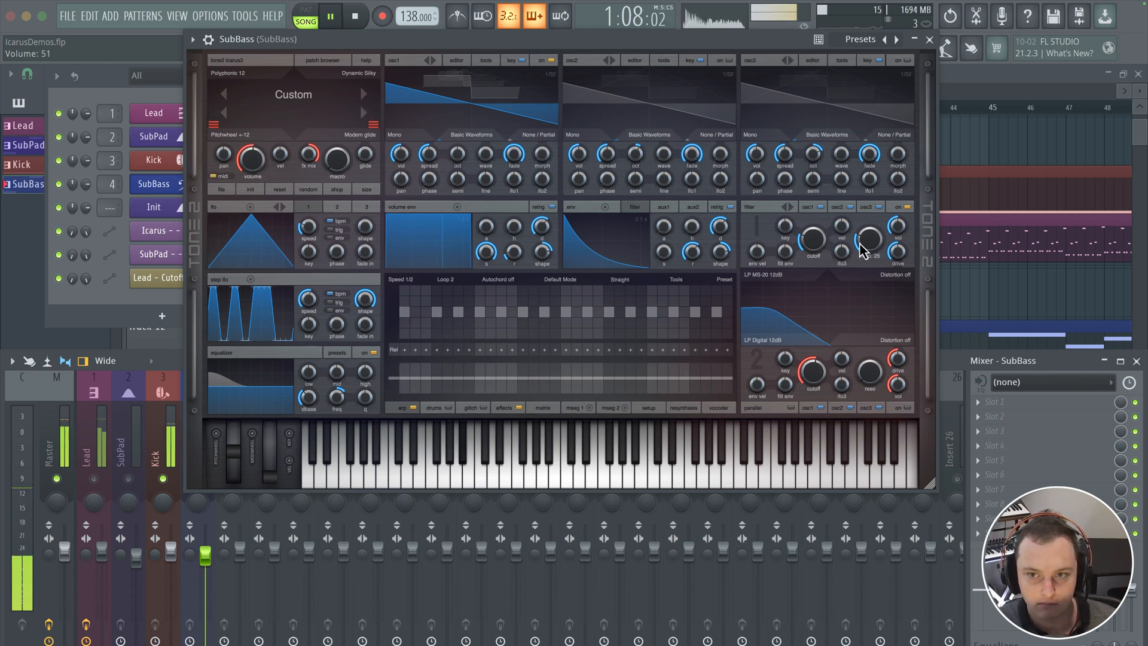
drag(817, 242, 869, 248)
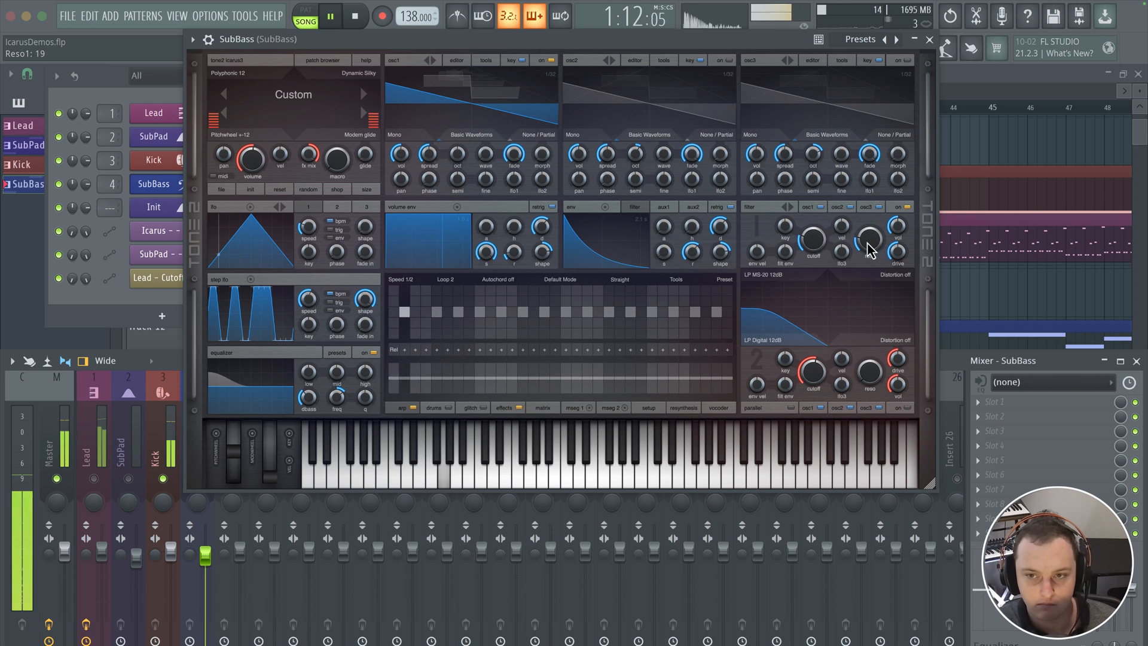
key(space)
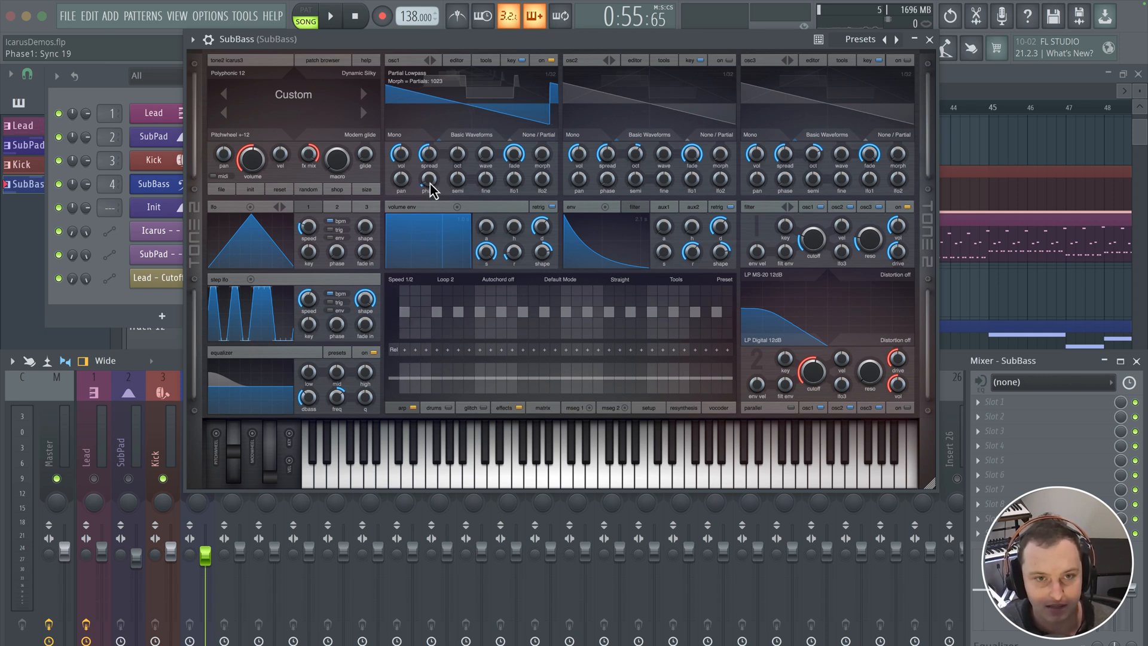
- Set oscillator 1's phase to Sync 19 and add Soft Clip distortion with drive 15 to the first filter
drag(429, 182, 431, 183)
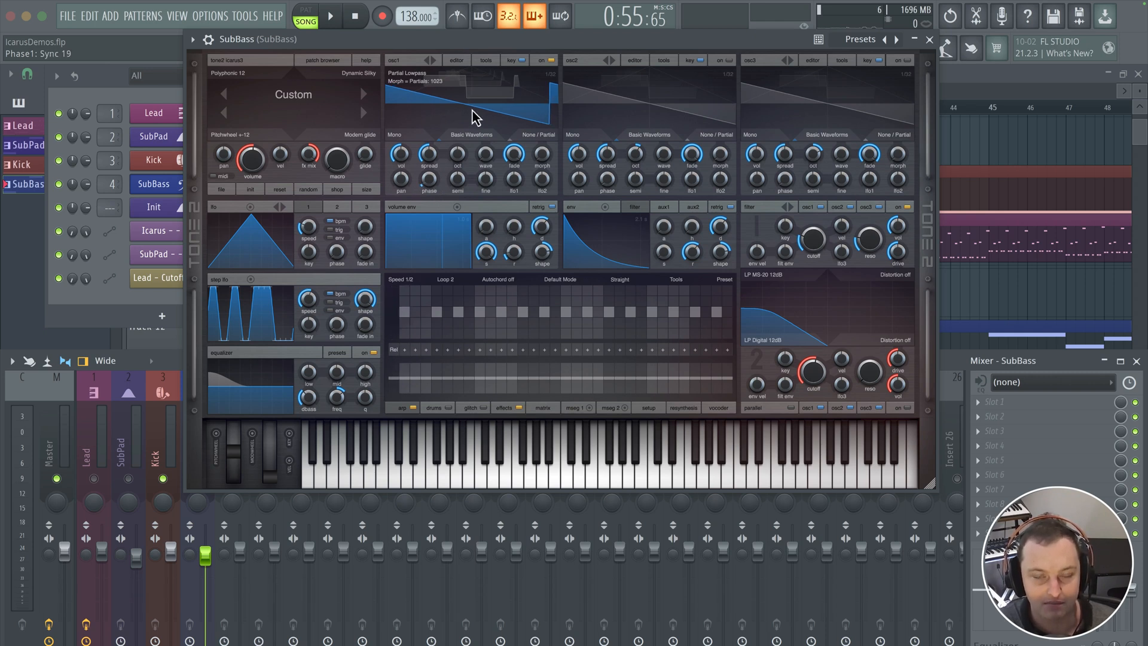
click(893, 275)
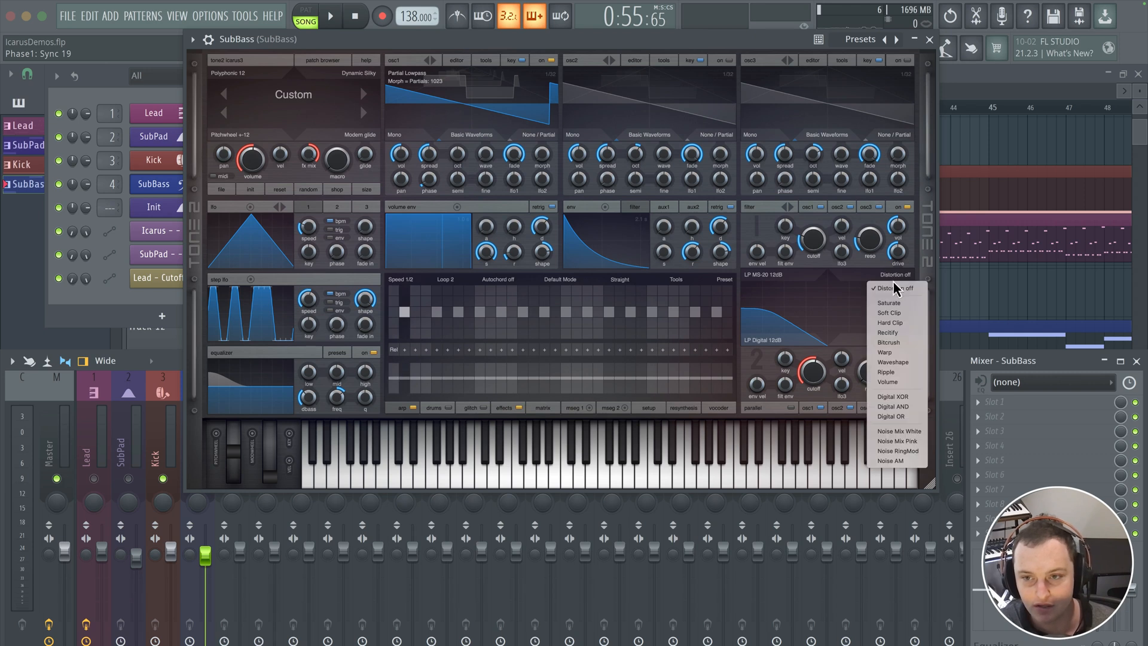
click(891, 313)
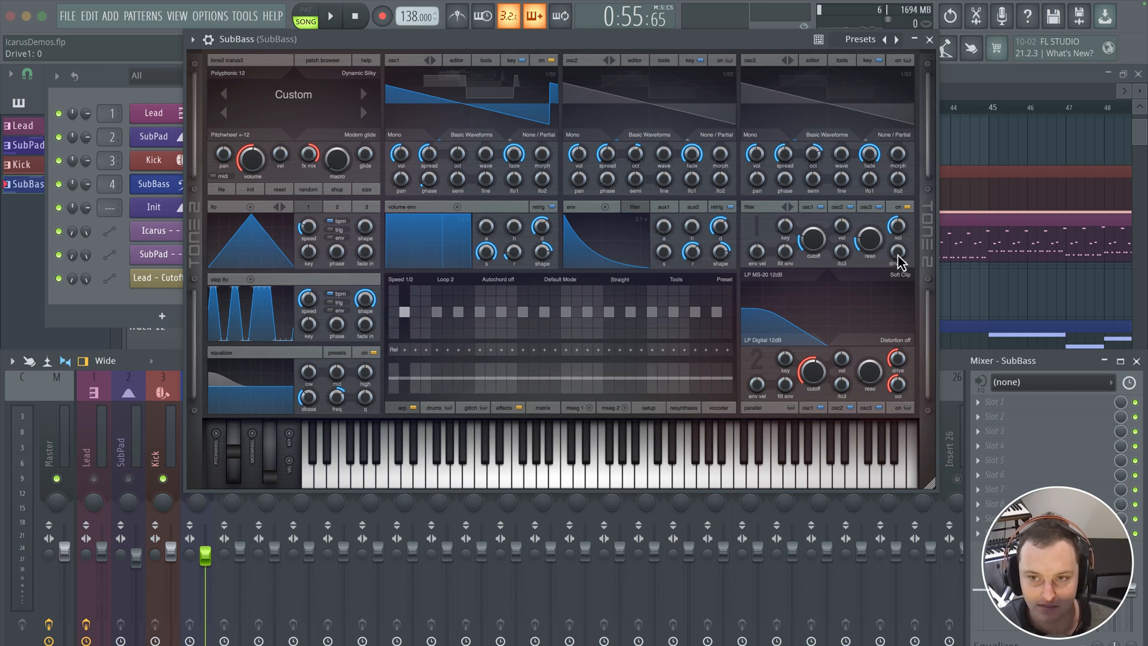
key(space)
mouse_move(898, 261)
mouse_down()
mouse_move(904, 233)
mouse_move(901, 251)
mouse_up()
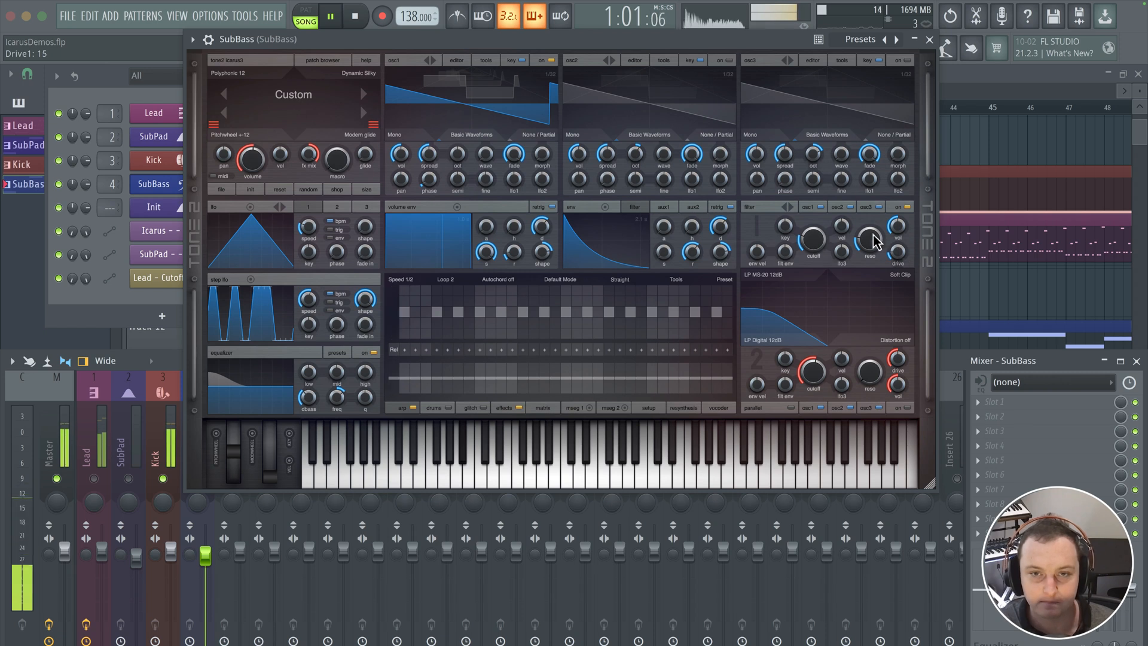
key(space)
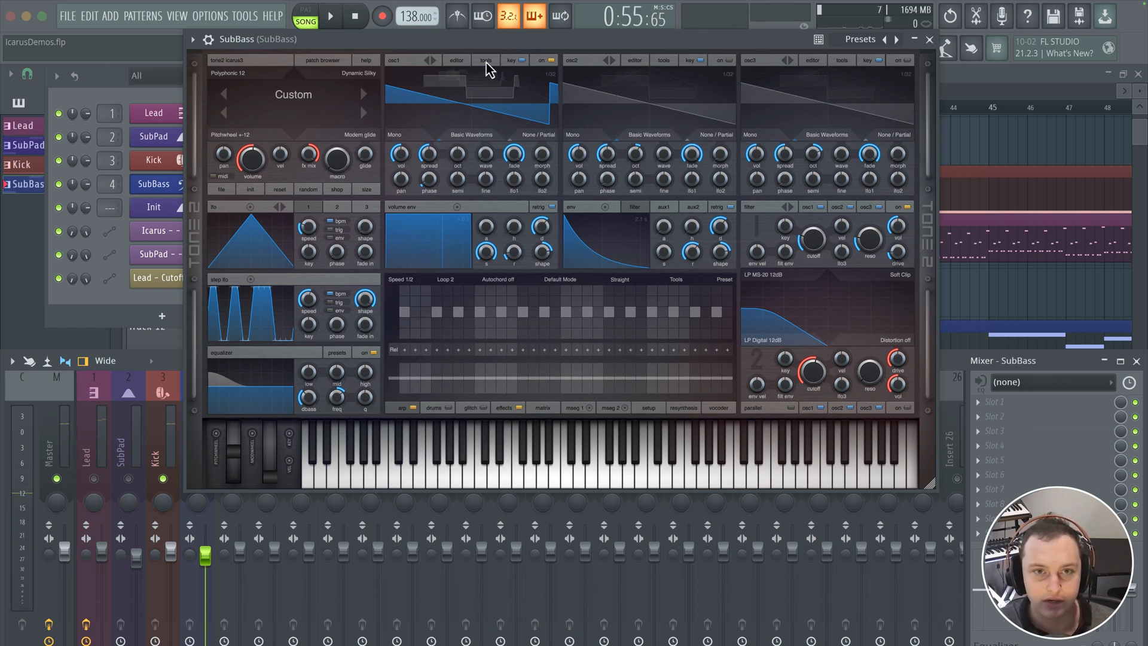
- Copy oscillator 1 to oscillator 2 and change oscillator 2's wave to a sine shape
click(486, 61)
mouse_move(538, 81)
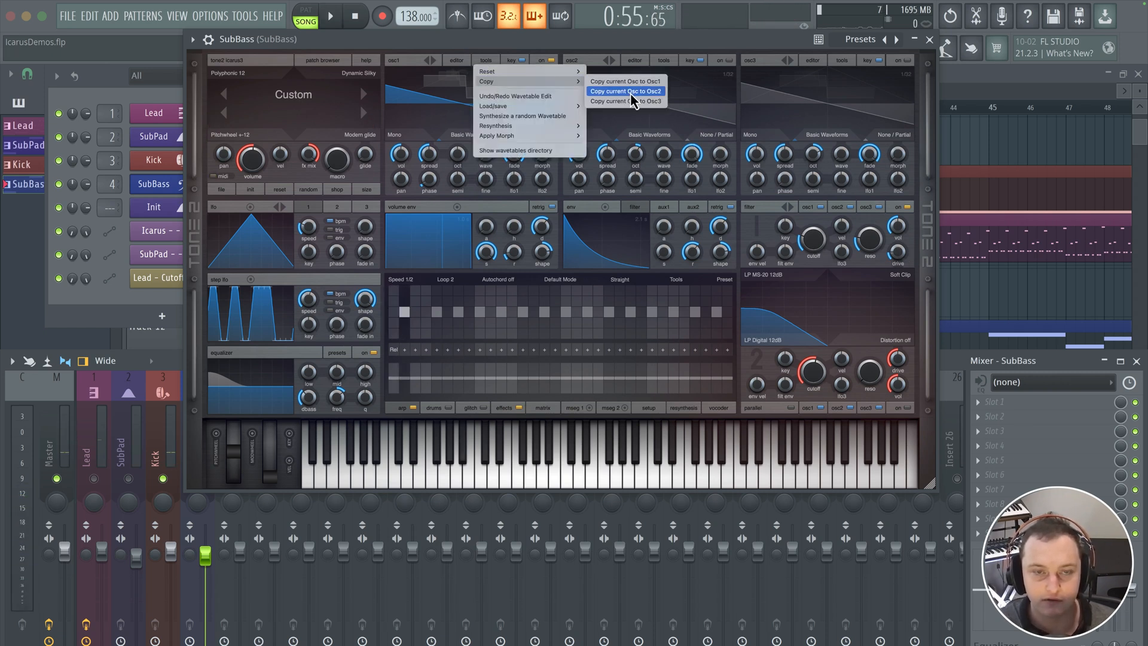
click(628, 92)
drag(663, 160, 653, 300)
drag(663, 152, 664, 151)
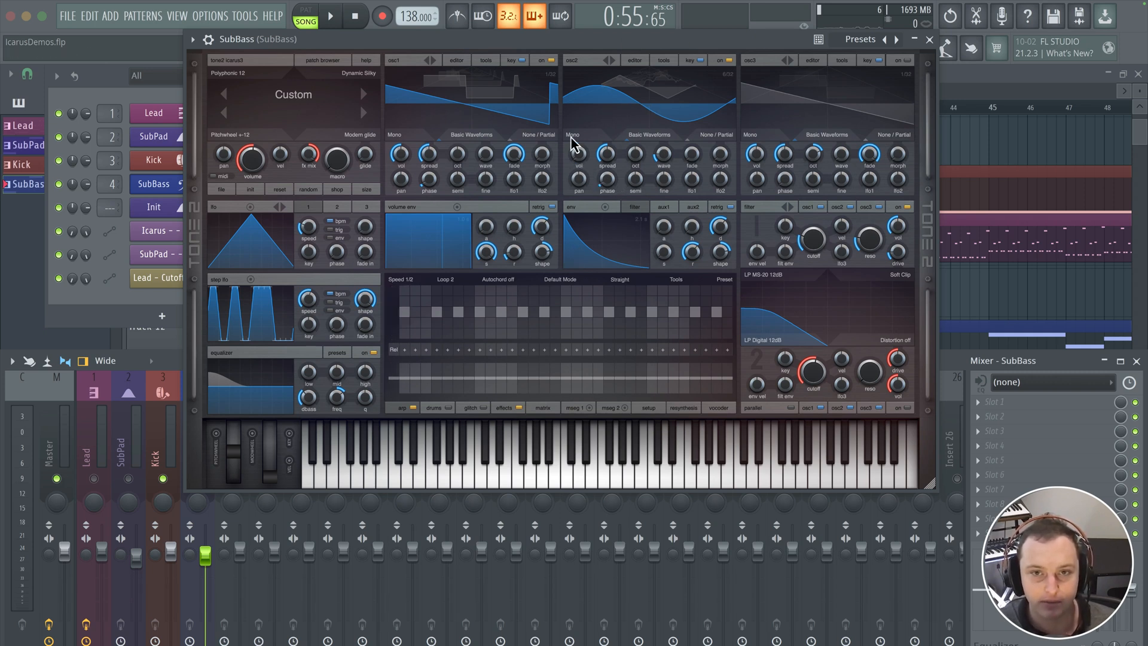
- Set oscillator 2's volume to 18 while the song plays
key(space)
drag(572, 167, 605, 180)
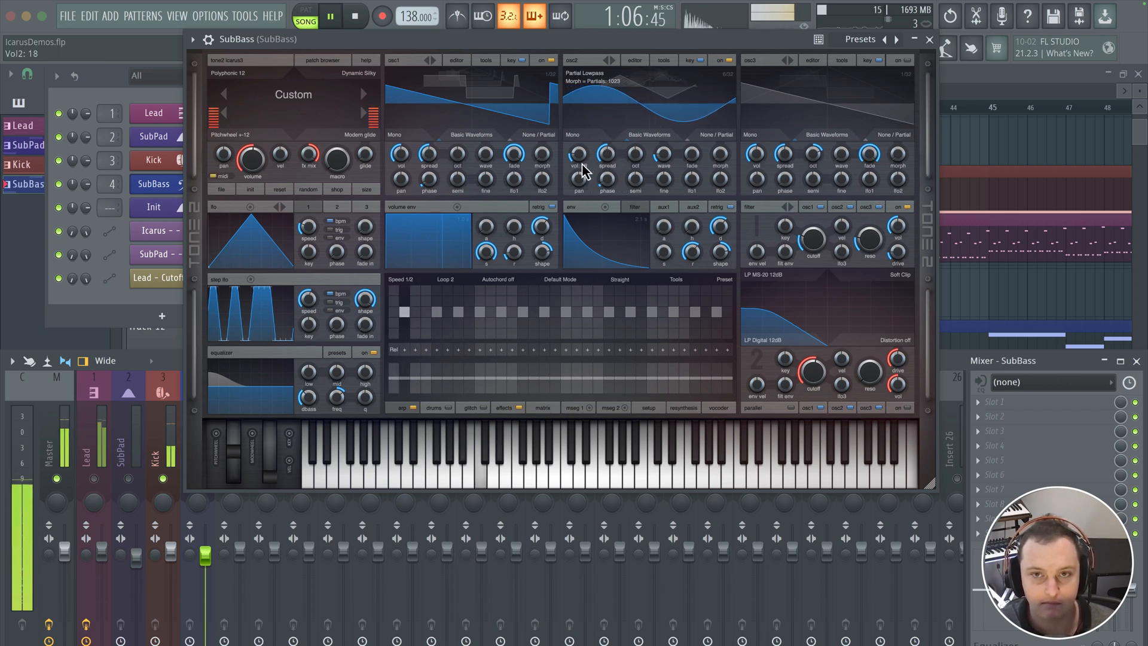
key(space)
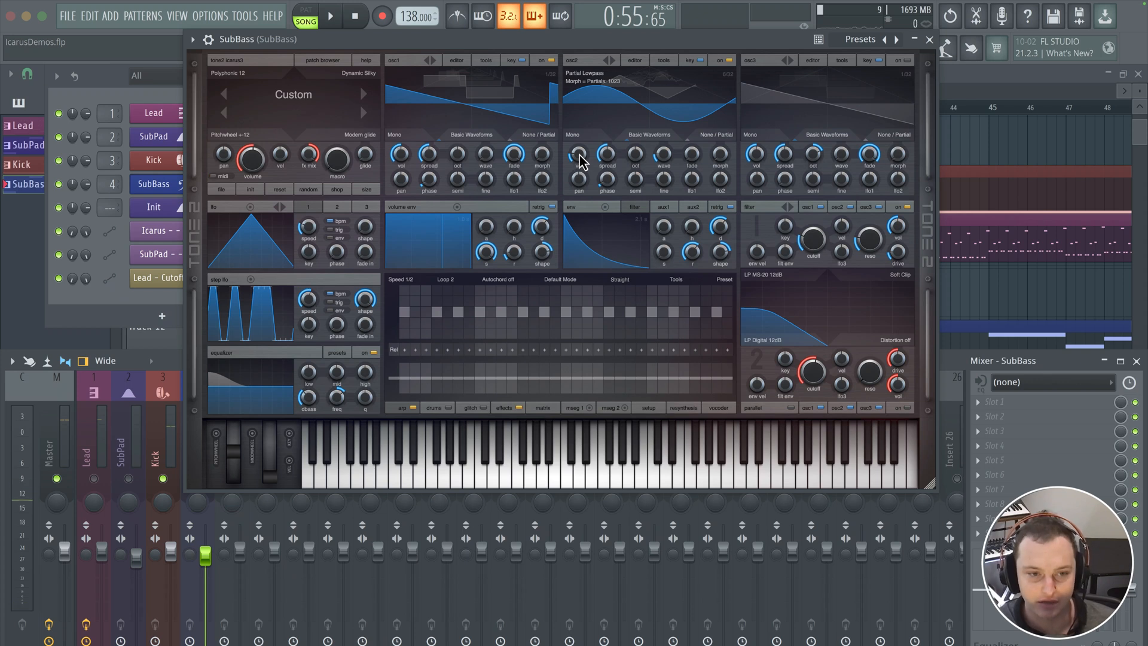
- Set the equalizer's bass boost to +3 dB and audition the sub bass
drag(309, 400, 306, 403)
key(space)
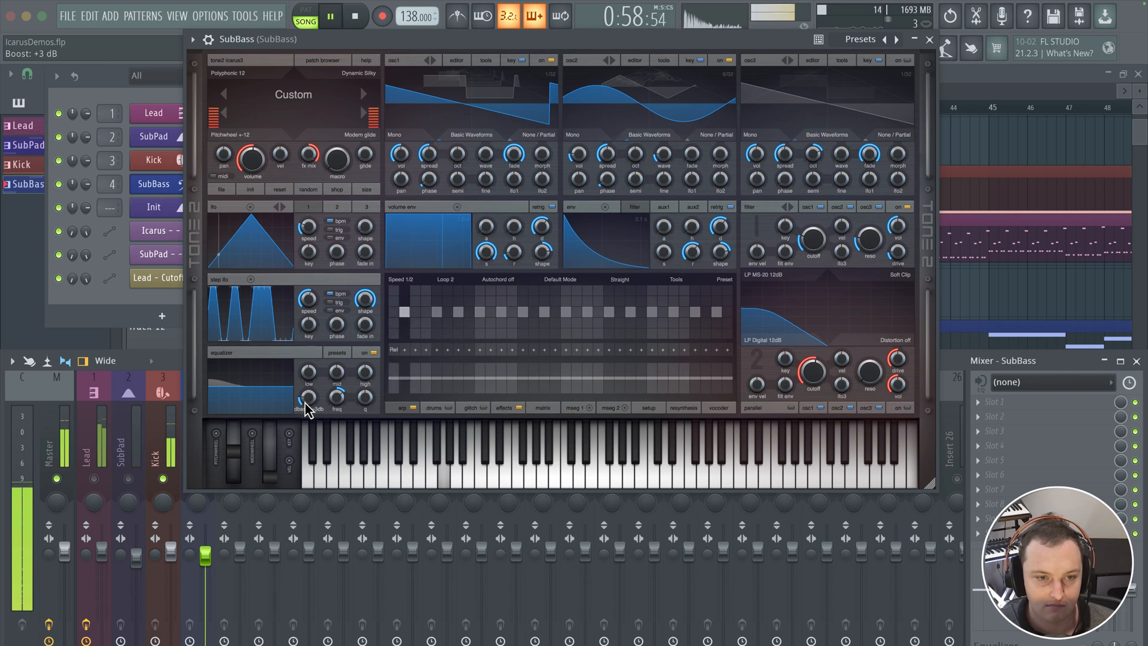
key(space)
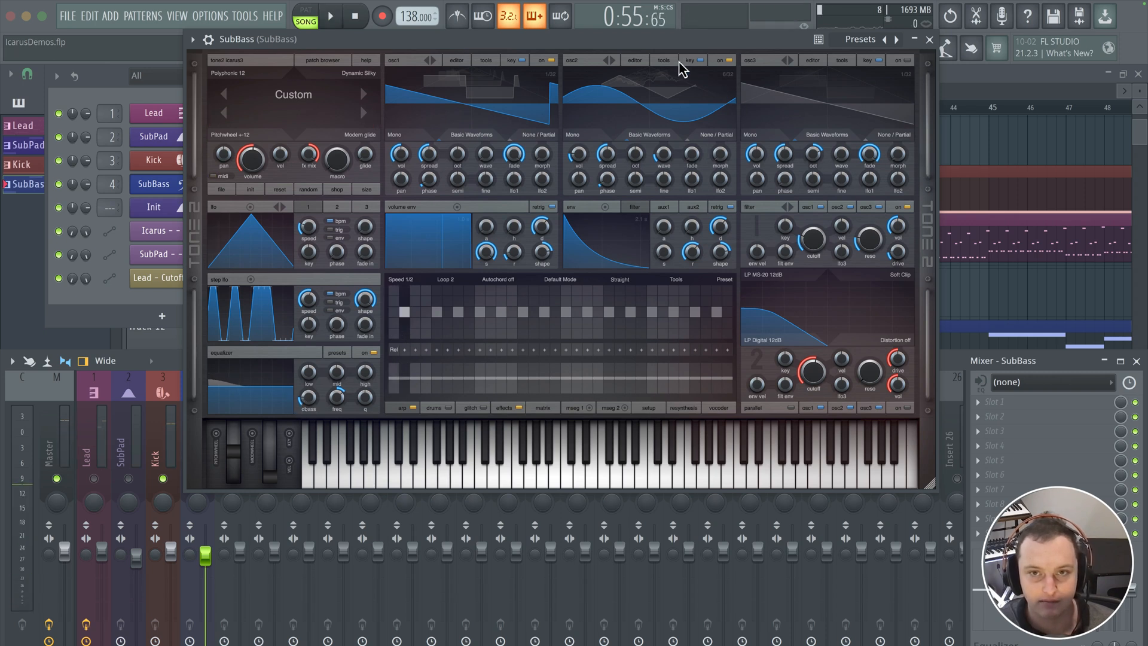
- Copy oscillator 2 to oscillator 3 and set oscillator 3's octave to 1
click(669, 60)
mouse_move(681, 82)
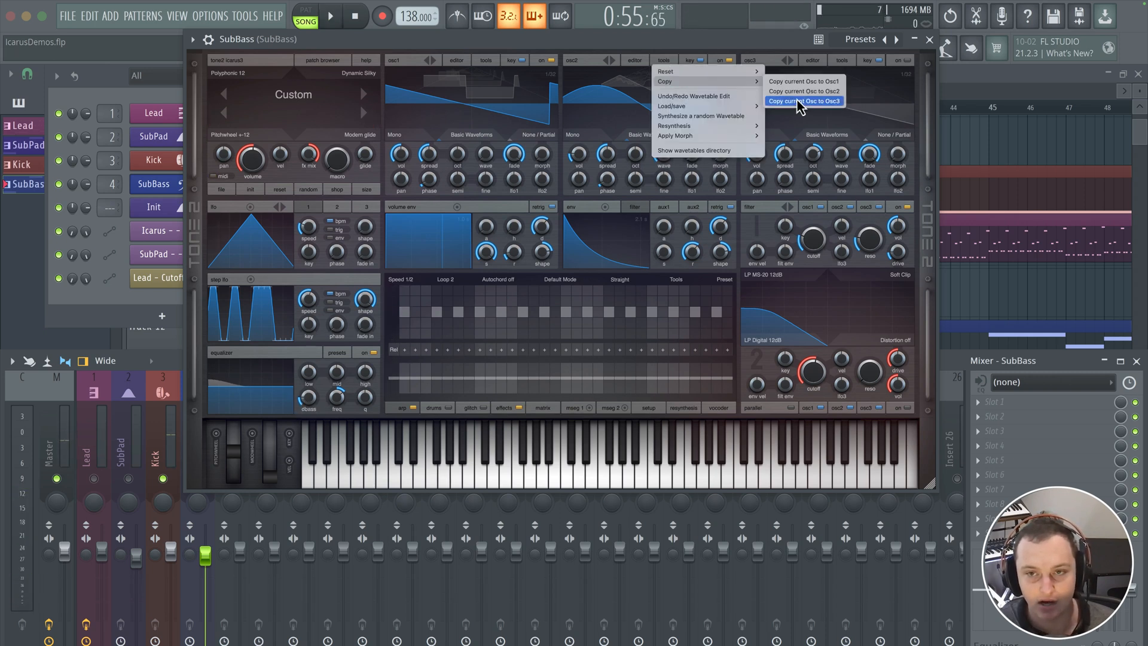
click(801, 101)
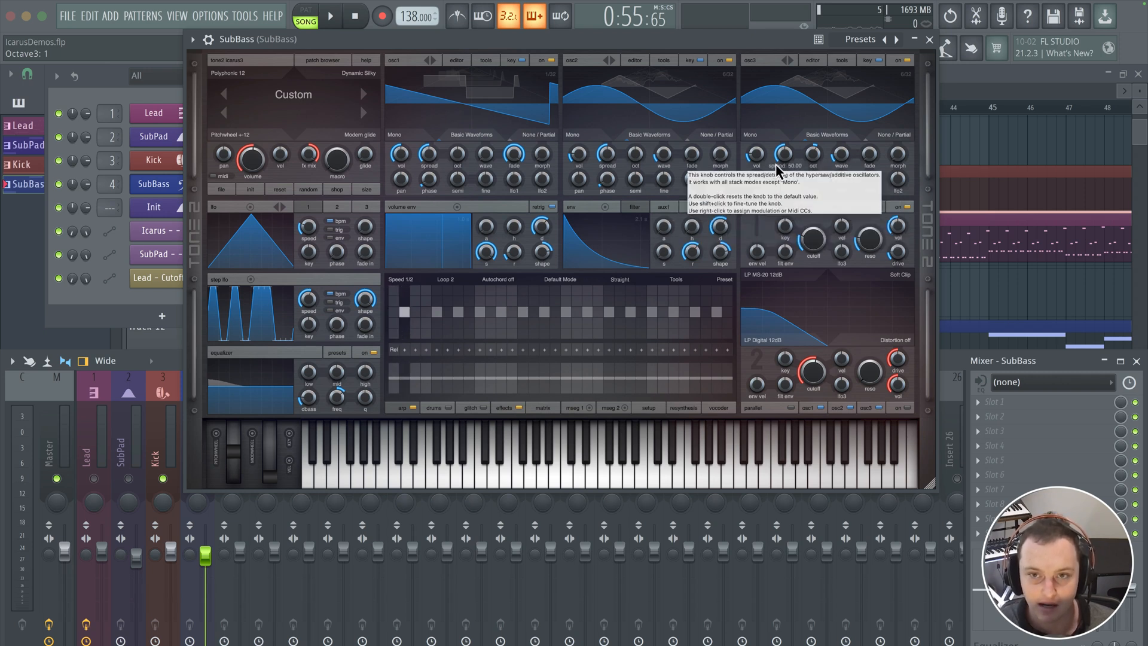
- Adjust oscillator 3's sync phase and set its volume to 14 during playback
key(space)
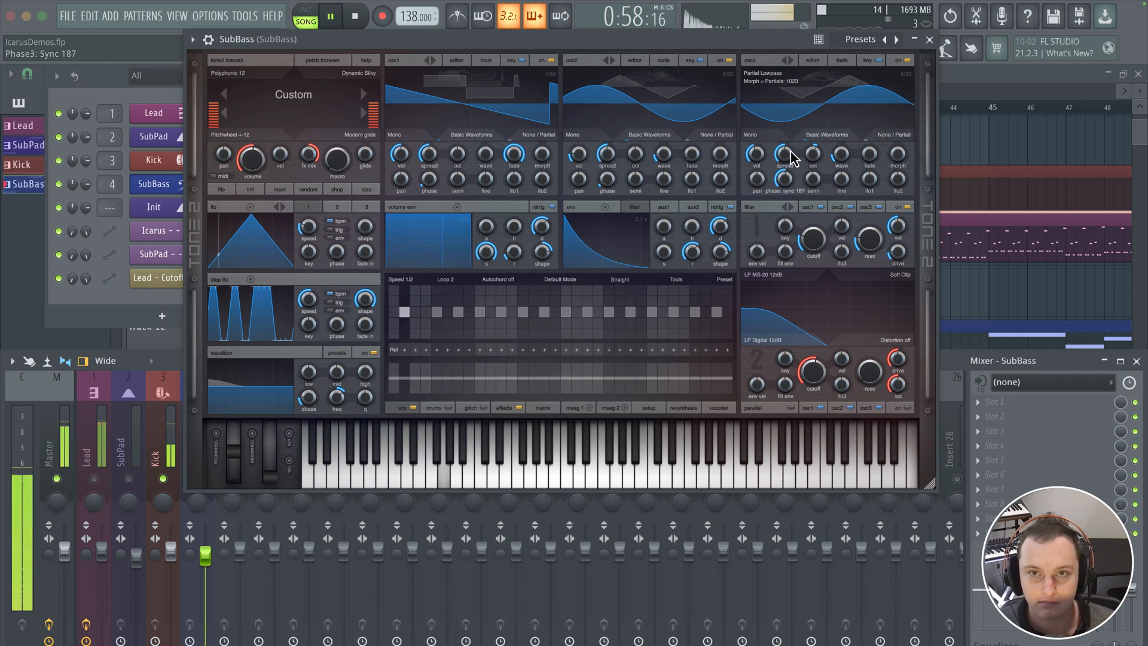
drag(756, 154, 757, 182)
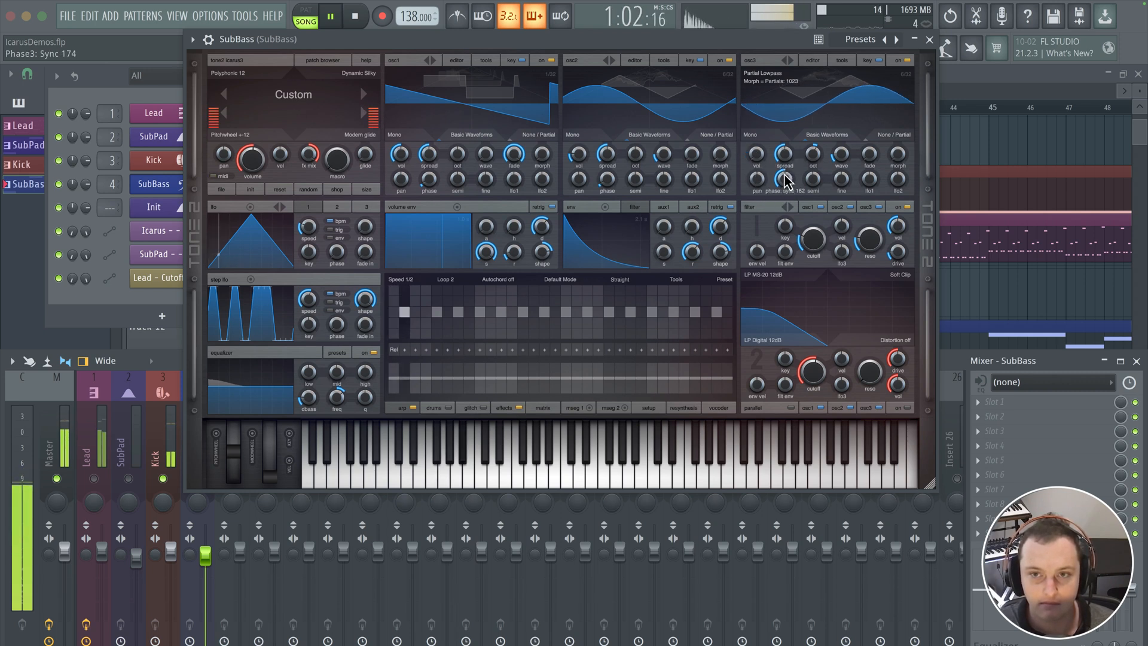
drag(759, 157, 770, 126)
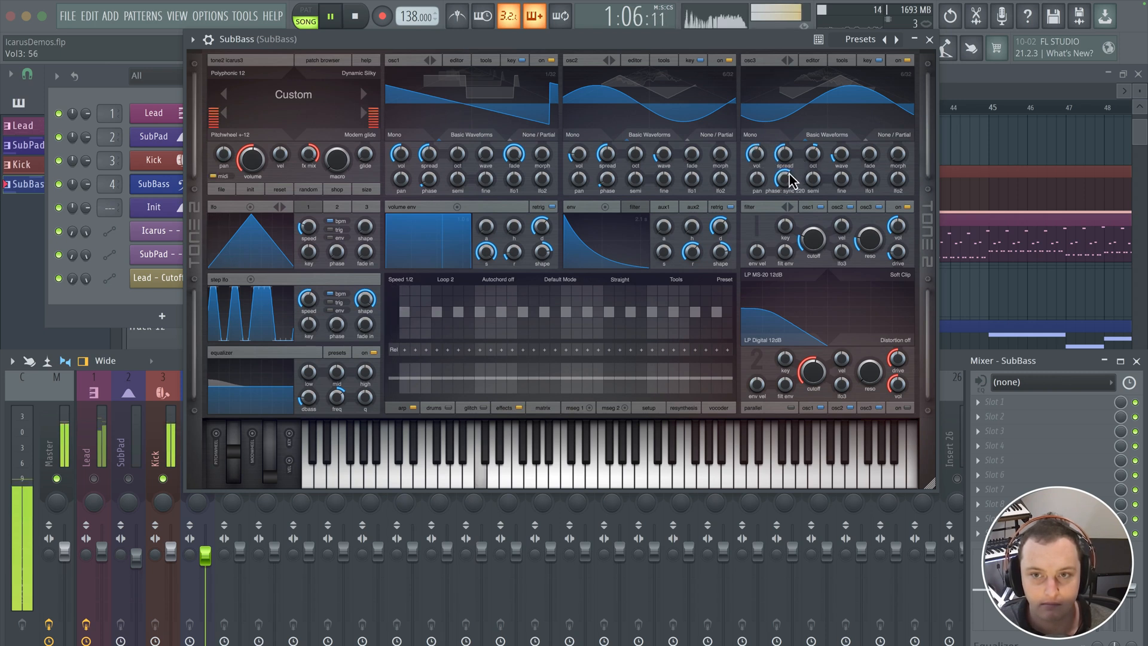
drag(785, 180, 756, 187)
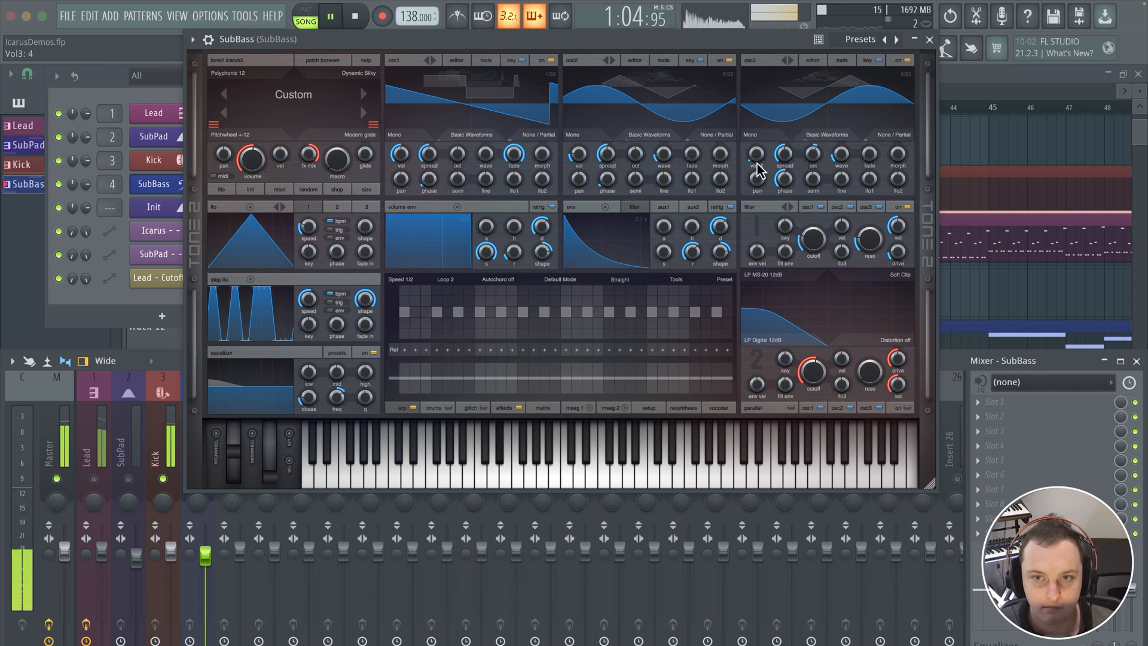
drag(757, 152, 787, 144)
click(772, 135)
click(774, 149)
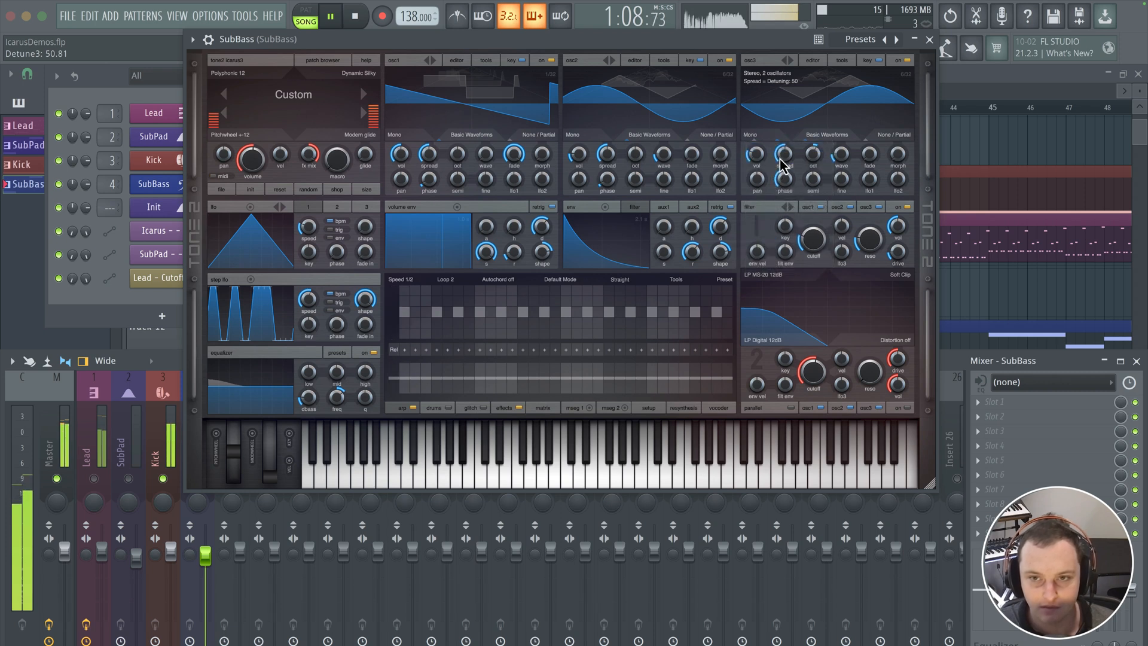
drag(783, 186, 755, 162)
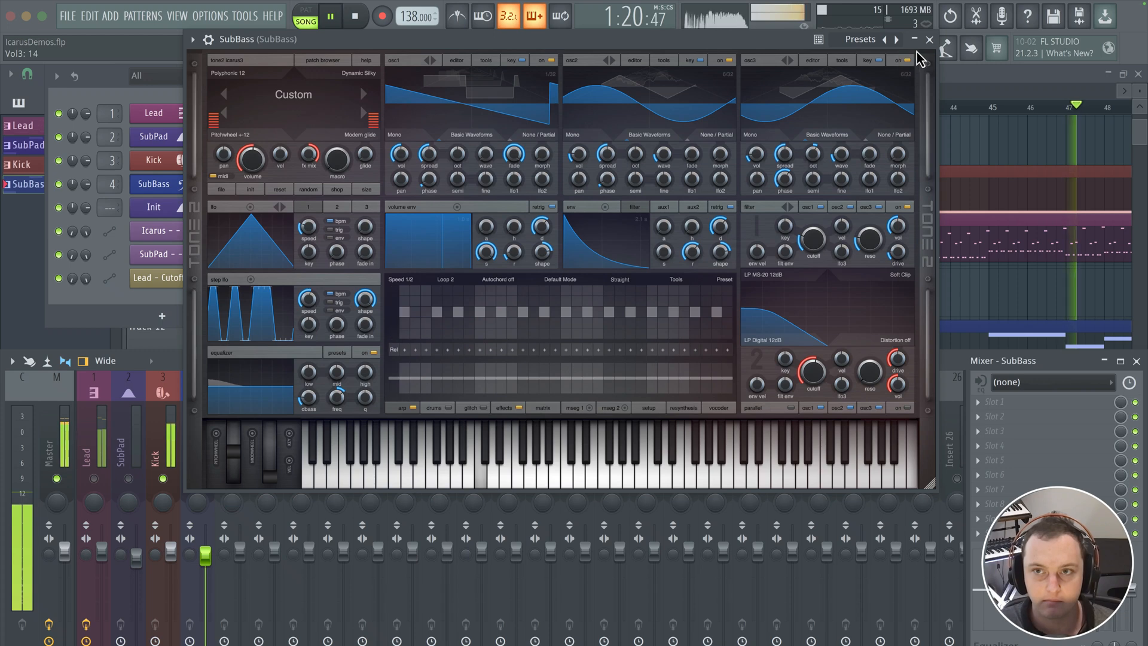
key(space)
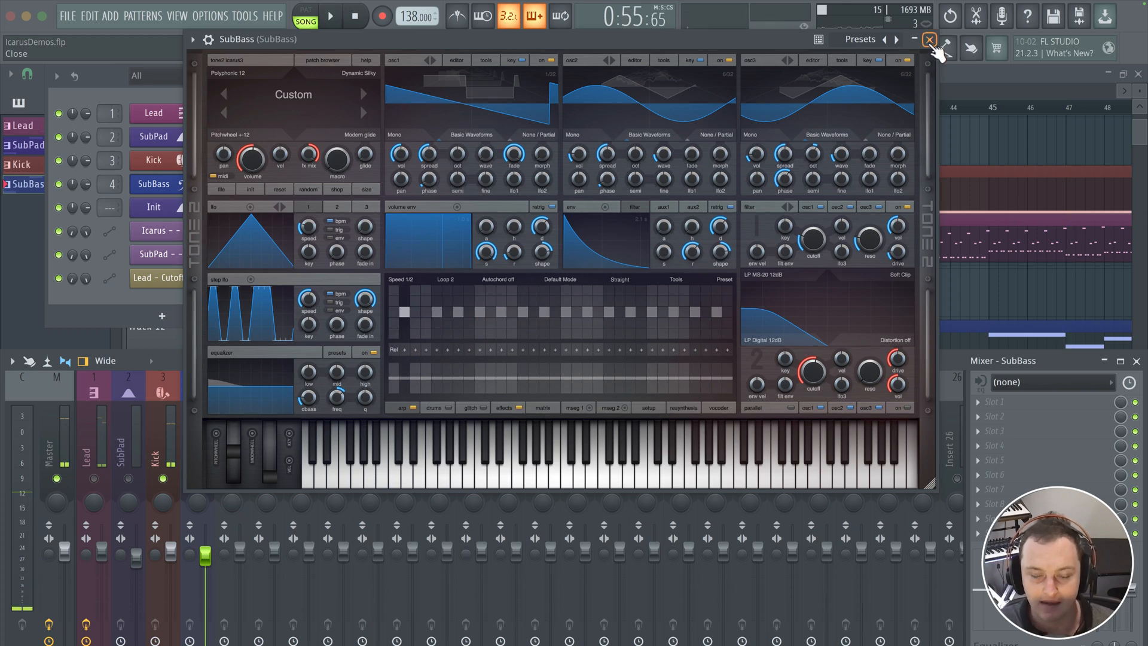
- Close the synth, move the mixer up over the playlist and check the SubBass track's level during playback
click(929, 40)
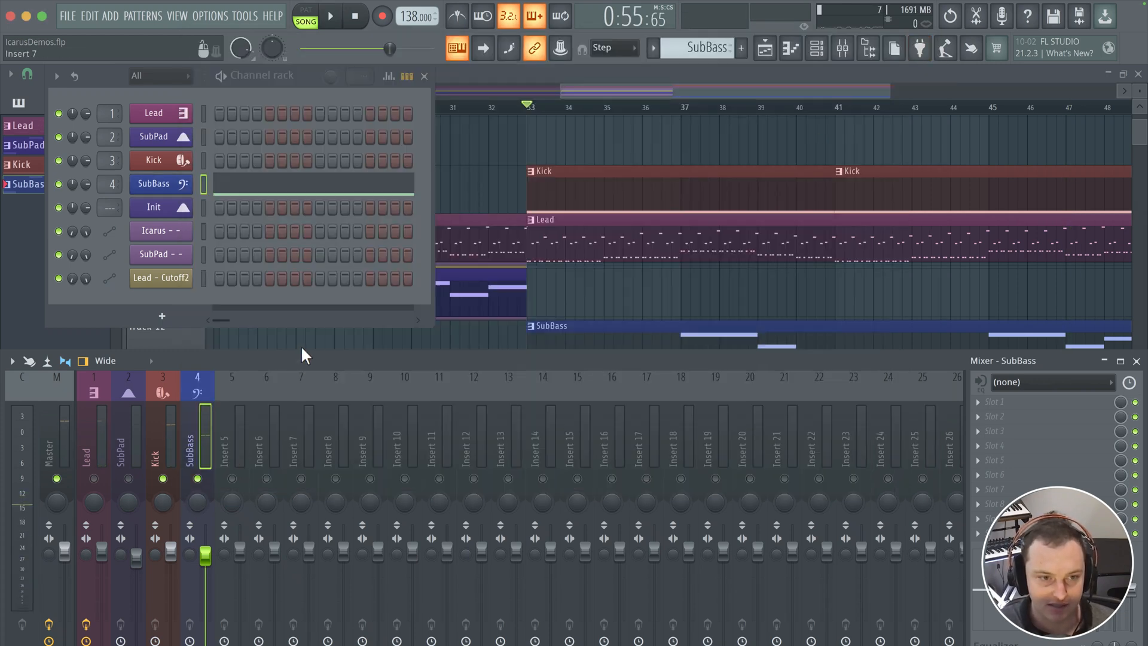
drag(302, 355, 381, 247)
key(space)
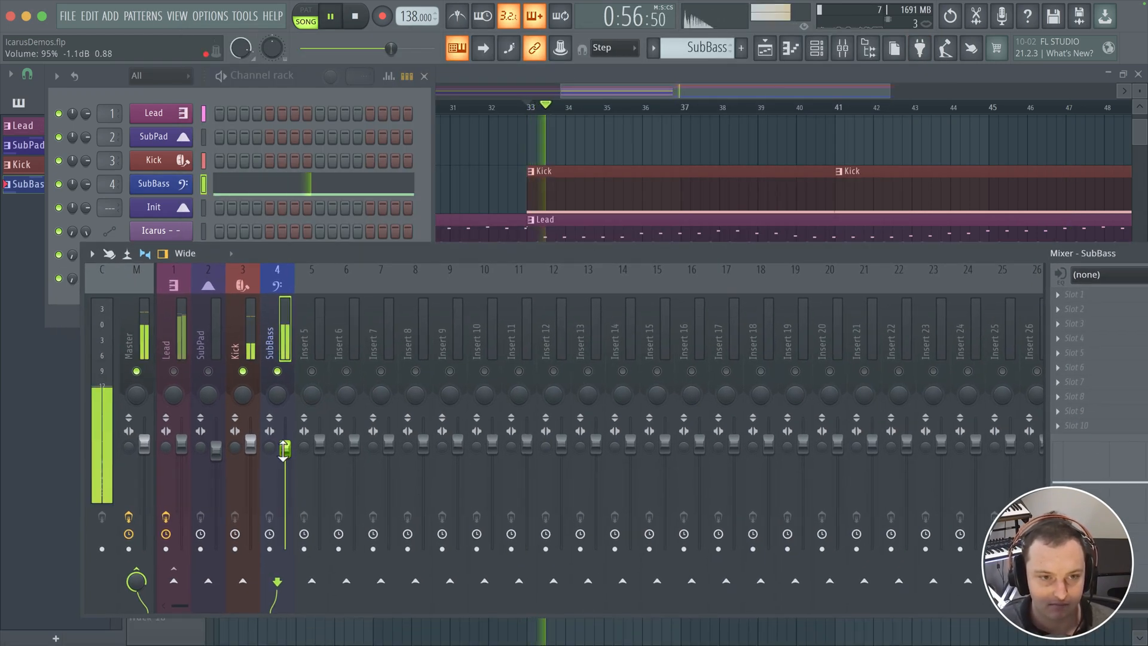
key(space)
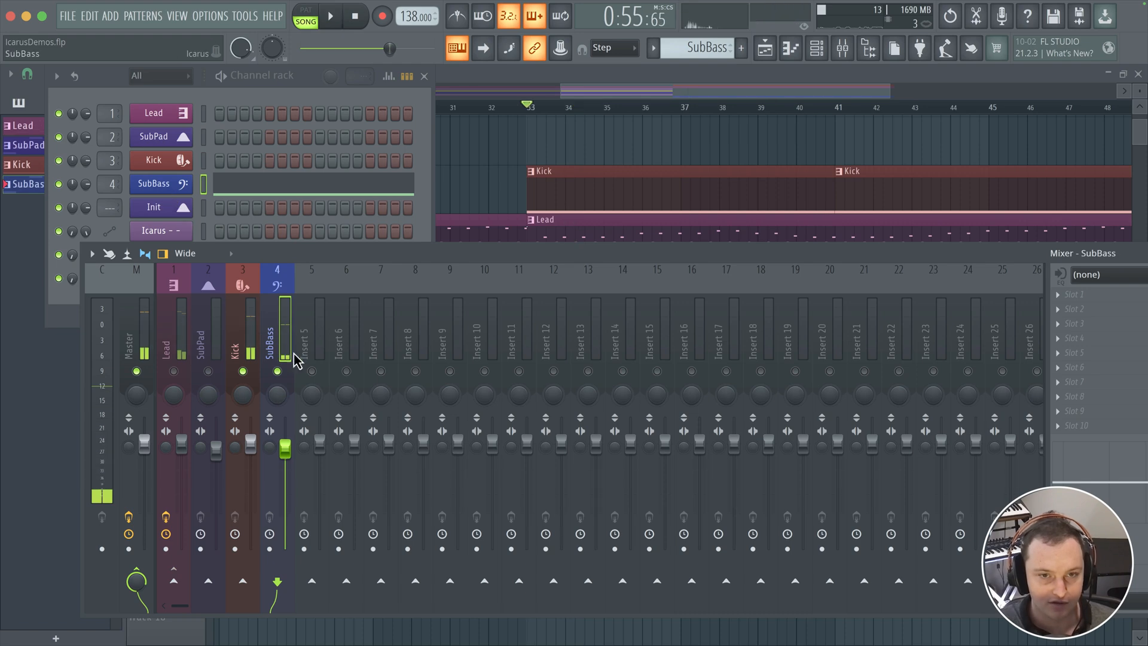
- Set the SubBass synth's main volume to 60 while the song plays and close the synth
click(154, 184)
key(space)
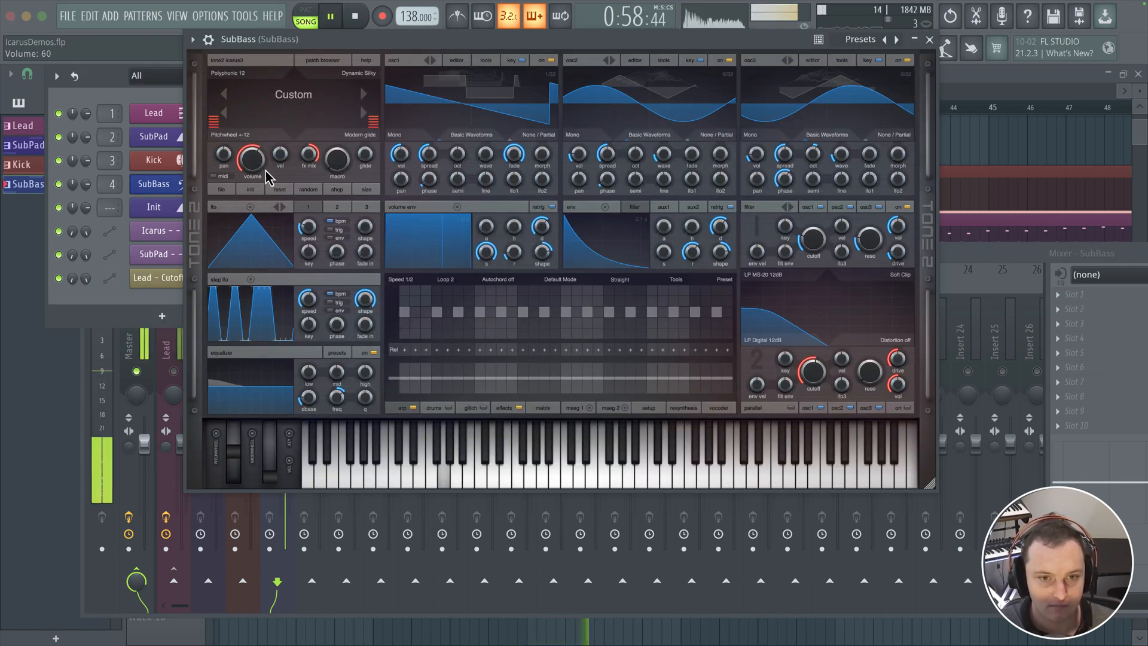
click(929, 40)
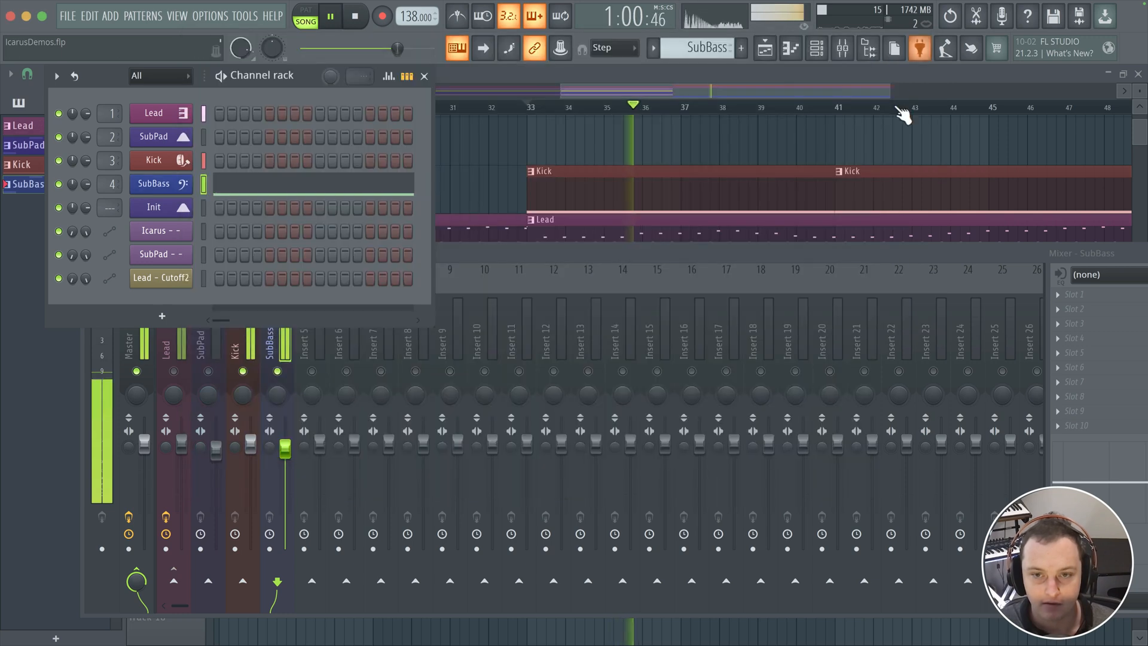
- Examine the SubBass pattern's notes across all 16 bars in the piano roll
click(765, 49)
scroll(662, 276, down, 2)
scroll(661, 276, left, 1)
double_click(662, 276)
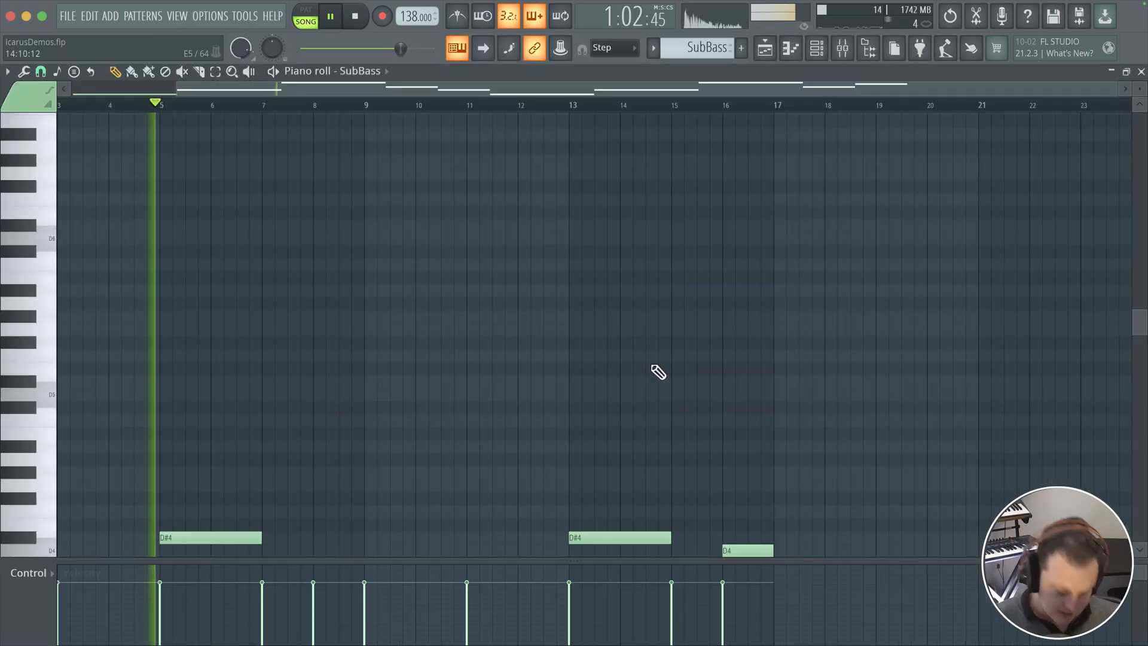
scroll(349, 304, up, 2)
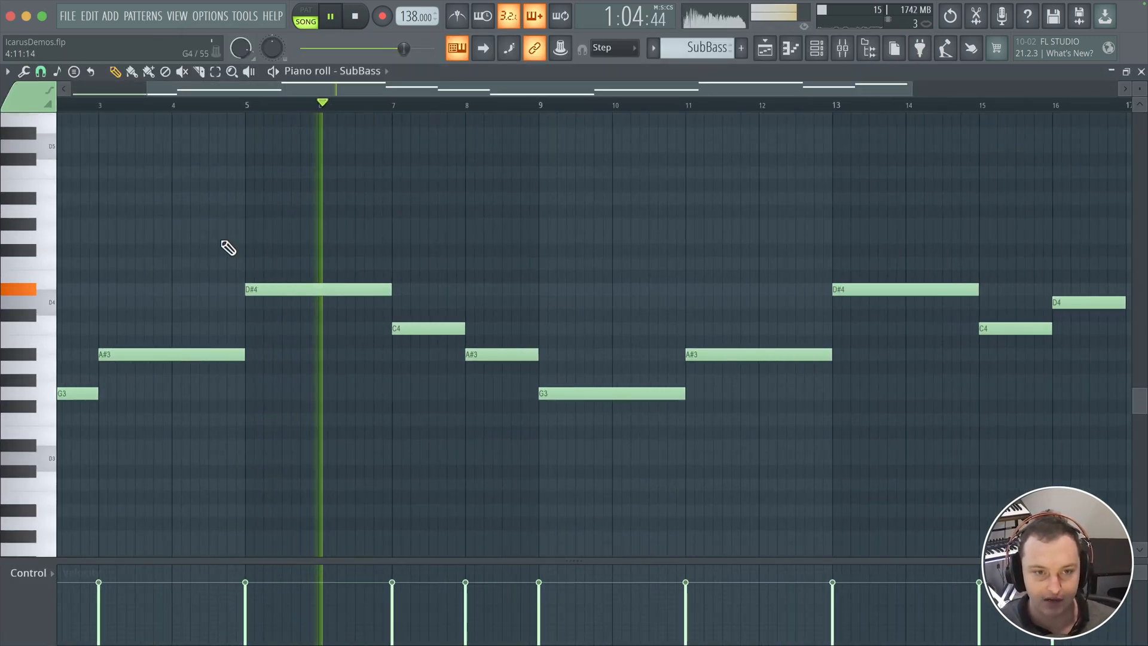
drag(223, 240, 564, 266)
drag(735, 295, 577, 283)
scroll(478, 359, down, 1)
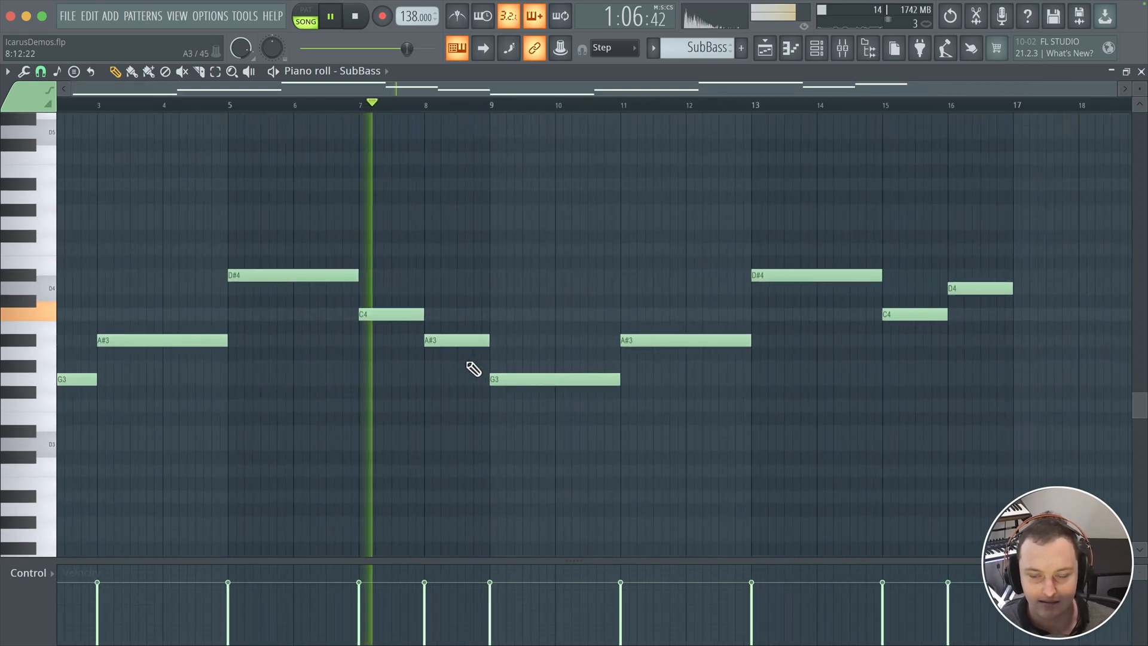
scroll(370, 361, up, 2)
scroll(203, 332, down, 3)
drag(269, 263, 723, 256)
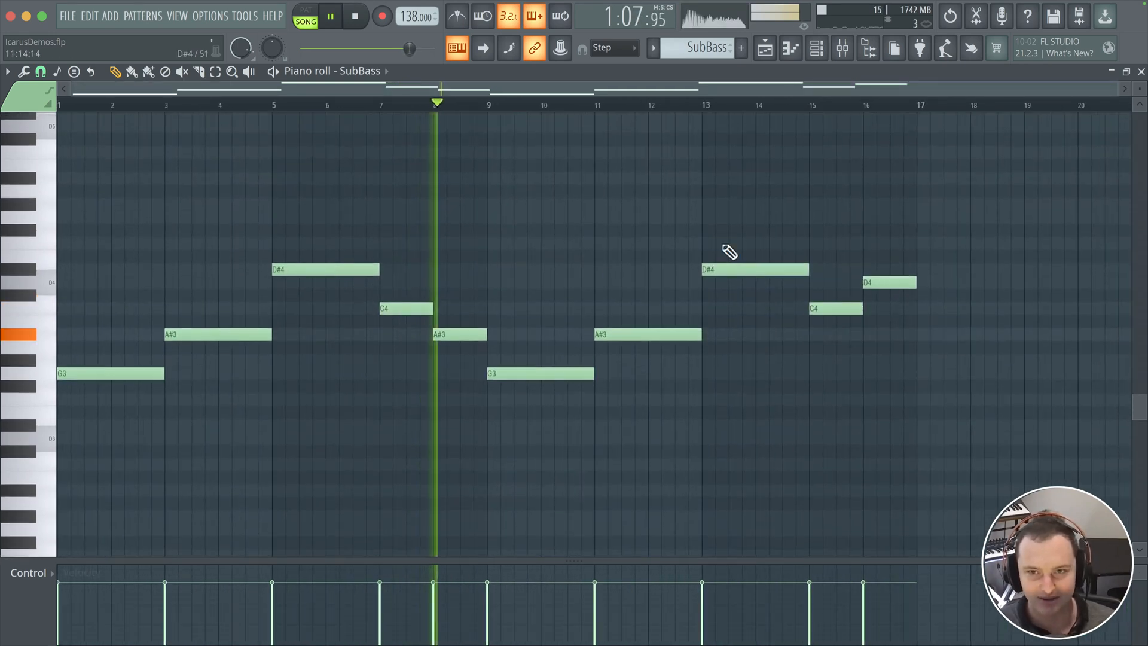
- Return to the playlist and review how the SubBass clip lines up with the Kick and Lead clips
click(844, 56)
click(767, 52)
click(820, 58)
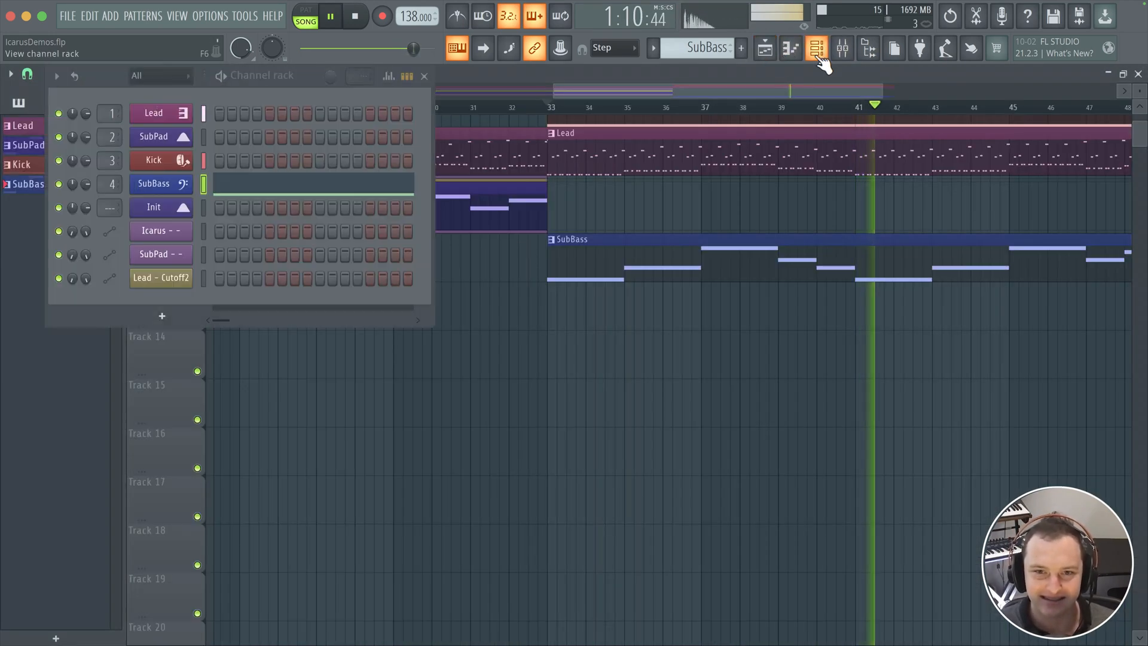
drag(622, 170, 730, 320)
scroll(711, 369, down, 2)
scroll(712, 369, down, 3)
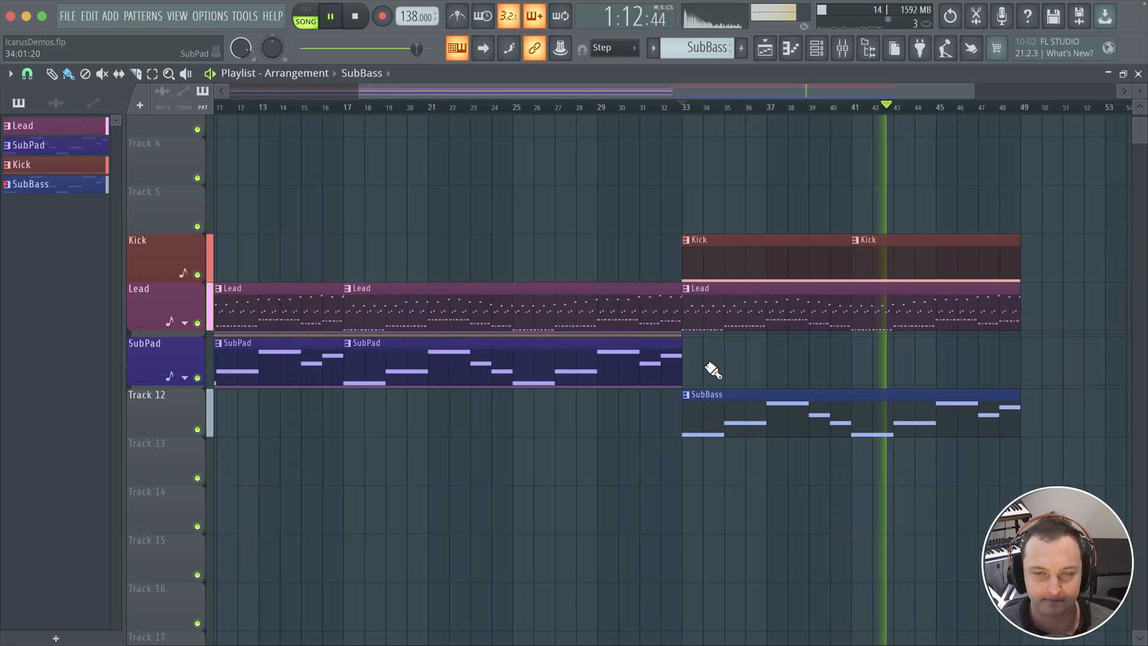
- Bring the mixer back over the playlist and stop playback
click(843, 48)
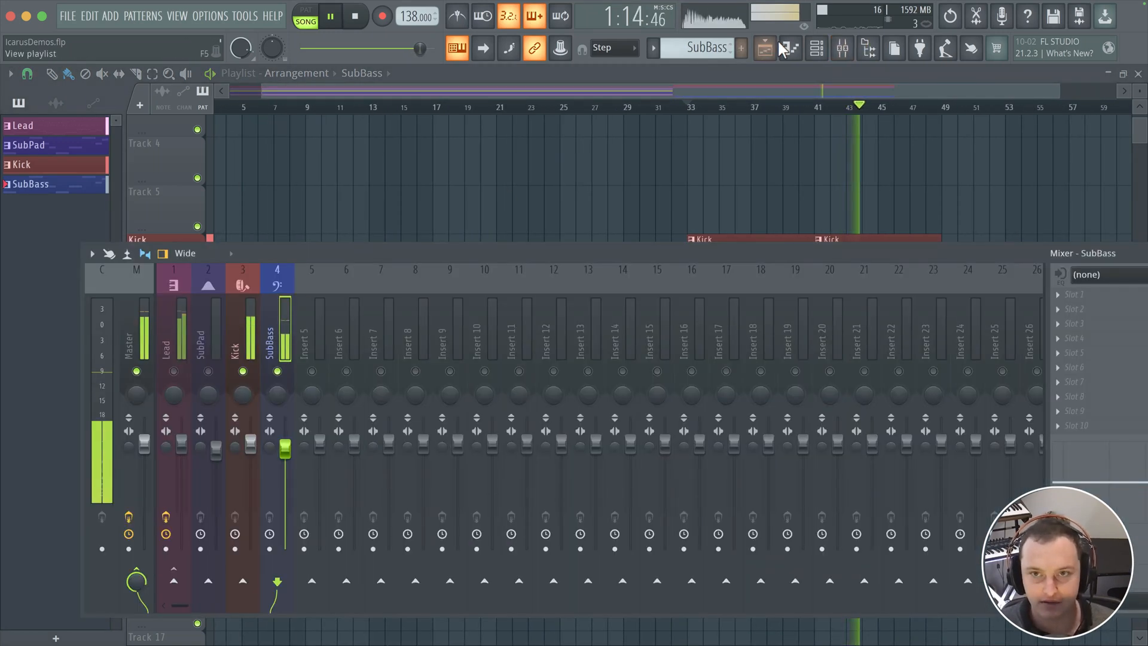
click(817, 49)
click(819, 54)
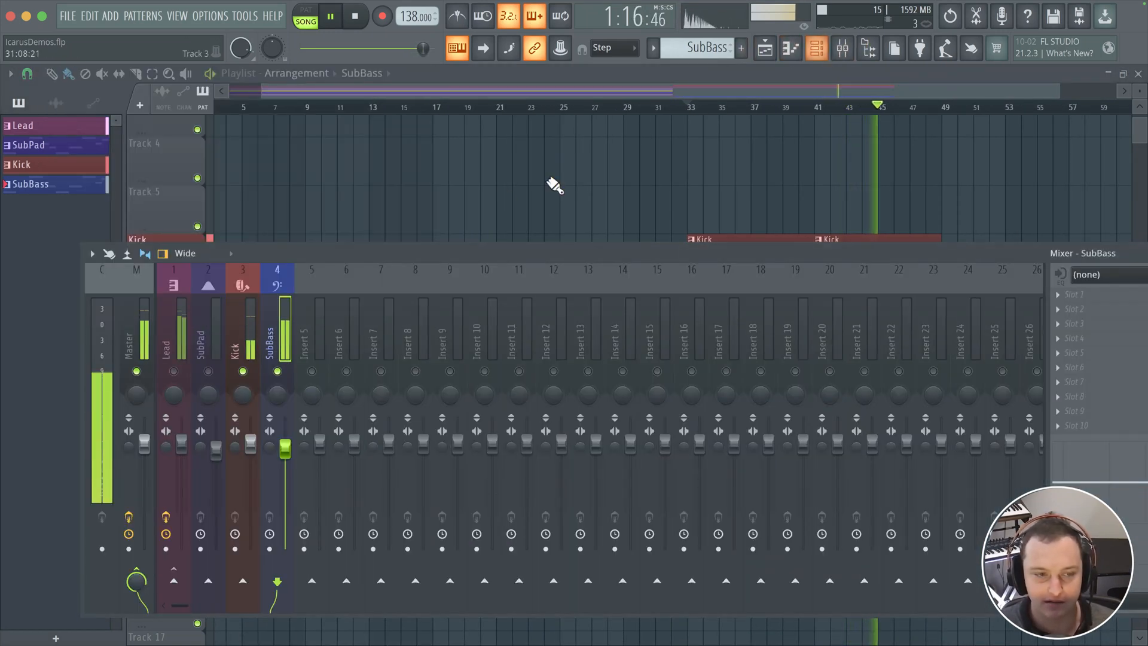
key(space)
- Load Sub Ninja into slot 2 of the mixer's Current track and move its window clear of the used tracks
click(129, 332)
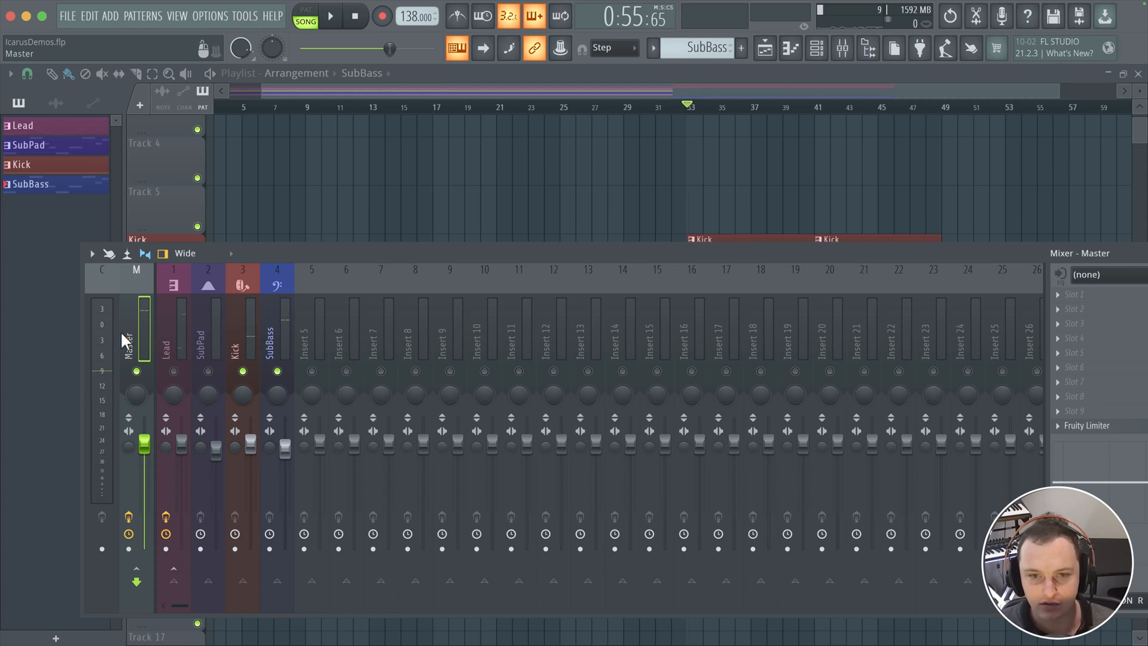
click(113, 329)
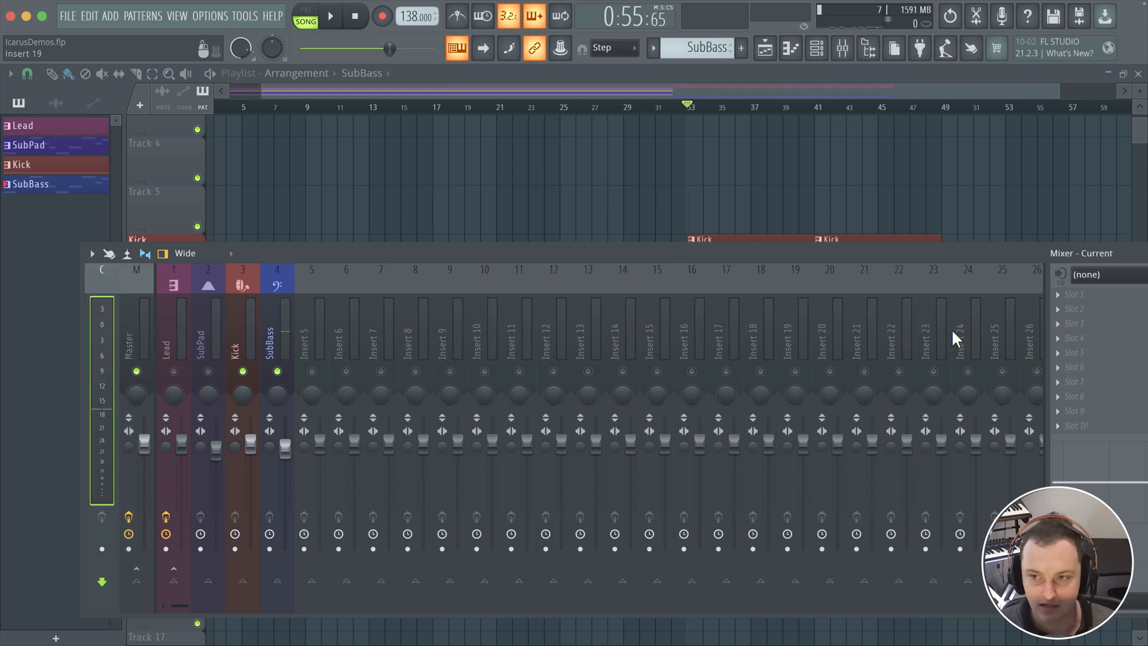
click(1097, 311)
click(359, 23)
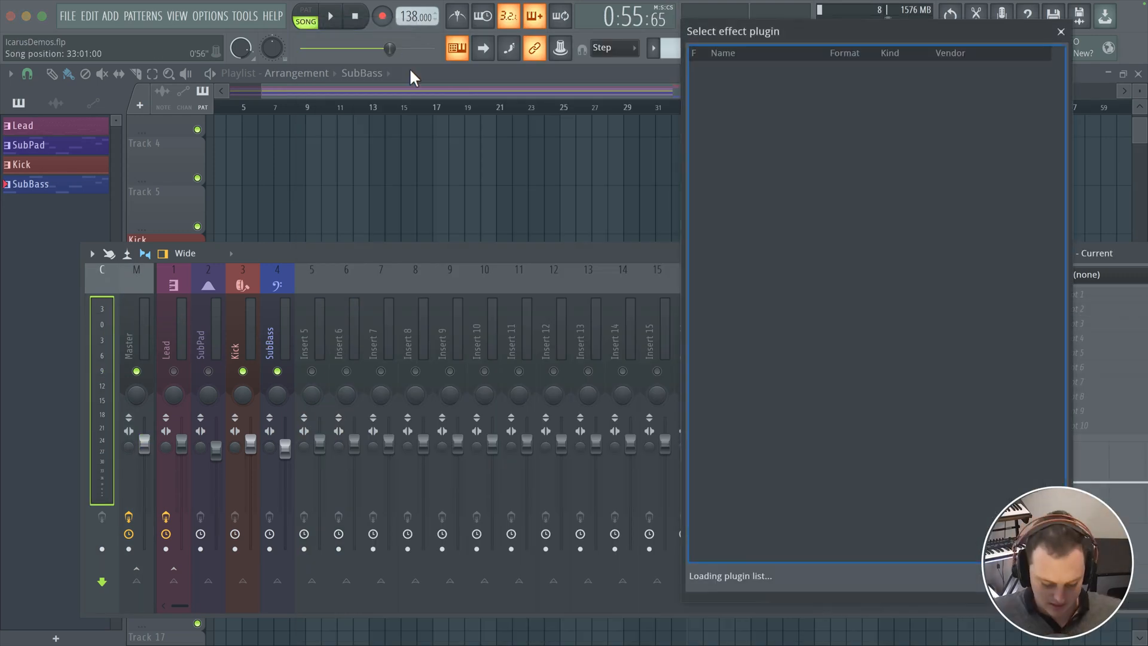
text(sub)
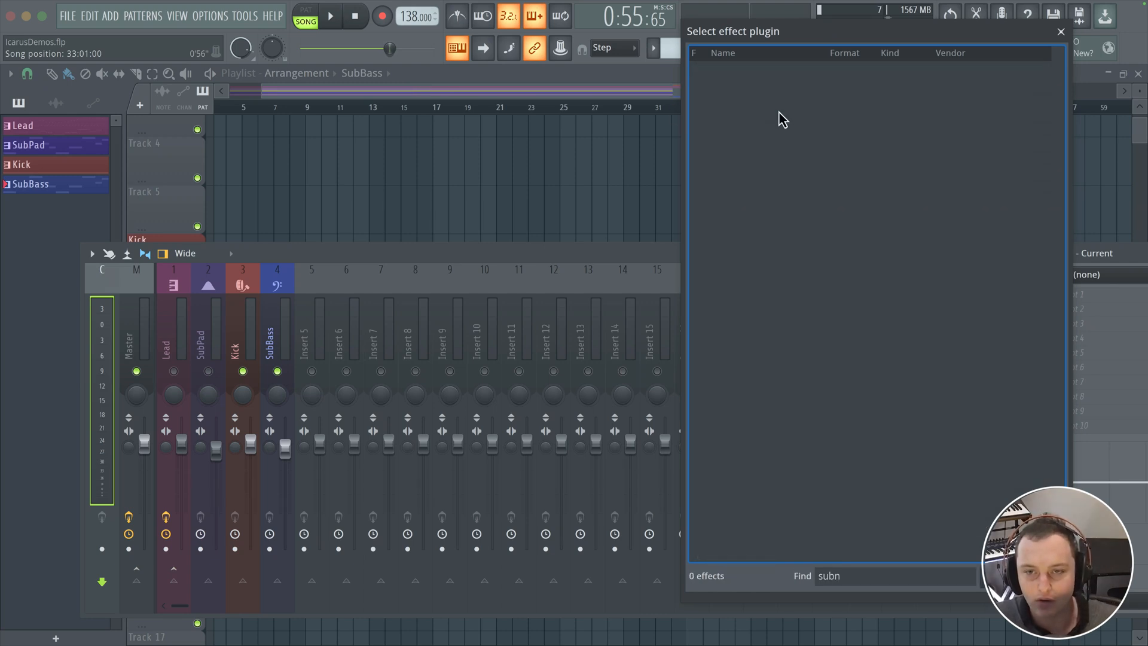
double_click(760, 98)
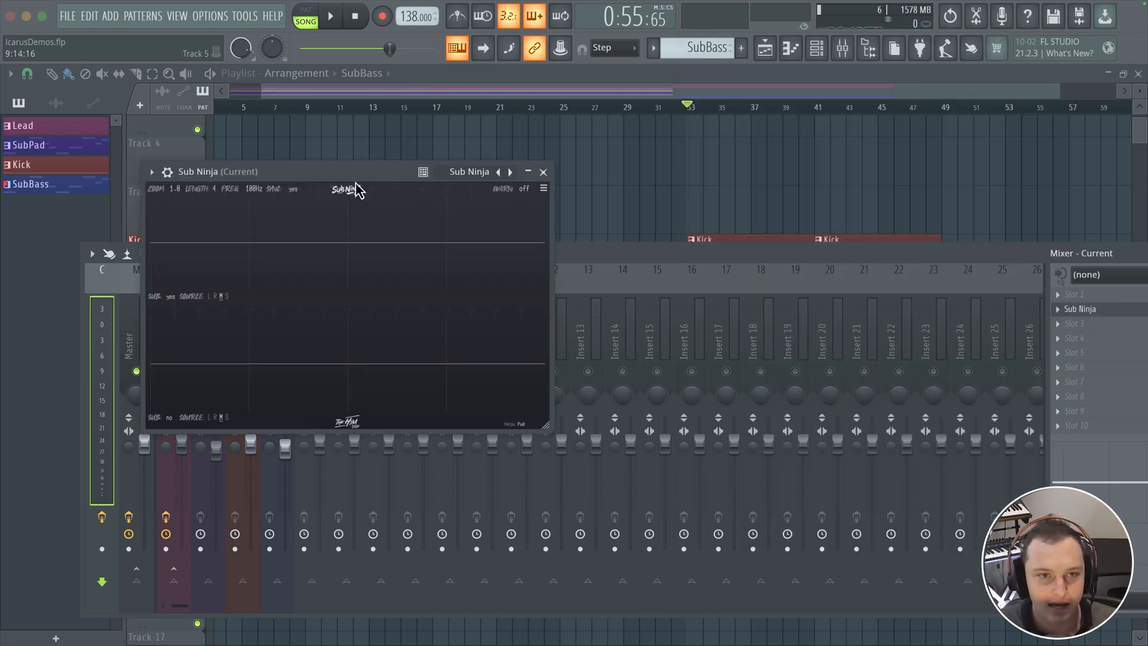
drag(353, 186, 589, 107)
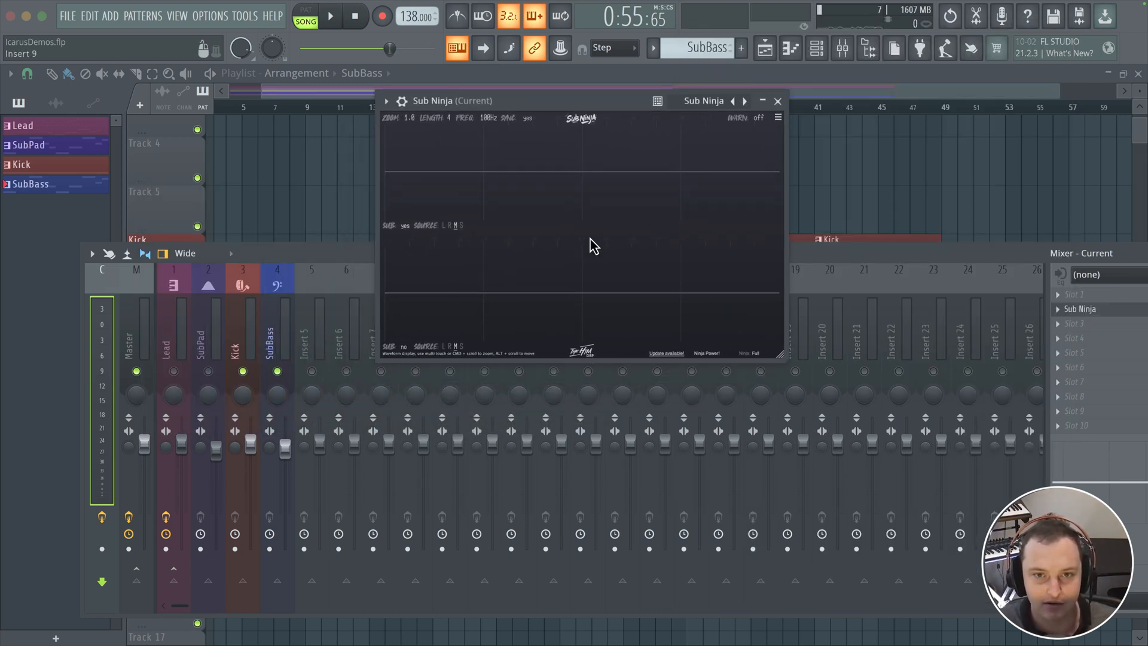
- Play the song to capture its waveforms in Sub Ninja, and select the Kick mixer track
key(space)
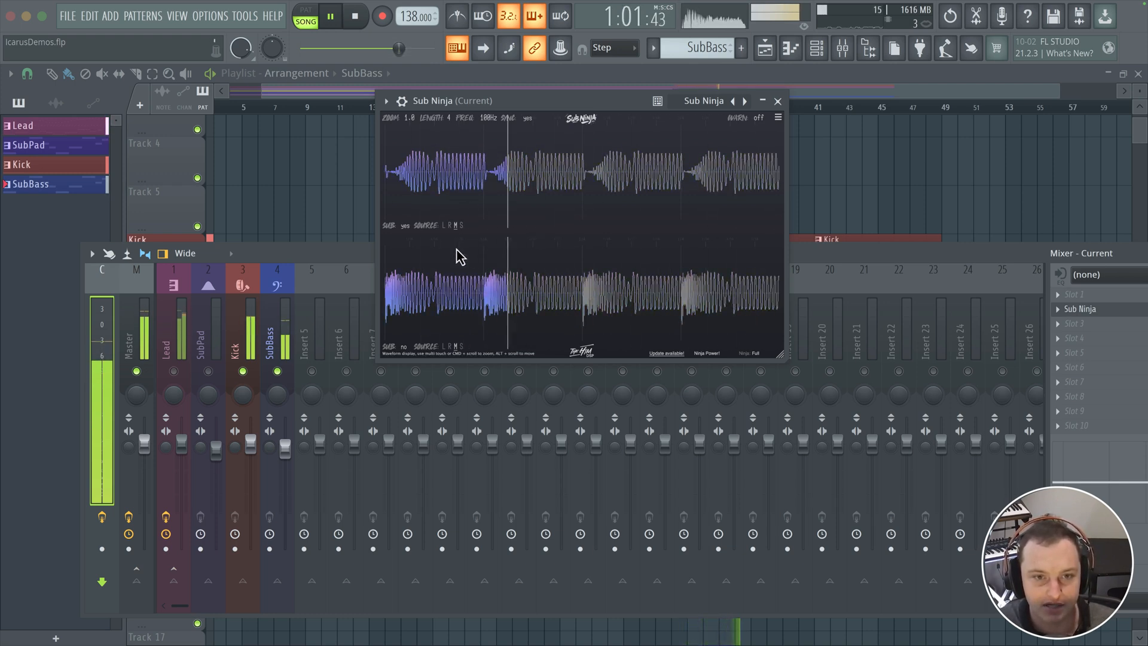
key(space)
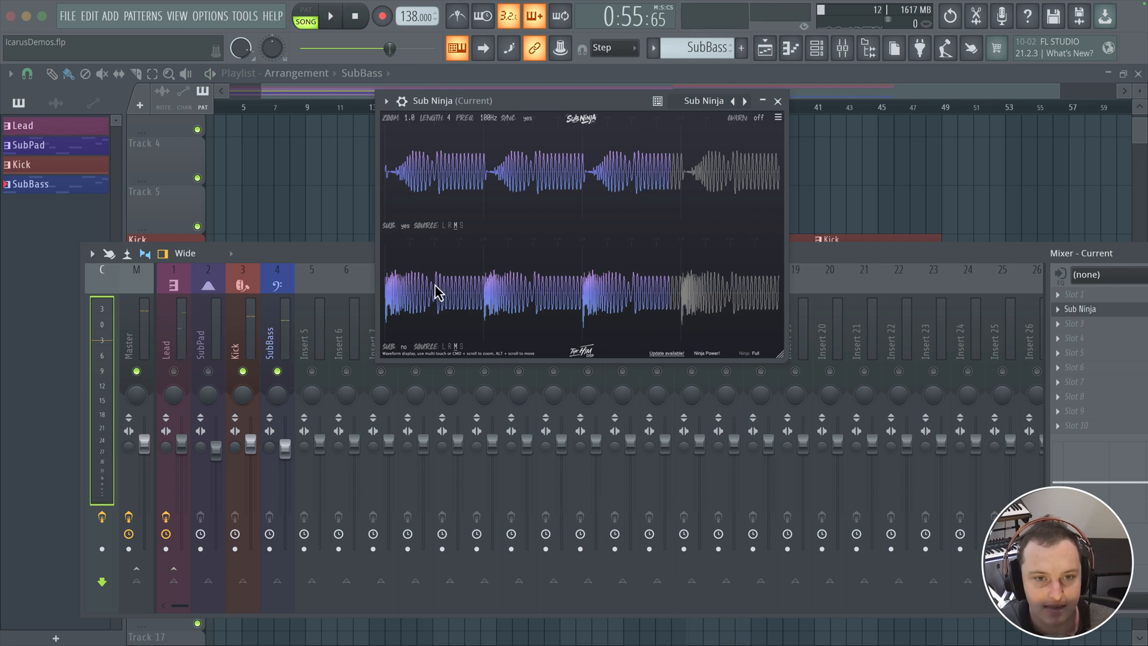
click(231, 347)
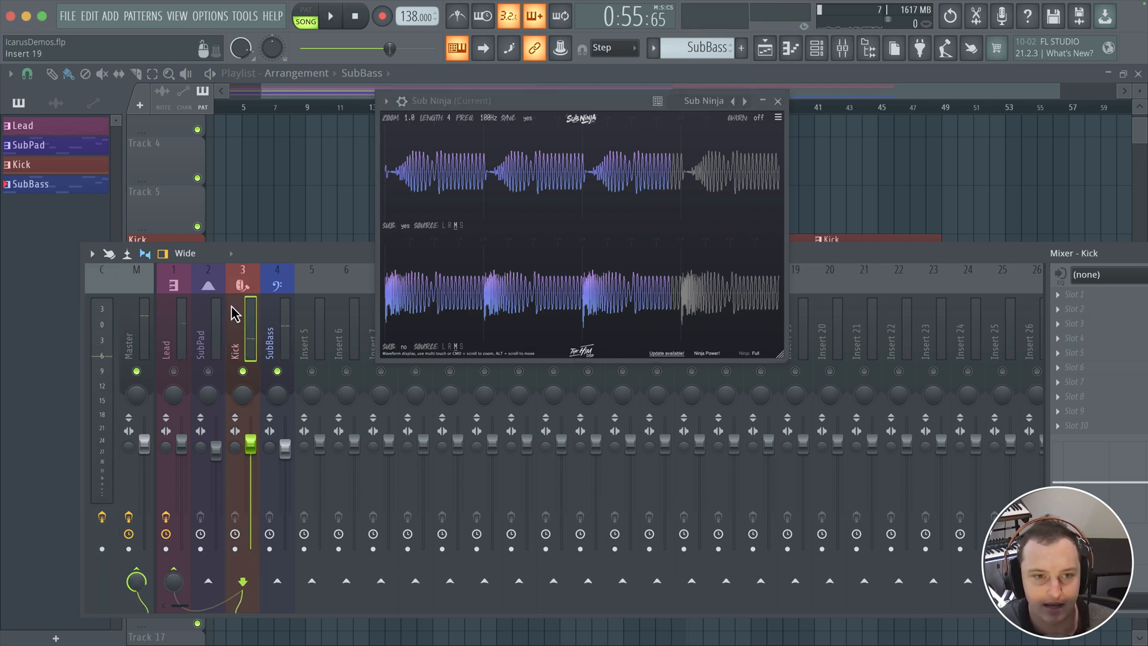
- Open the Kick channel's Icarus drum sequencer, start song playback, and uncover the mixer's Current track beside Sub Ninja
click(817, 48)
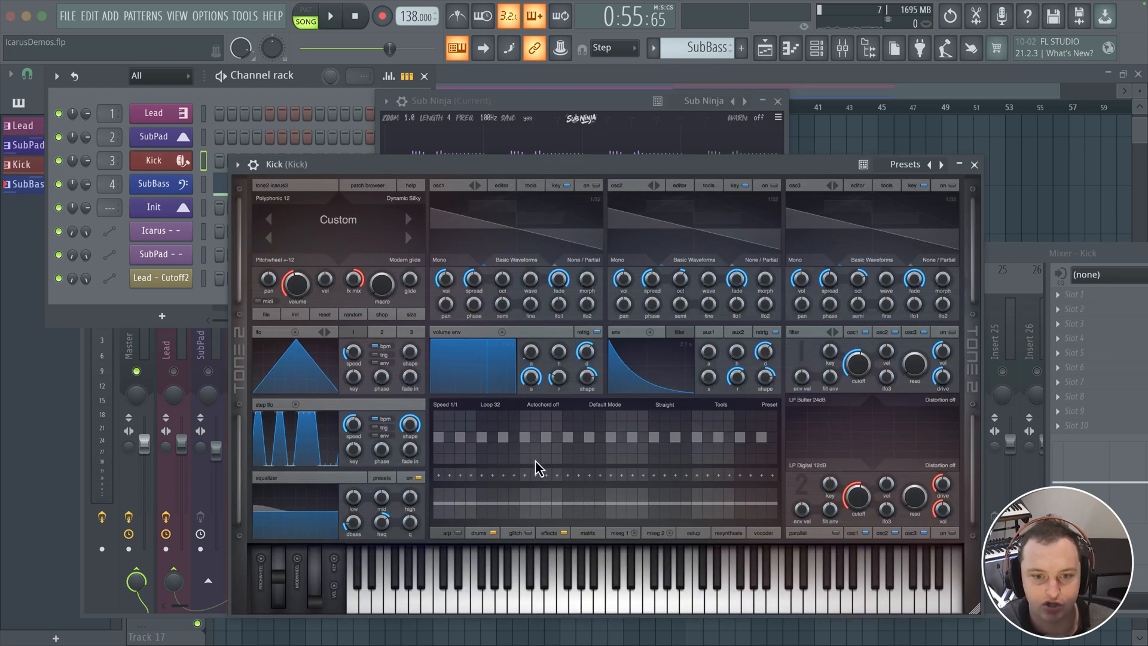
click(479, 532)
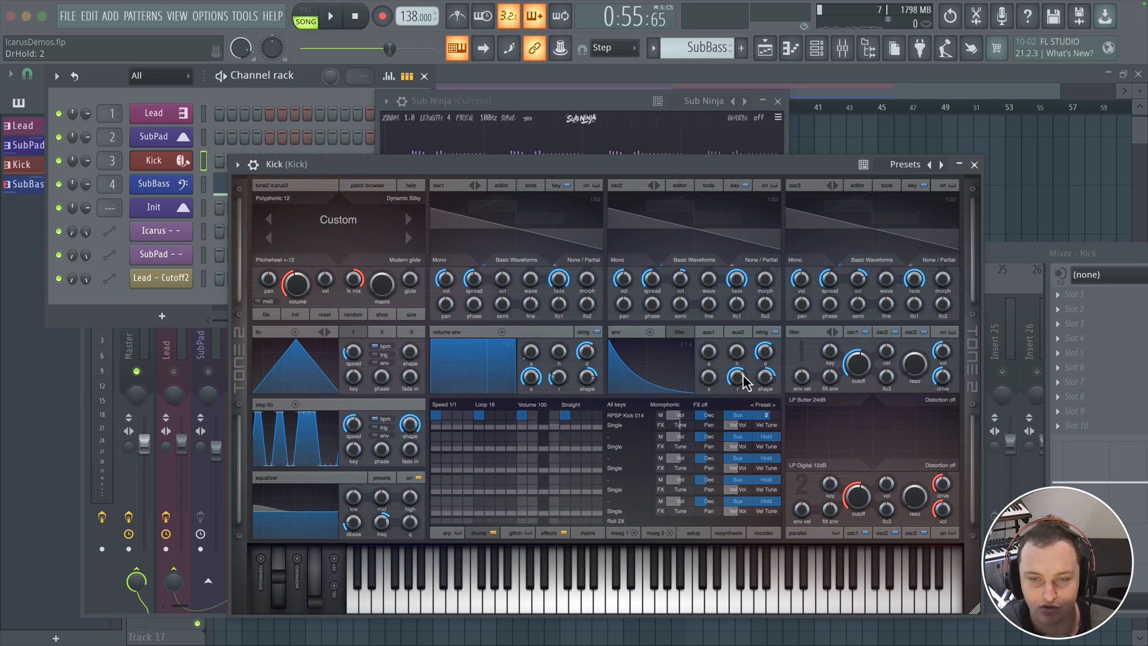
key(space)
drag(655, 173, 769, 329)
click(106, 355)
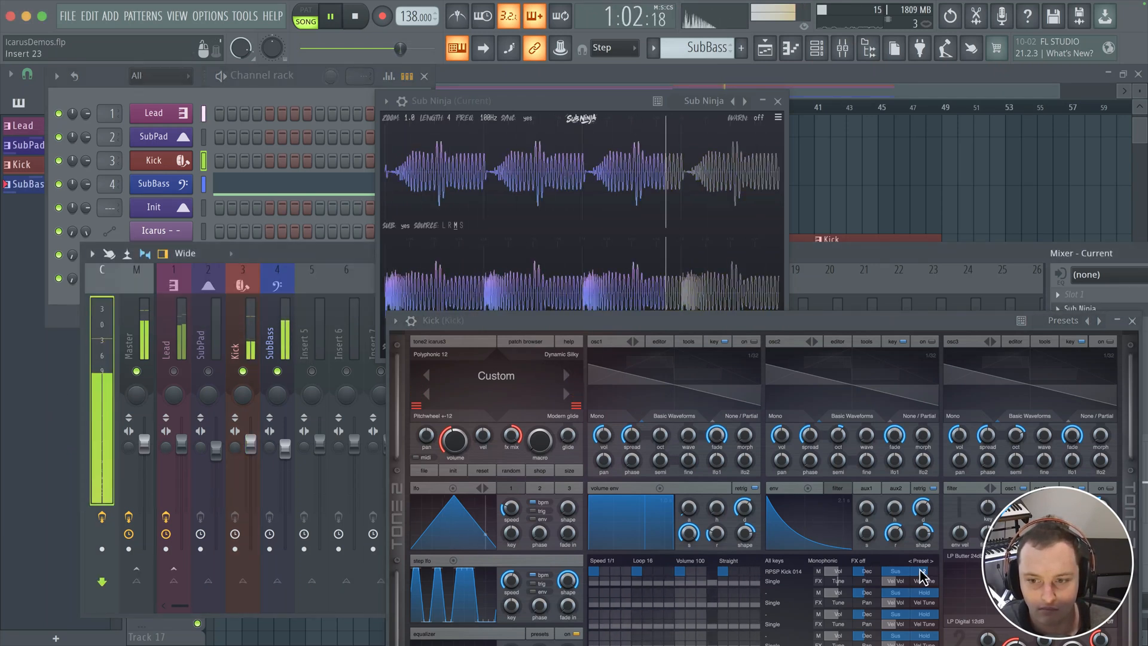
- Adjust the RPSP Kick 014 drum's sustain to 52, release to 2 and hold to 1.5
click(896, 571)
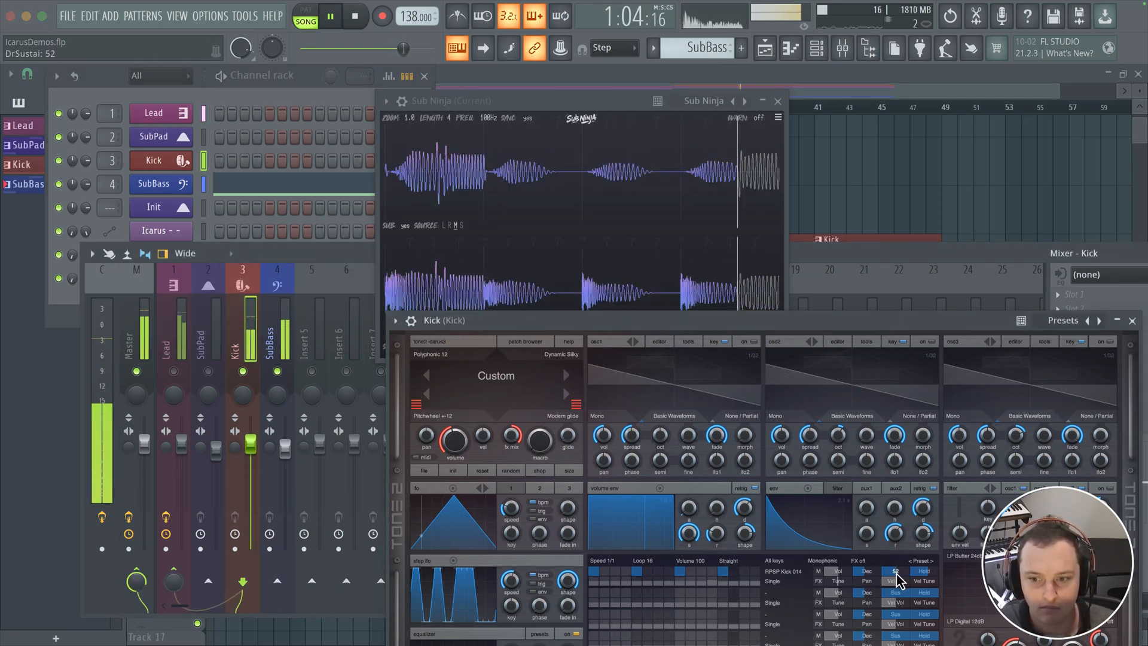
click(869, 571)
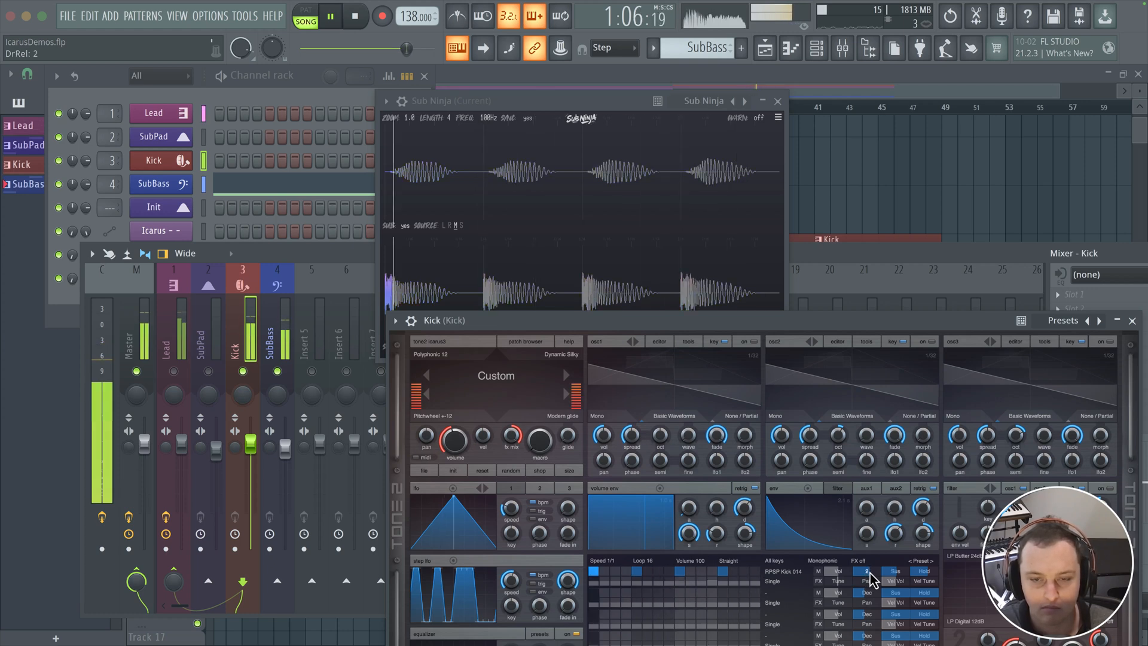
click(924, 572)
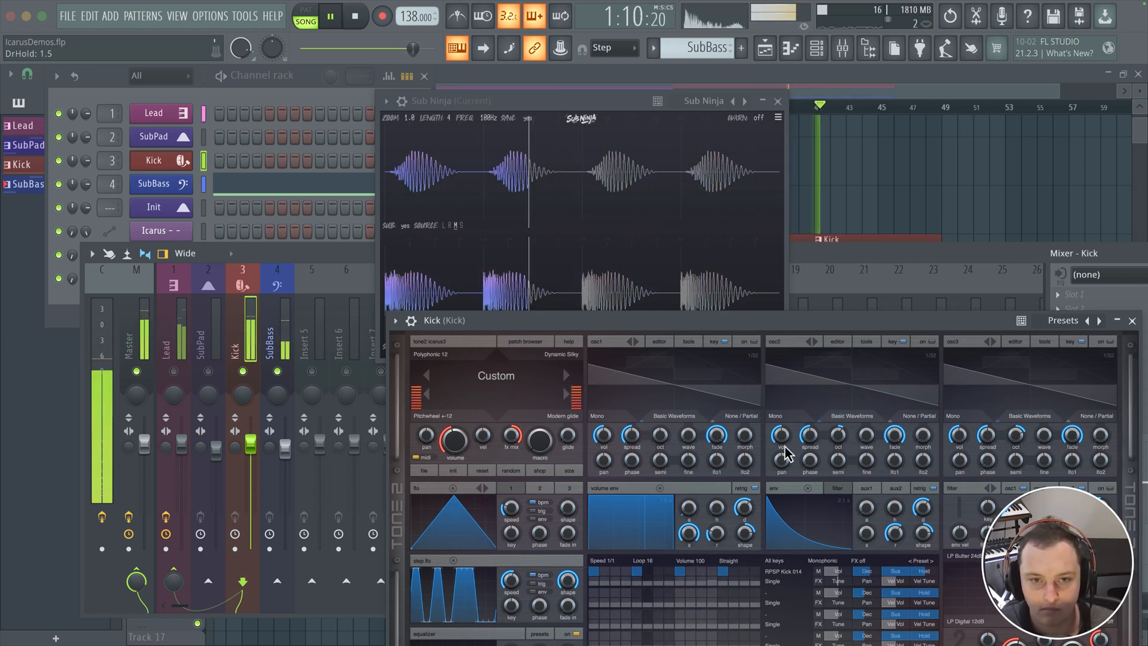
- Arrange the Sub Ninja and Kick windows so the waveforms and used mixer tracks stay visible, and select the Master track
drag(743, 325, 269, 154)
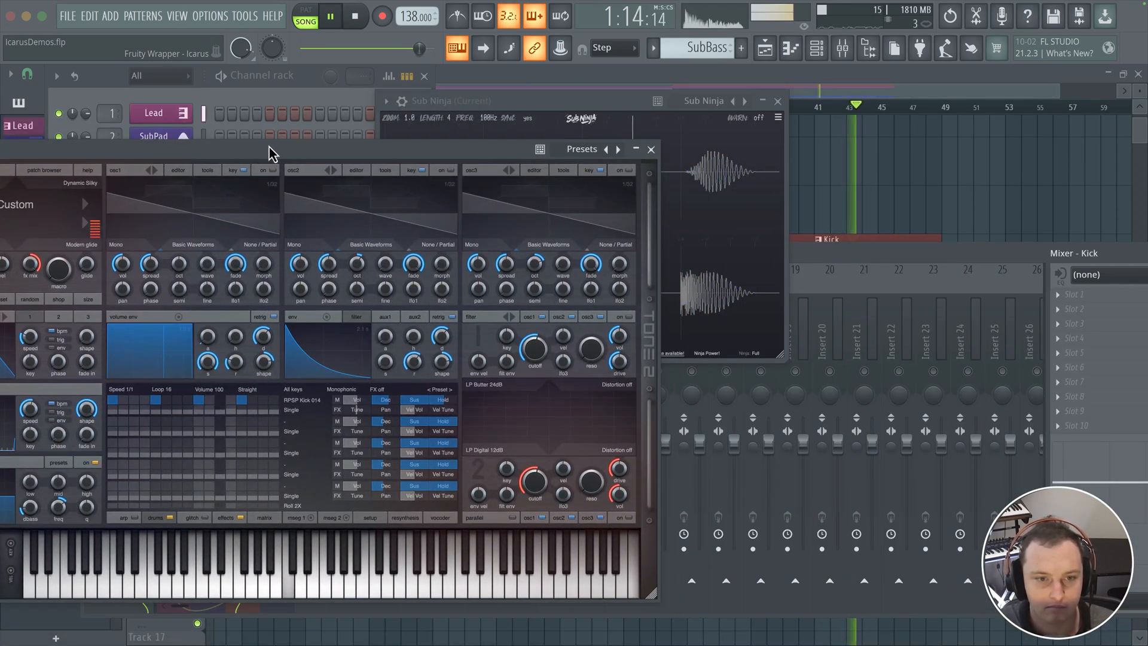
drag(606, 98, 816, 74)
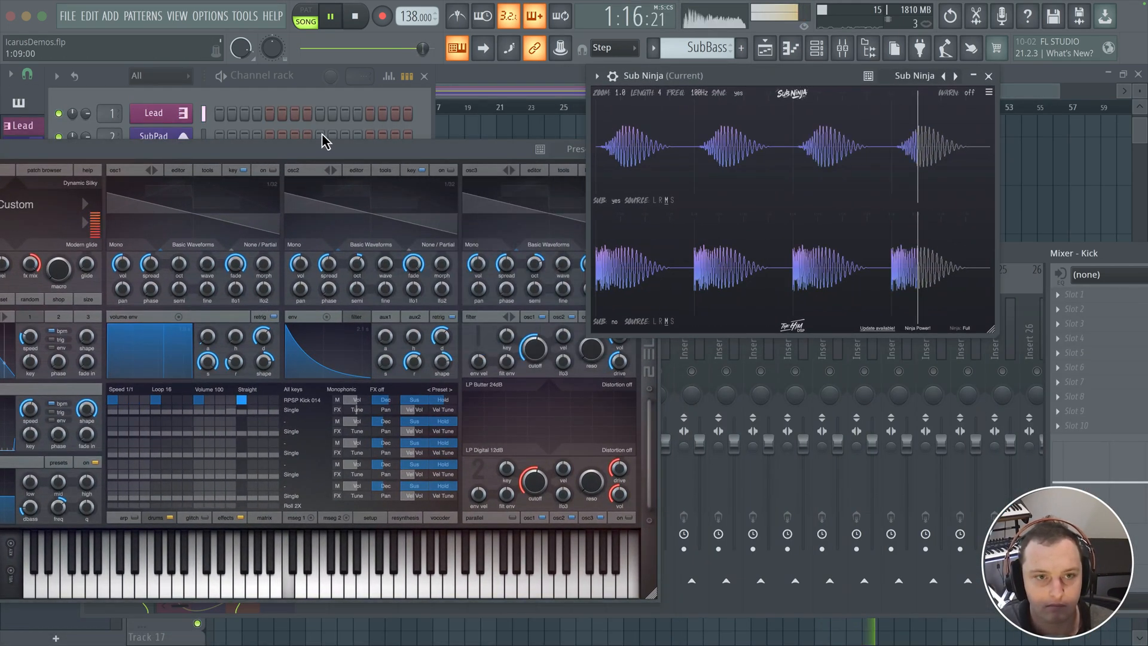
drag(322, 141, 438, 353)
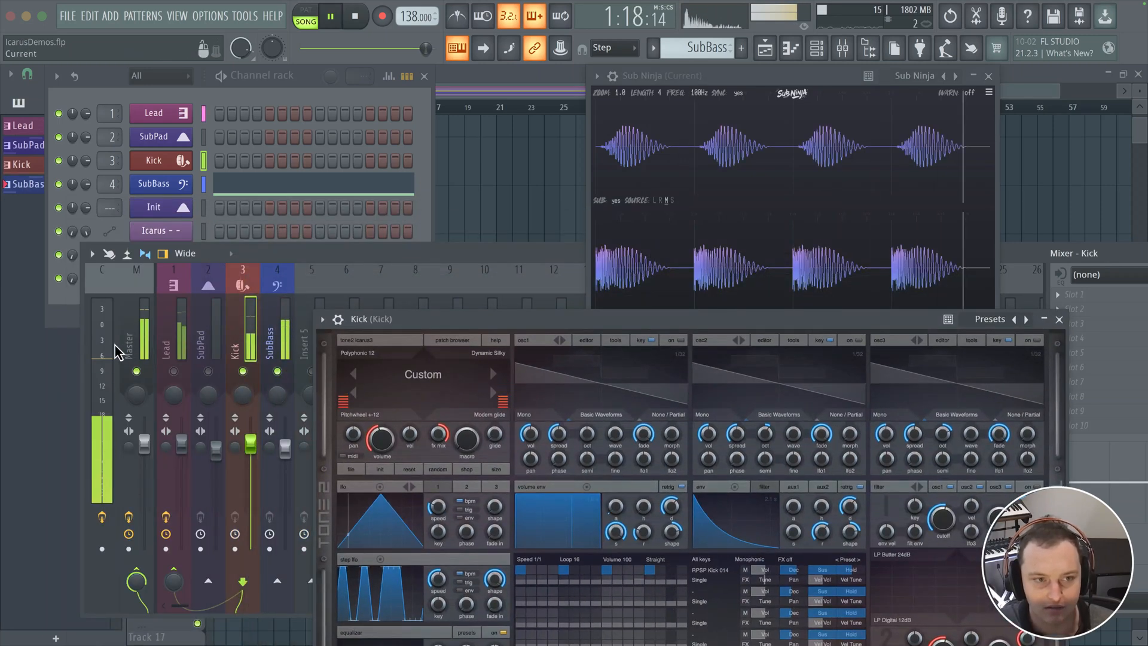
click(133, 347)
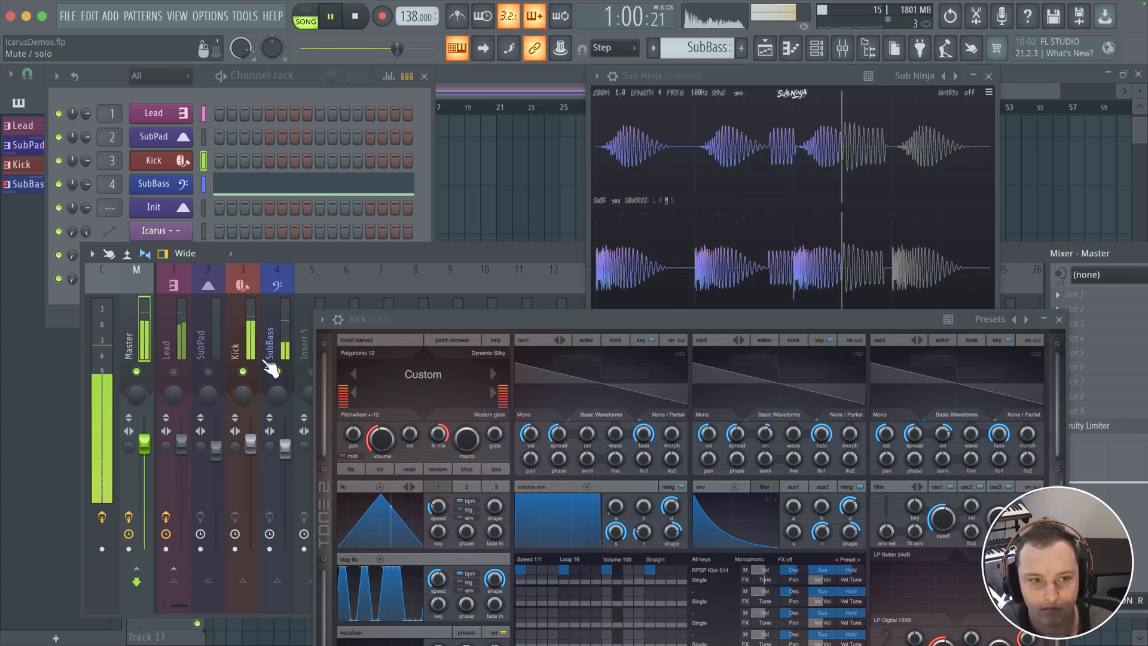
- Rework the kick drum's hold and set its release to 3/4, checking the waveform on the mixer's Current track
click(851, 575)
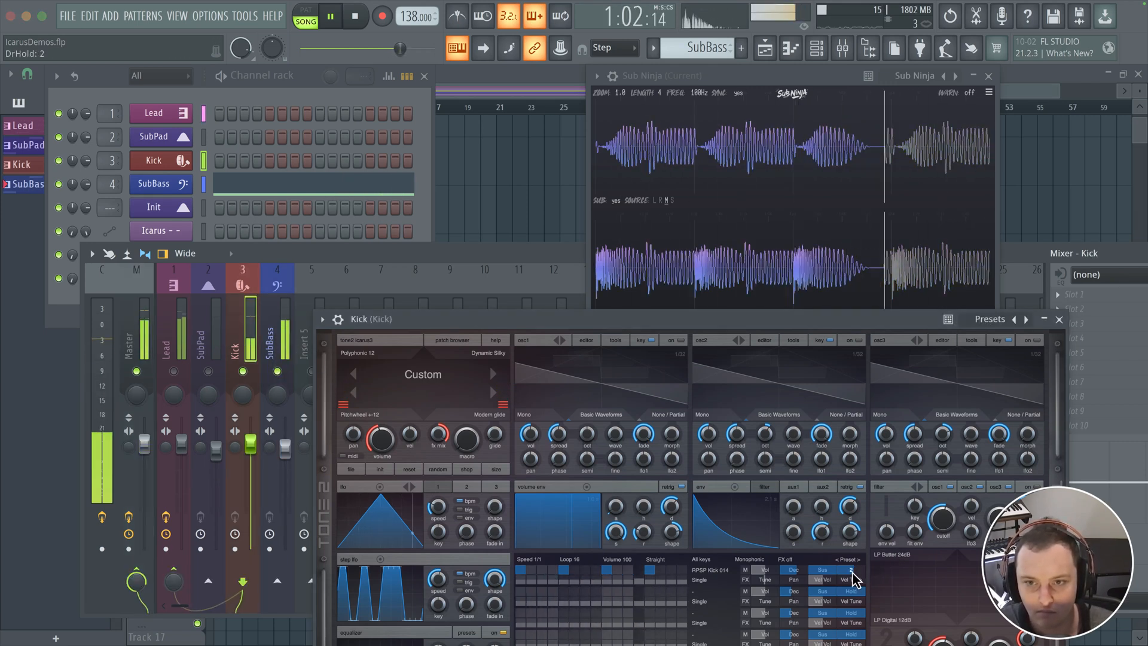
drag(849, 571, 851, 572)
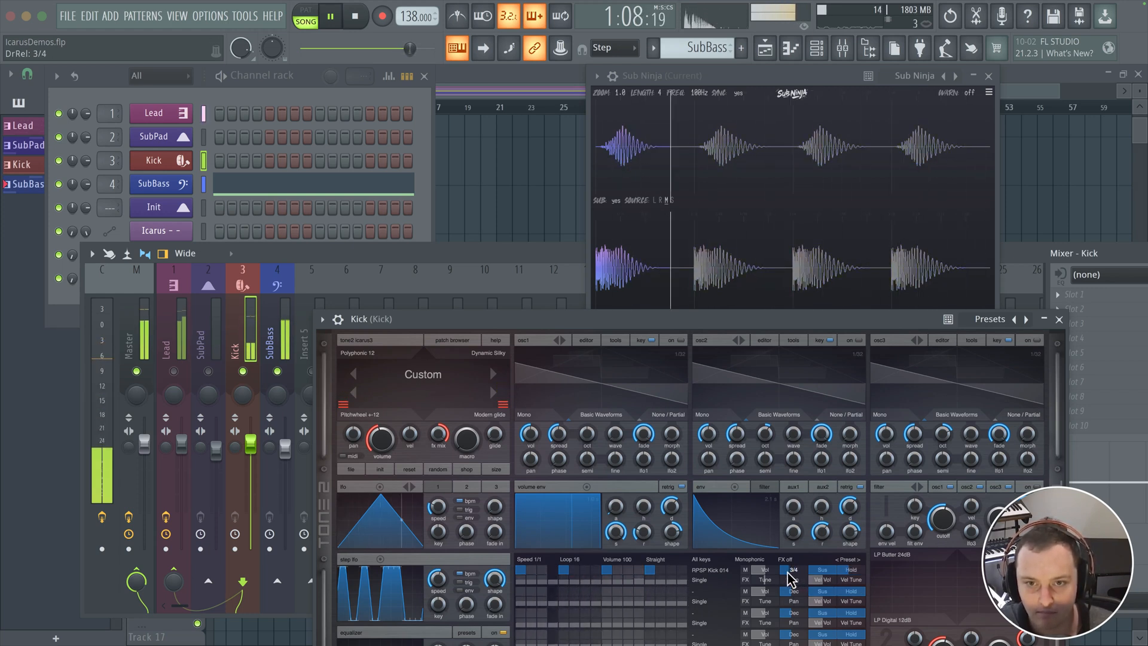
drag(779, 573, 852, 571)
click(849, 571)
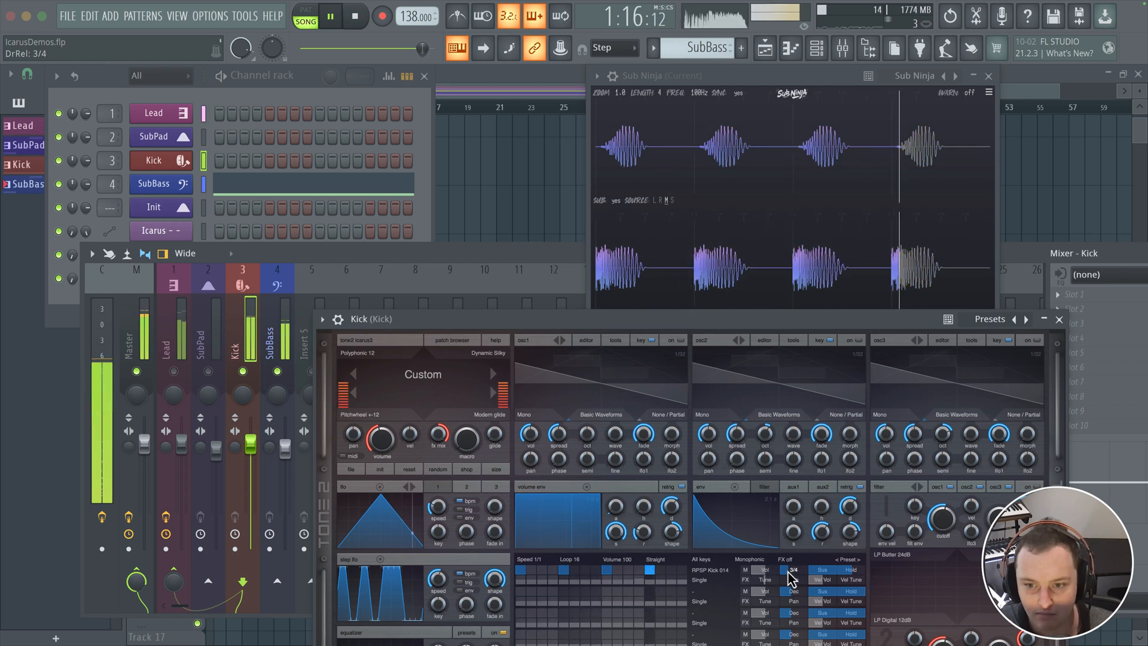
click(109, 340)
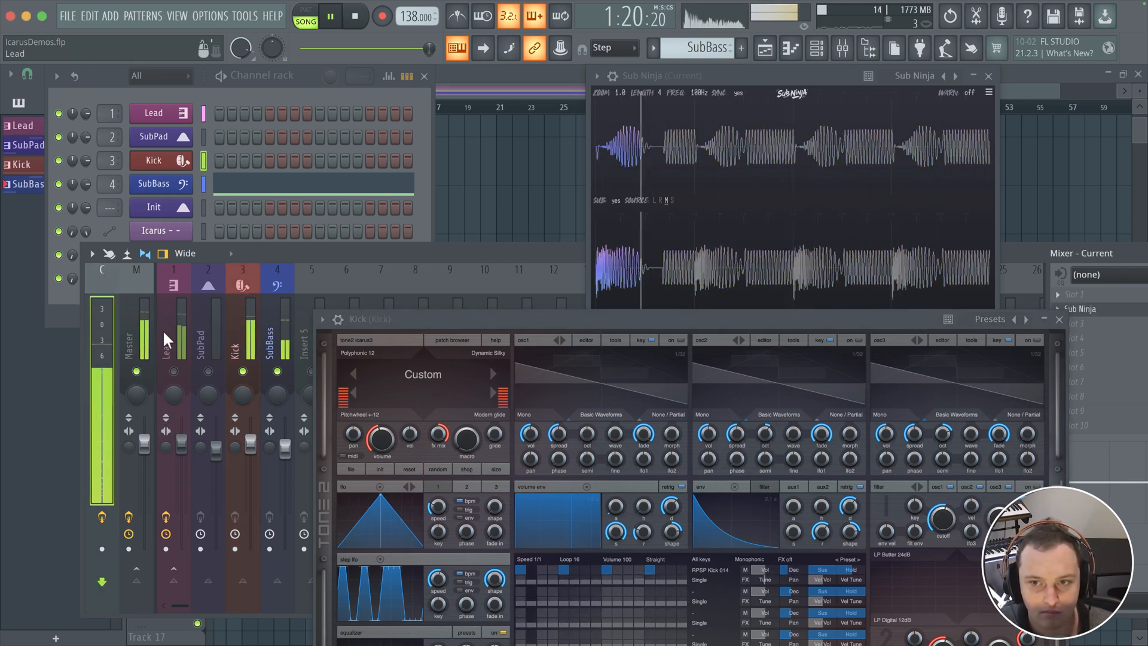
- Try a longer hold on the kick drum with releases of 1/2 and 0, comparing against the Master track in Sub Ninja
click(851, 571)
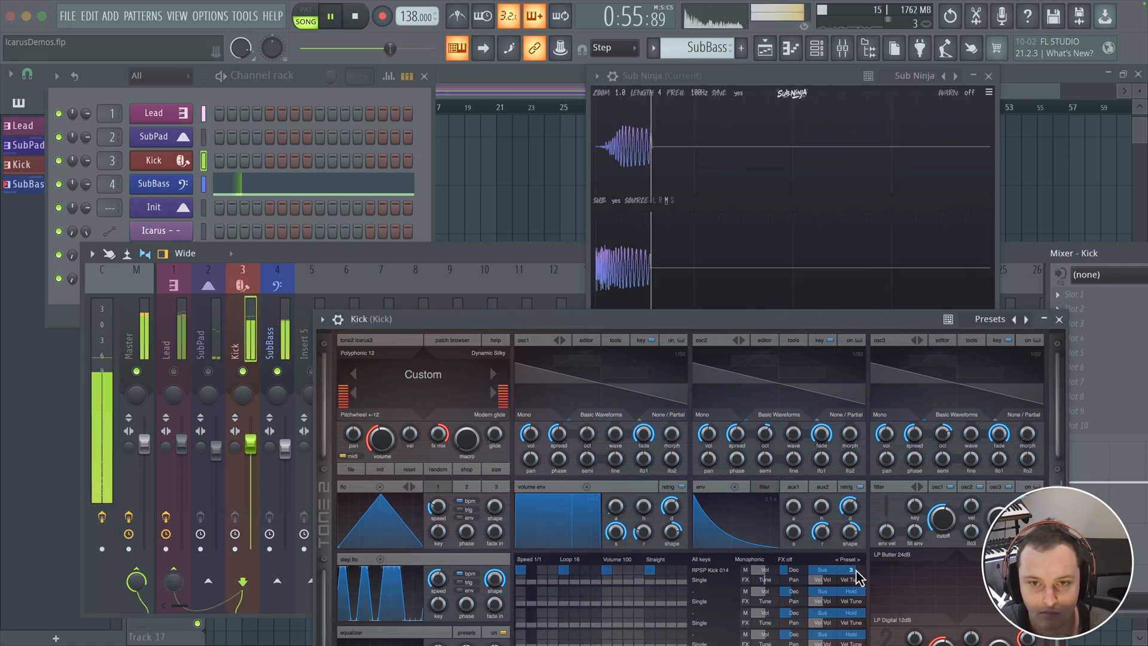
click(133, 335)
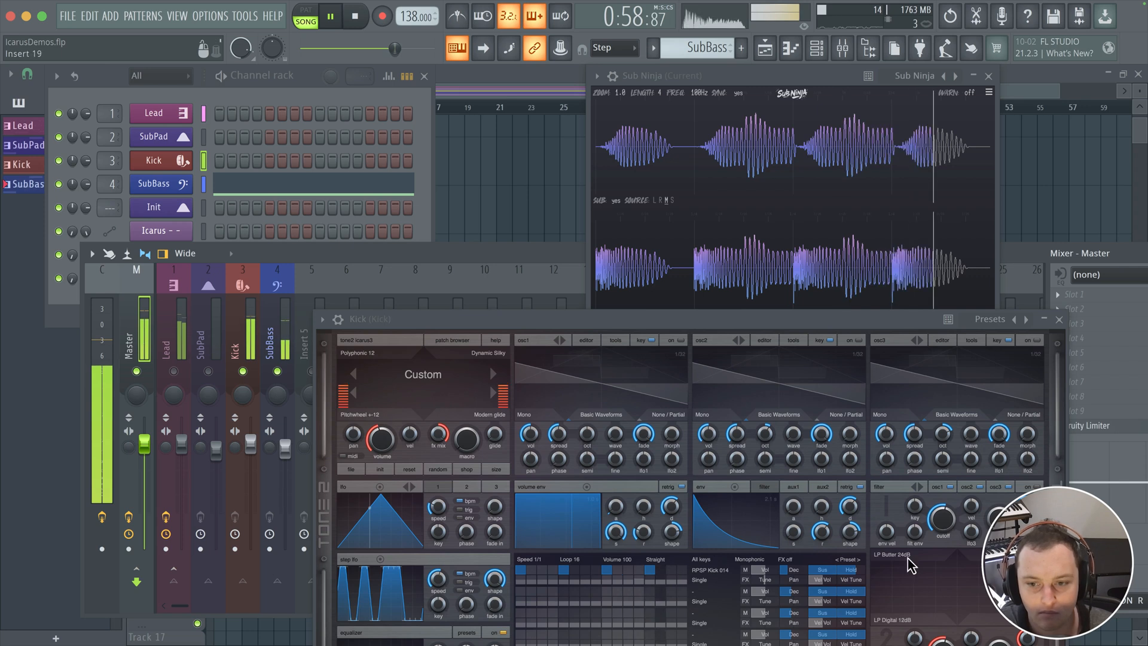
click(792, 571)
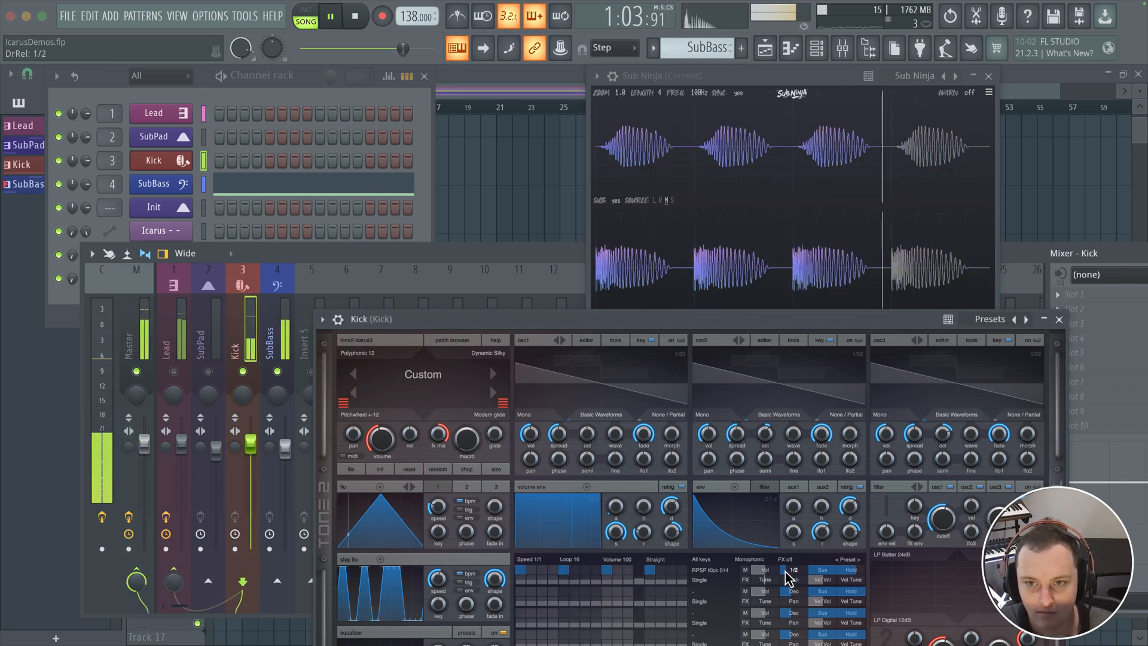
click(790, 571)
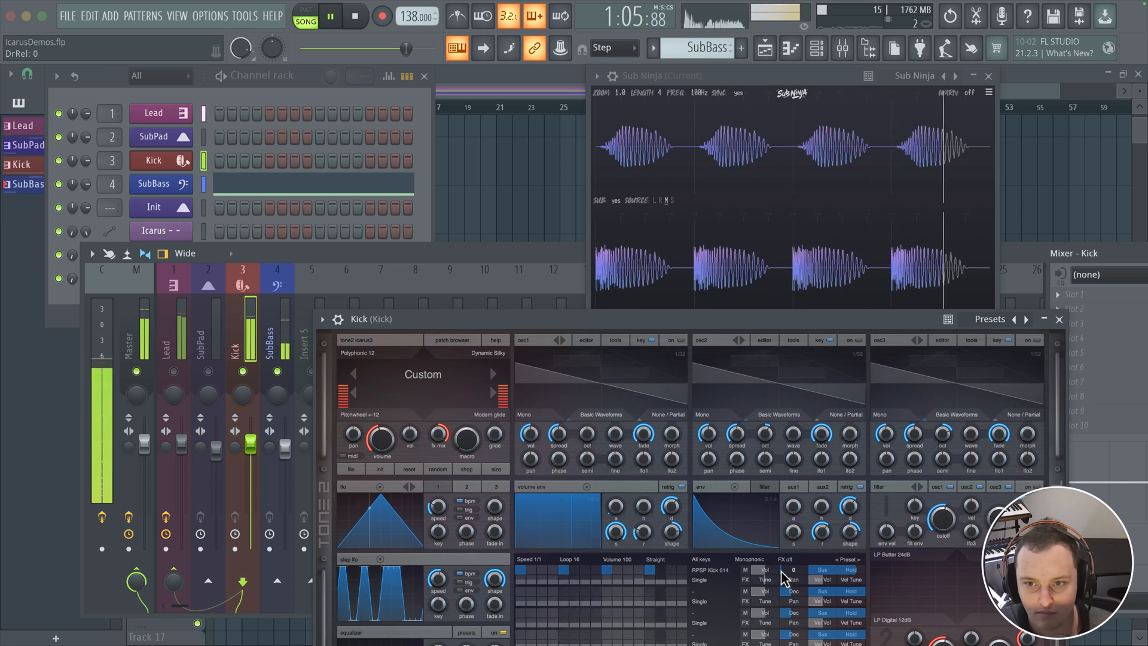
click(782, 572)
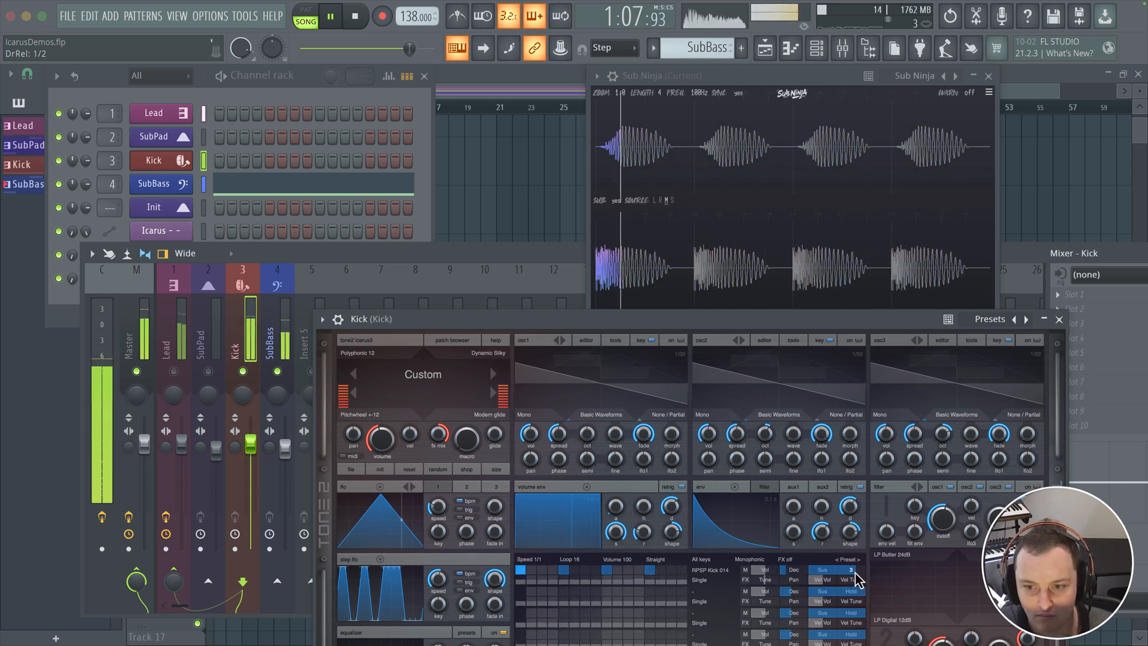
- Set the kick drum's hold to 2 and its release to 0, comparing the shape against the Master track
drag(857, 572, 853, 572)
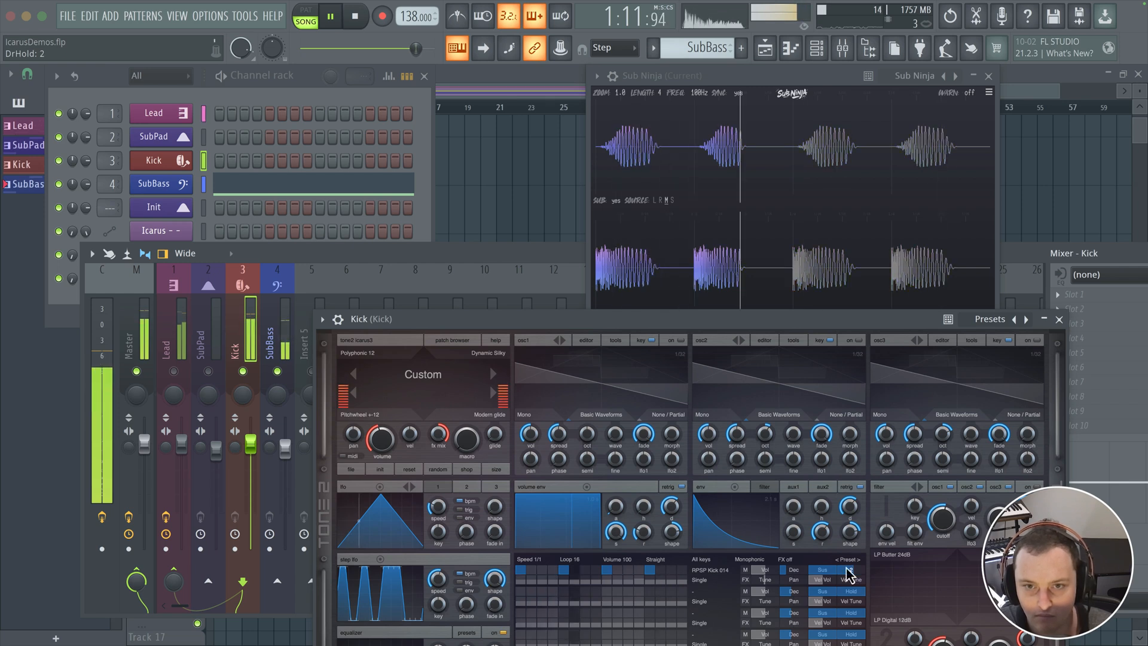
click(142, 352)
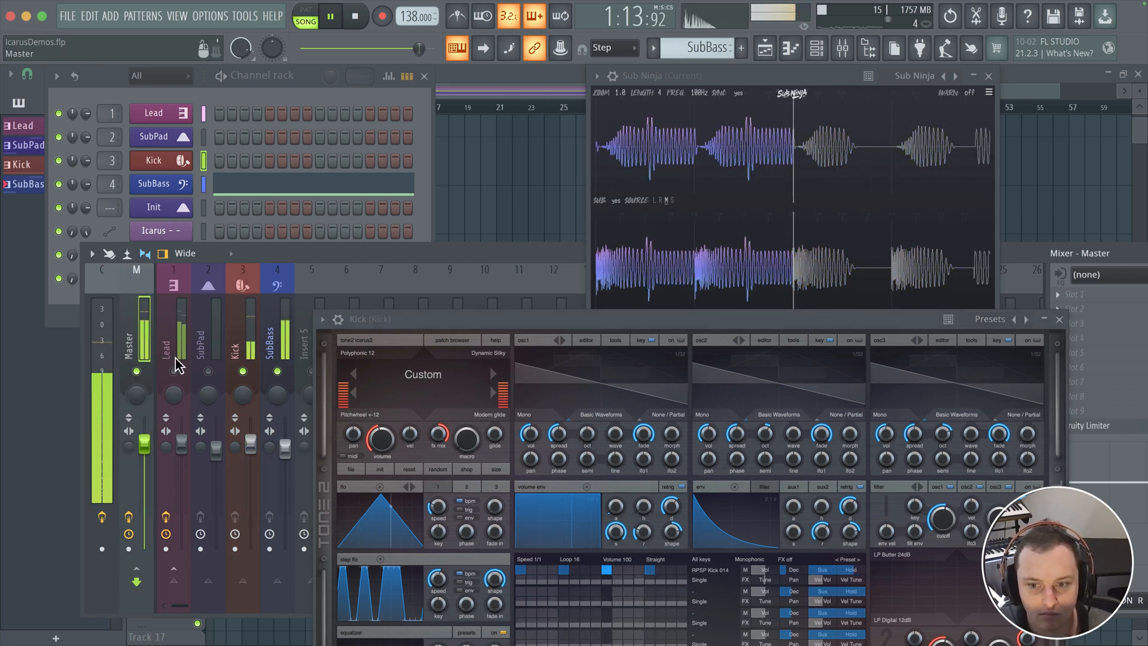
drag(787, 570, 781, 570)
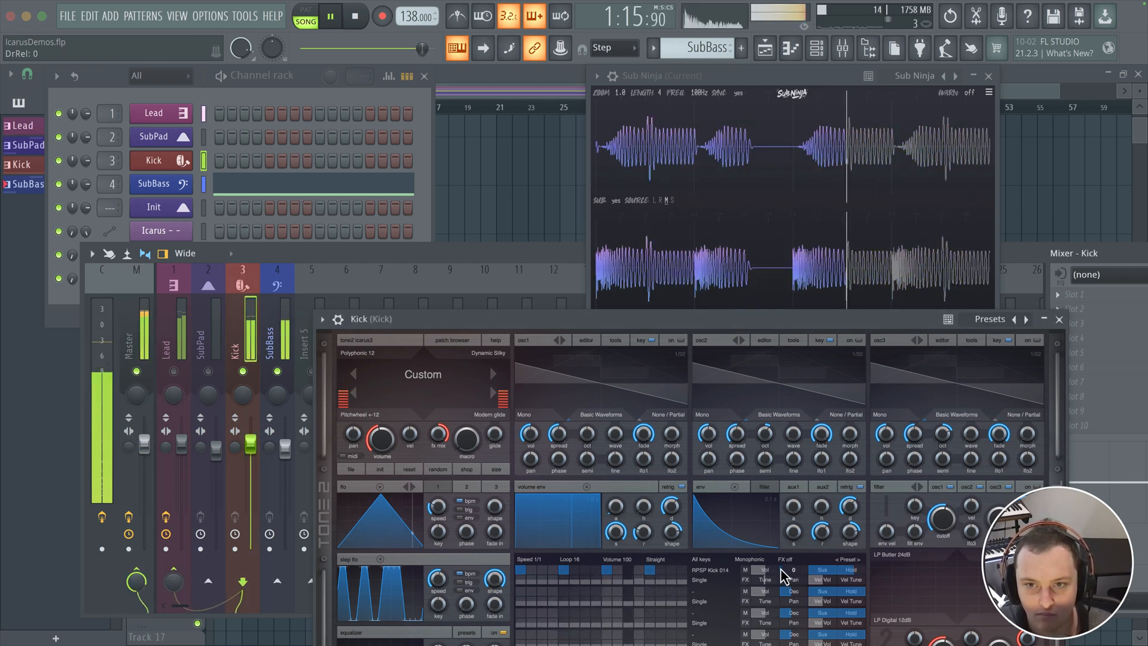
click(130, 342)
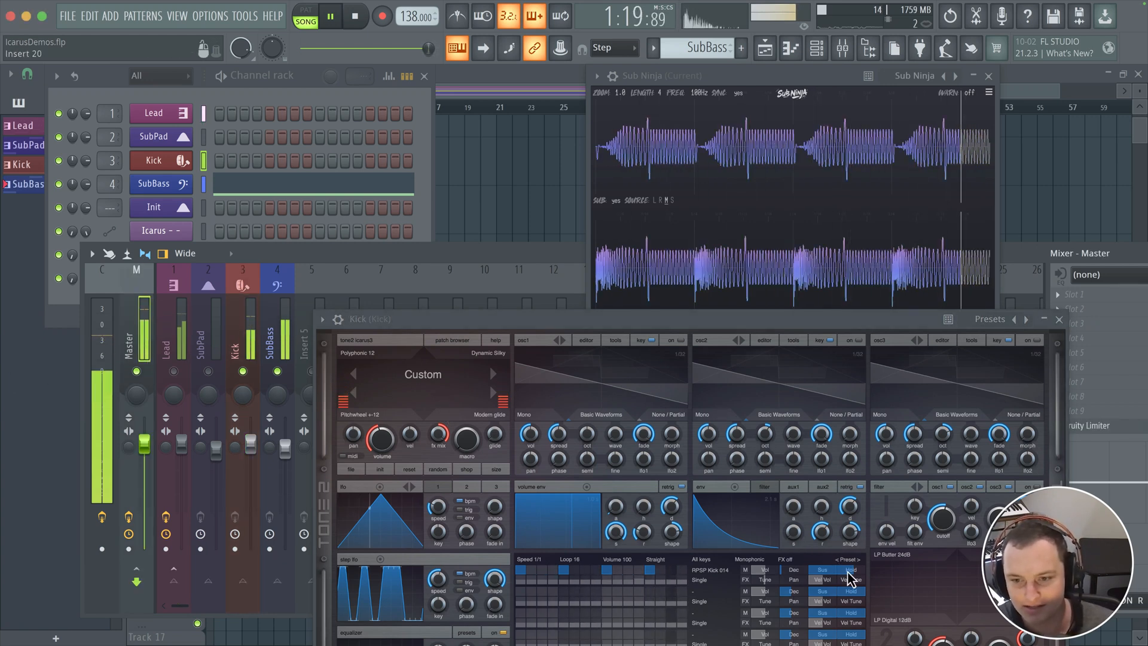
- Lengthen the kick drum's release to around 3/4, alternating with the Master track to check how it meets the sub
click(792, 571)
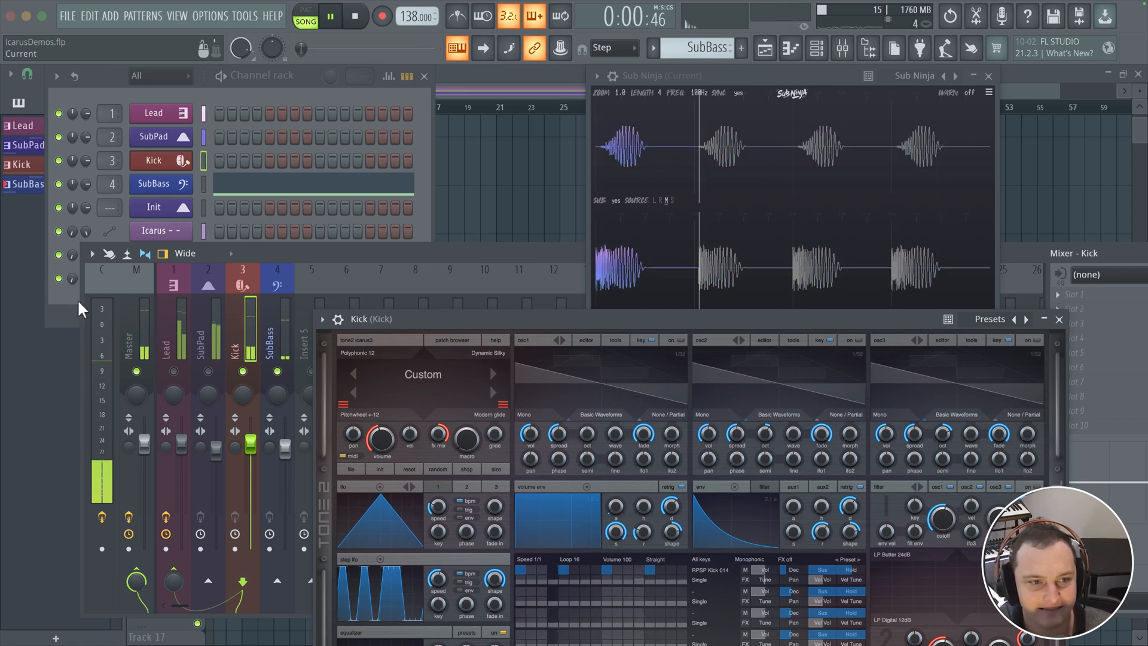
click(122, 329)
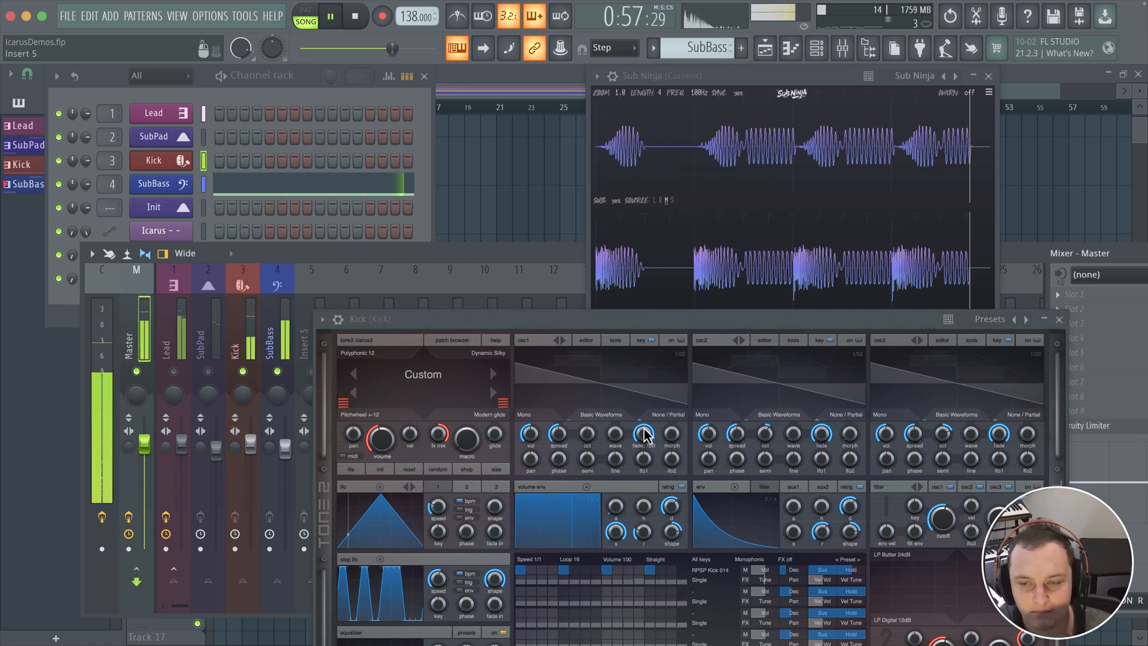
drag(791, 570, 795, 570)
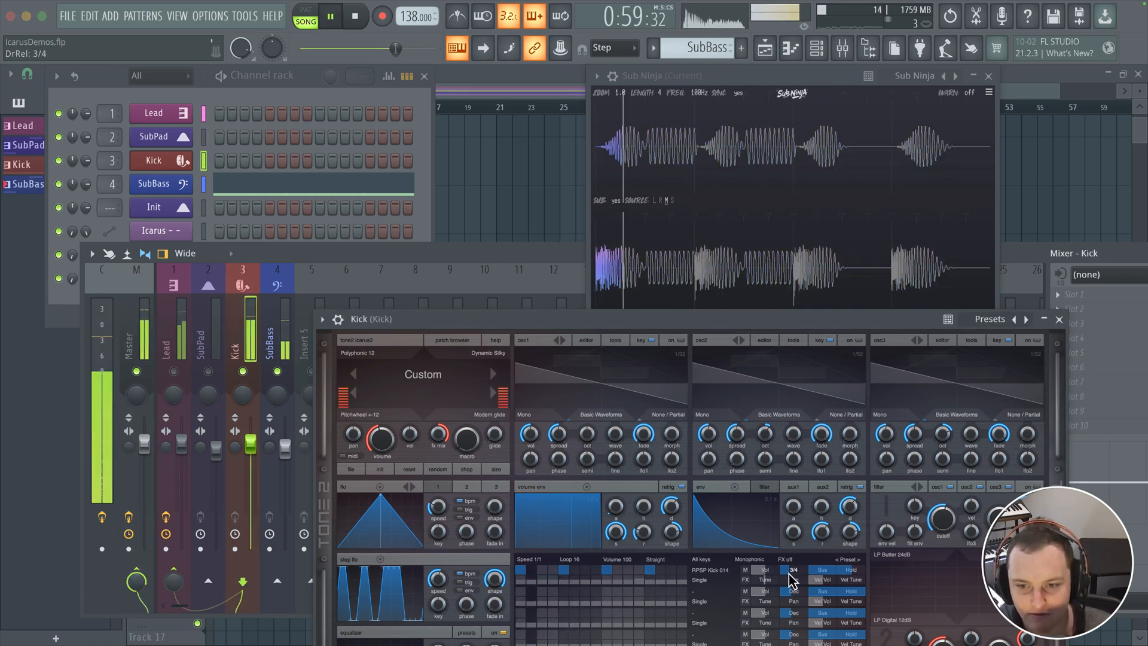
click(147, 340)
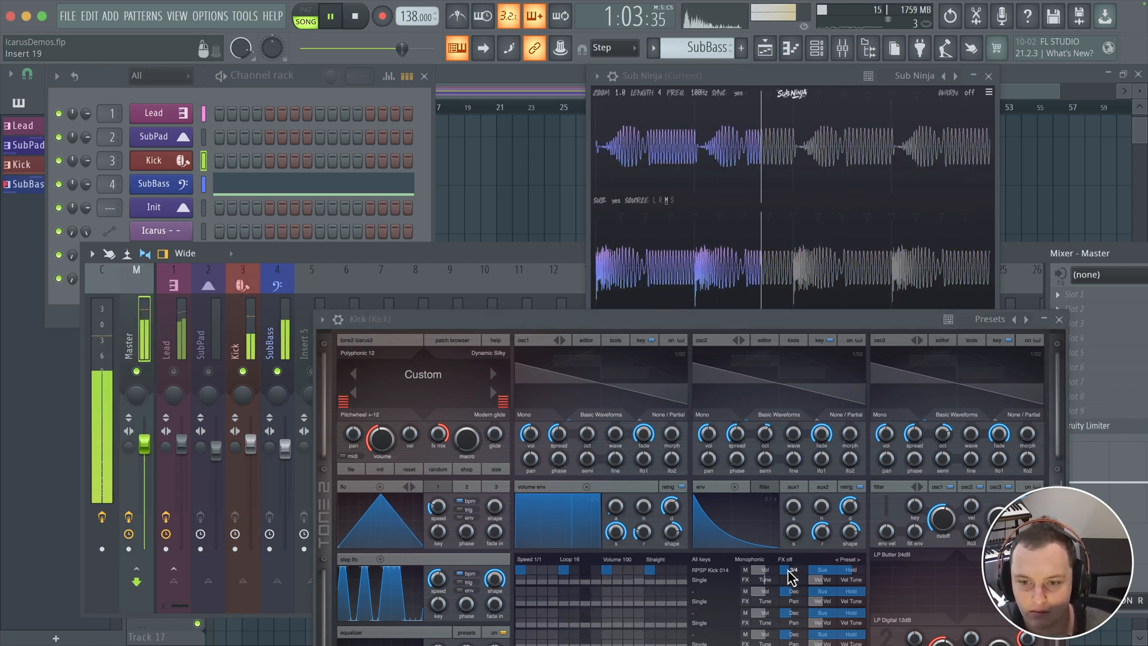
drag(789, 570, 791, 571)
click(144, 343)
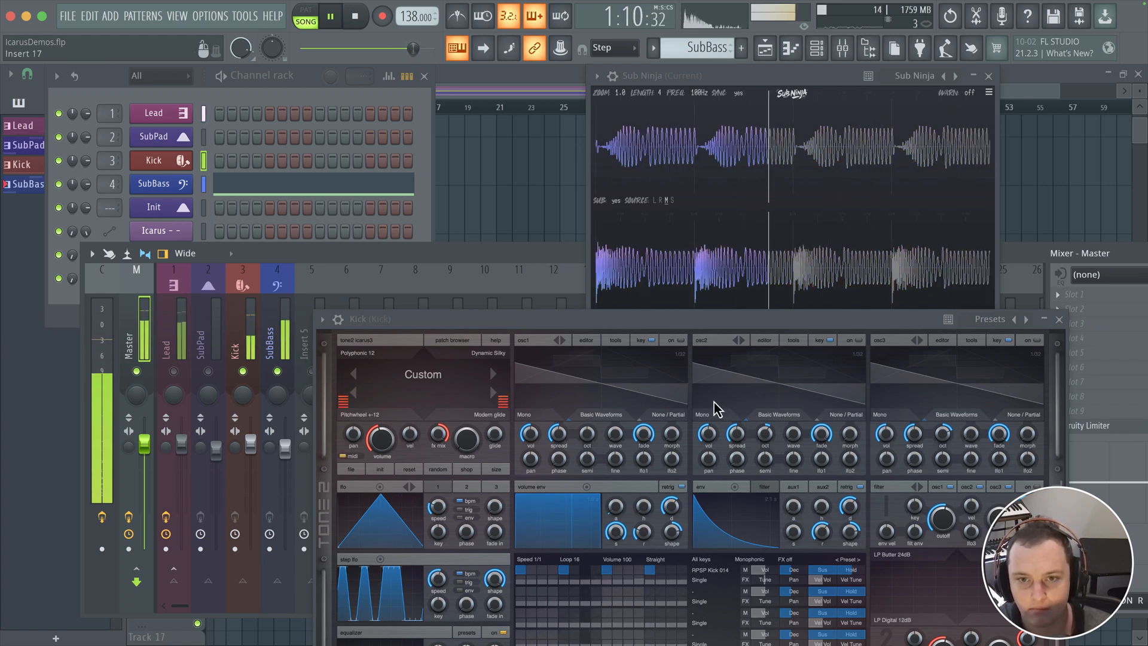
click(790, 575)
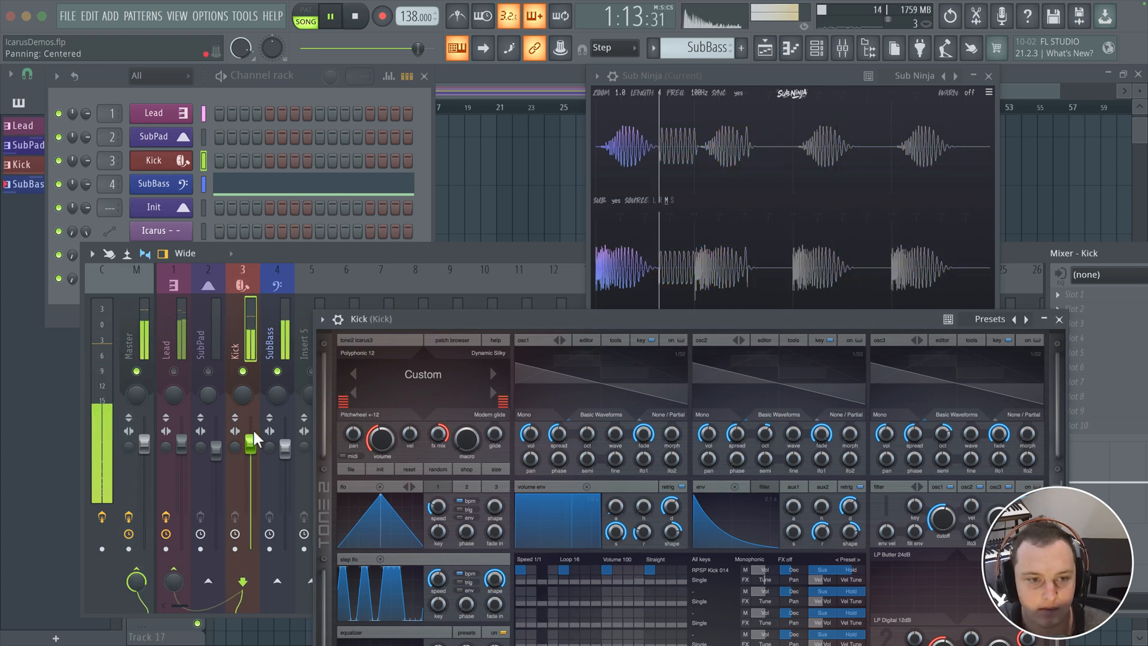
- Fine-tune the volume in the SubBass Icarus instrument, close it, and select the Master track to check the combined waveform
click(173, 184)
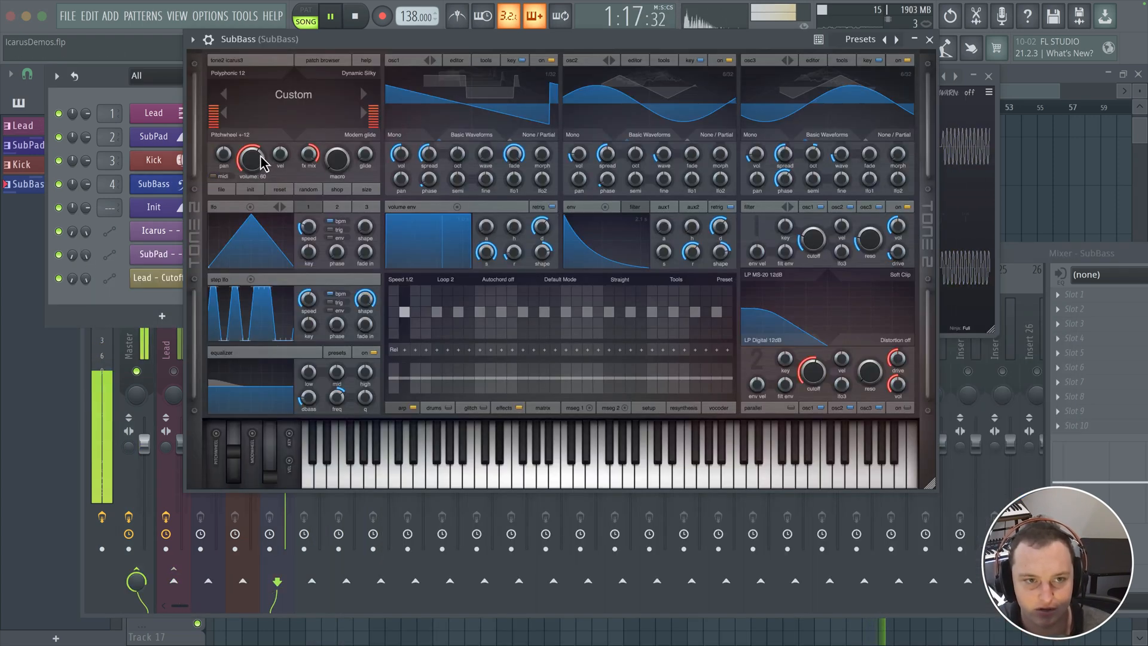
drag(258, 156, 257, 157)
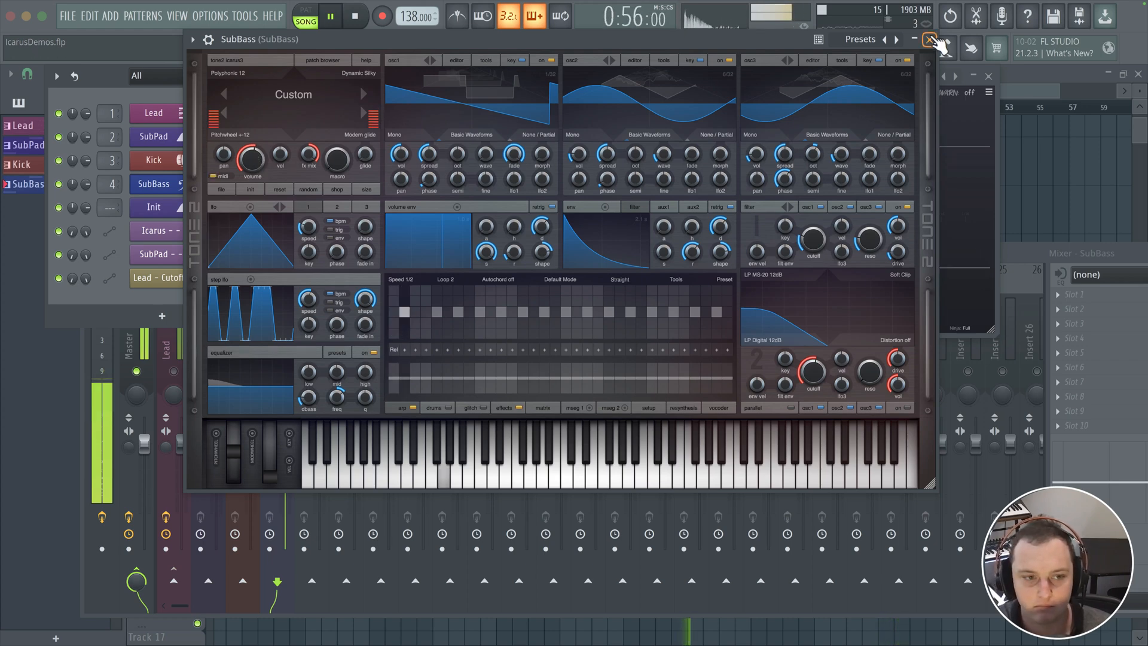
click(931, 40)
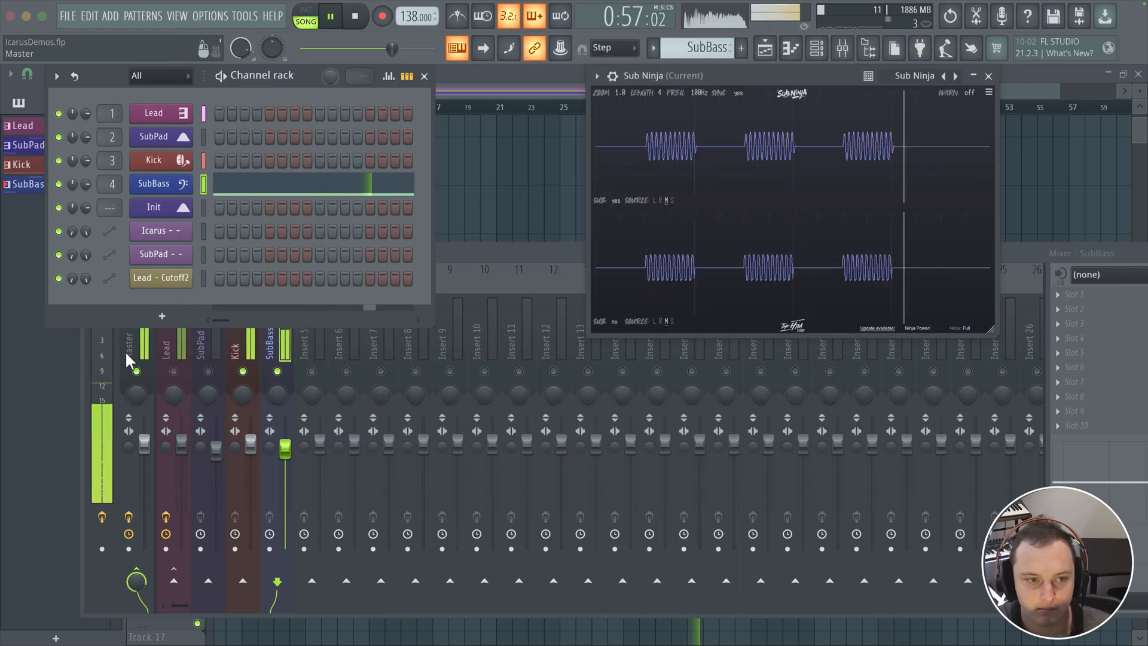
click(149, 359)
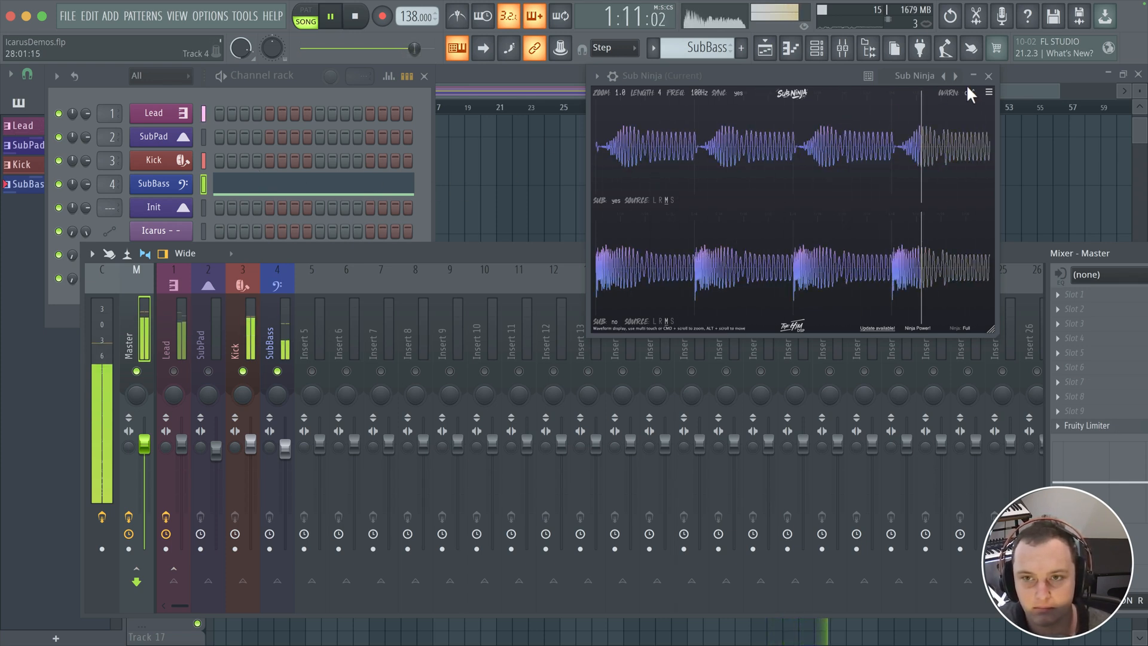
- Close Sub Ninja and assign the mod wheel to the volume in the SubBass Icarus instrument
click(988, 76)
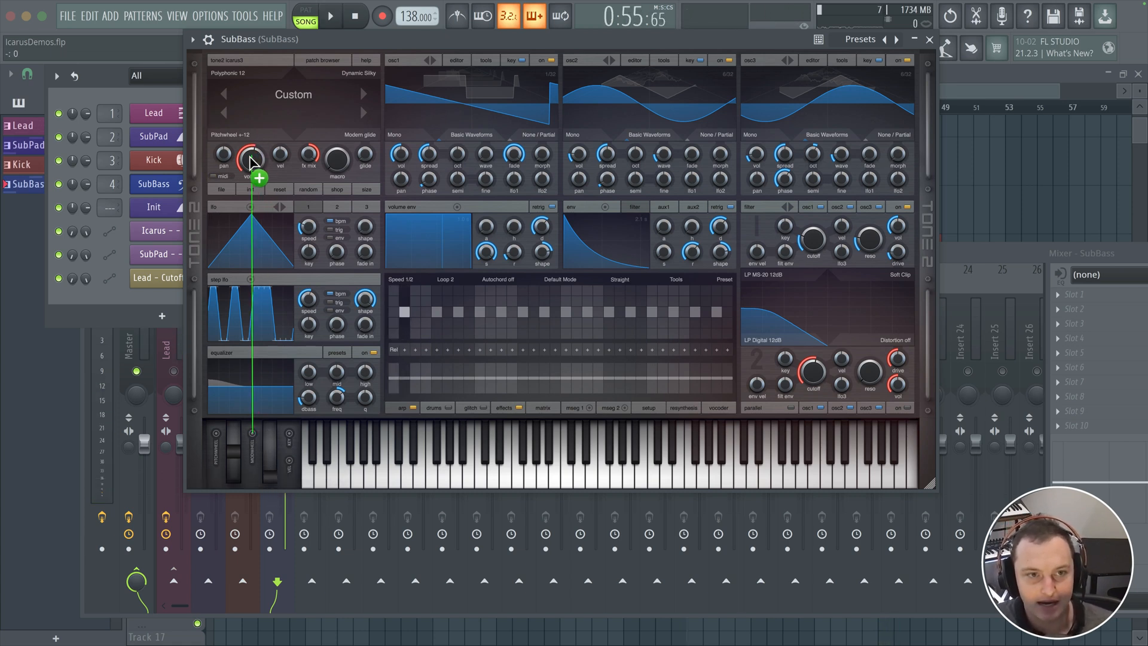
drag(250, 160, 247, 150)
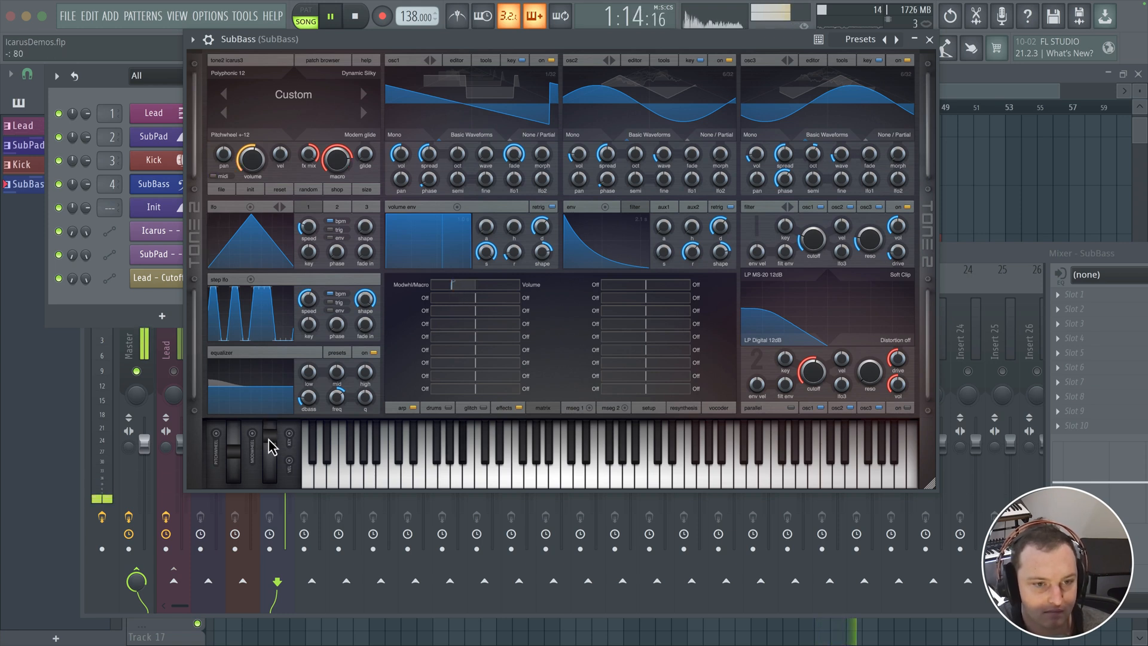
- Sweep the mod wheel in the SubBass Icarus instrument to test its volume modulation, leaving it at minimum
mouse_move(267, 463)
mouse_down()
mouse_move(267, 487)
mouse_move(274, 471)
mouse_up()
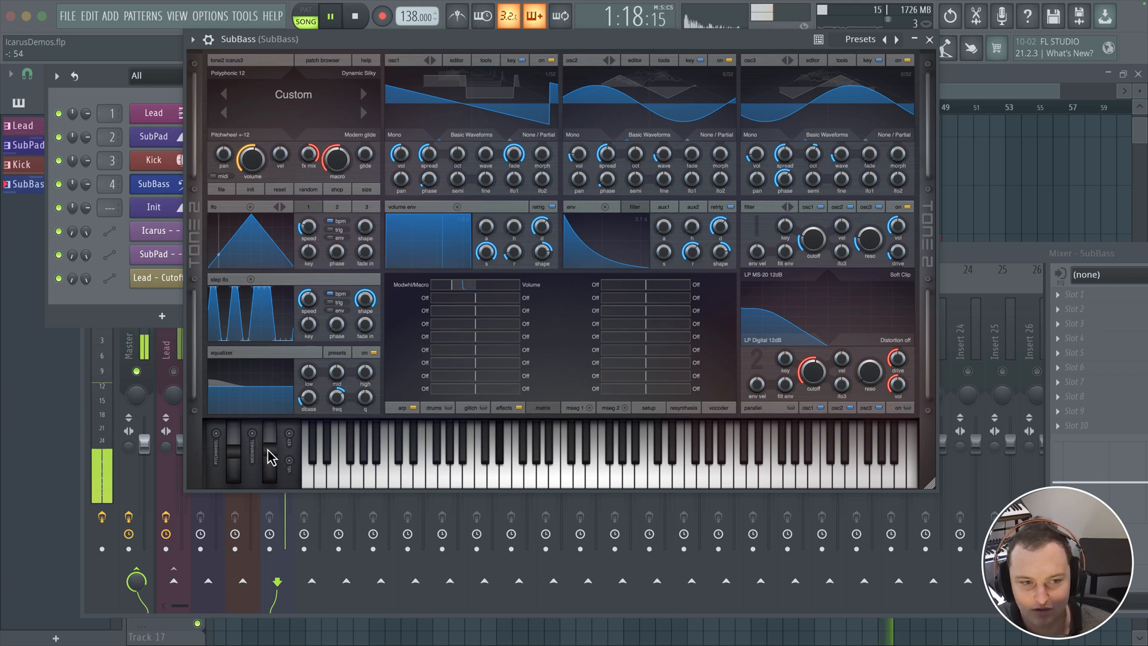
drag(267, 422, 267, 521)
drag(269, 479, 275, 518)
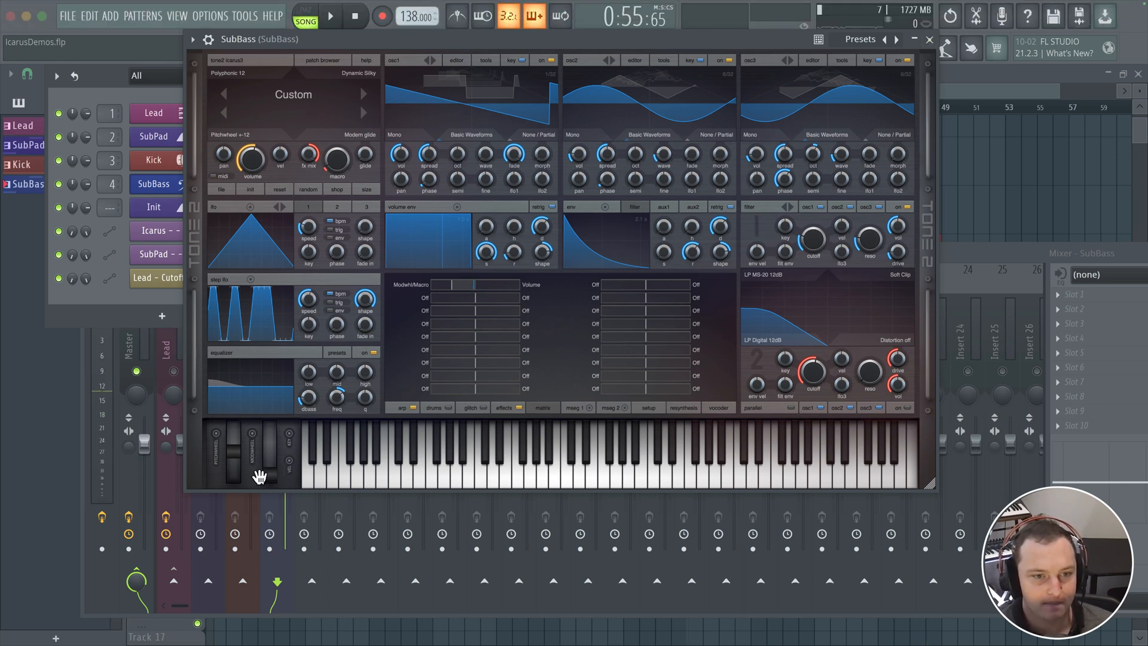
- Create an automation clip for the last tweaked parameter, the SubBass mod wheel, and close the instrument
click(242, 13)
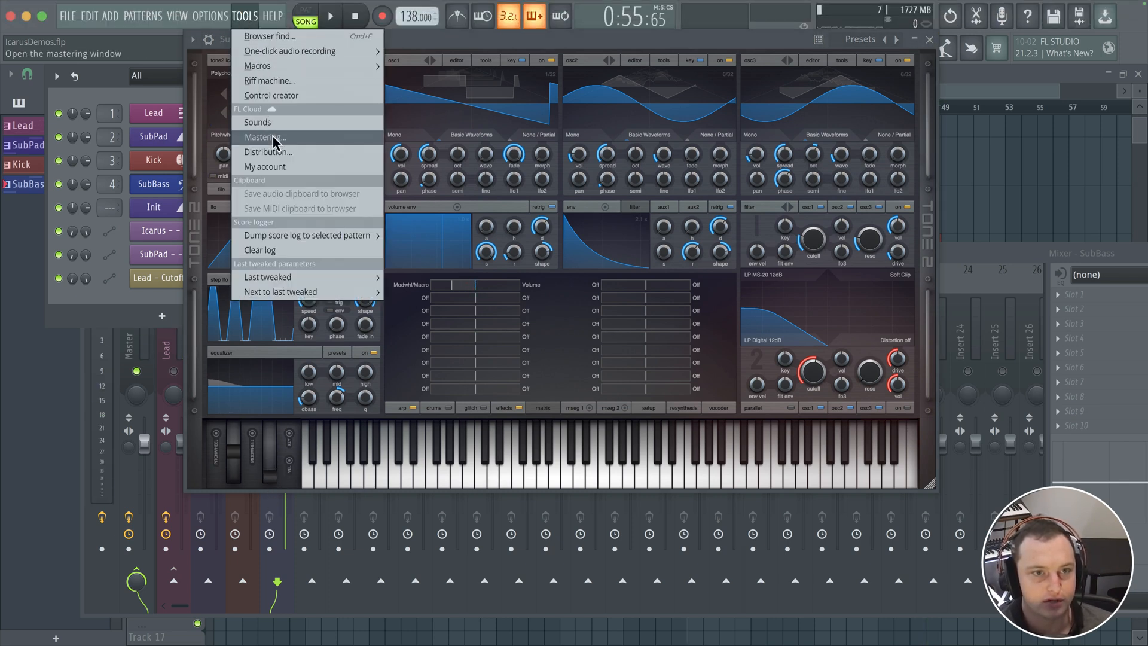
mouse_move(291, 278)
click(437, 380)
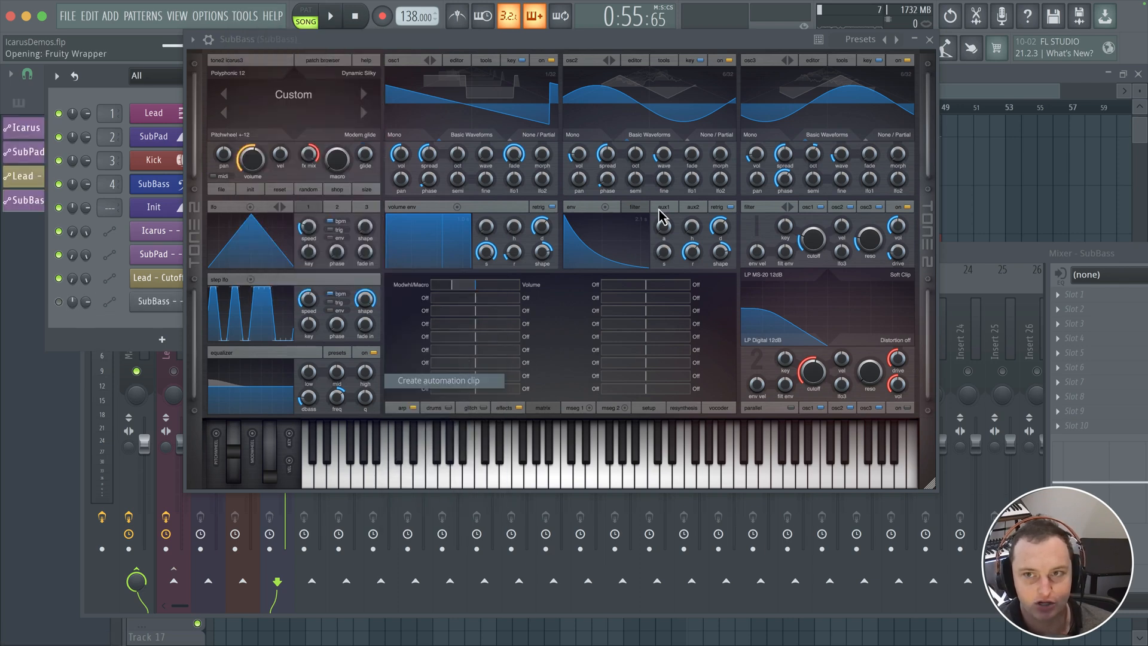
click(929, 40)
drag(665, 202, 683, 225)
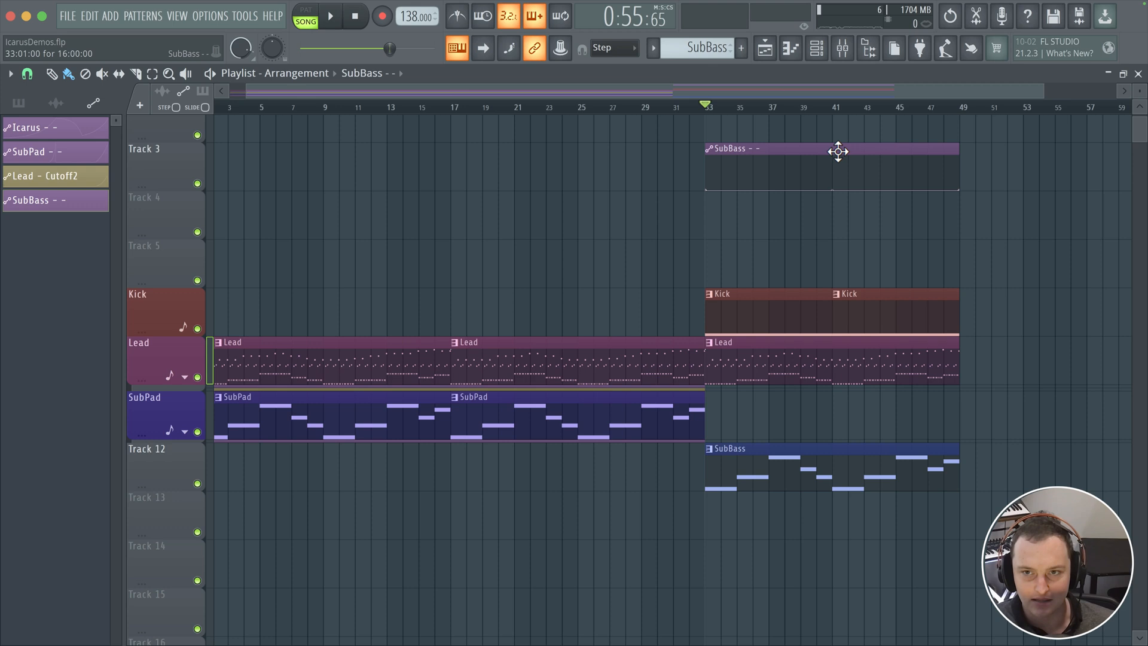
- Move the SubBass automation clip to Track 13 and extend it to run from bar 1 to bar 49
drag(837, 151, 792, 503)
click(708, 497)
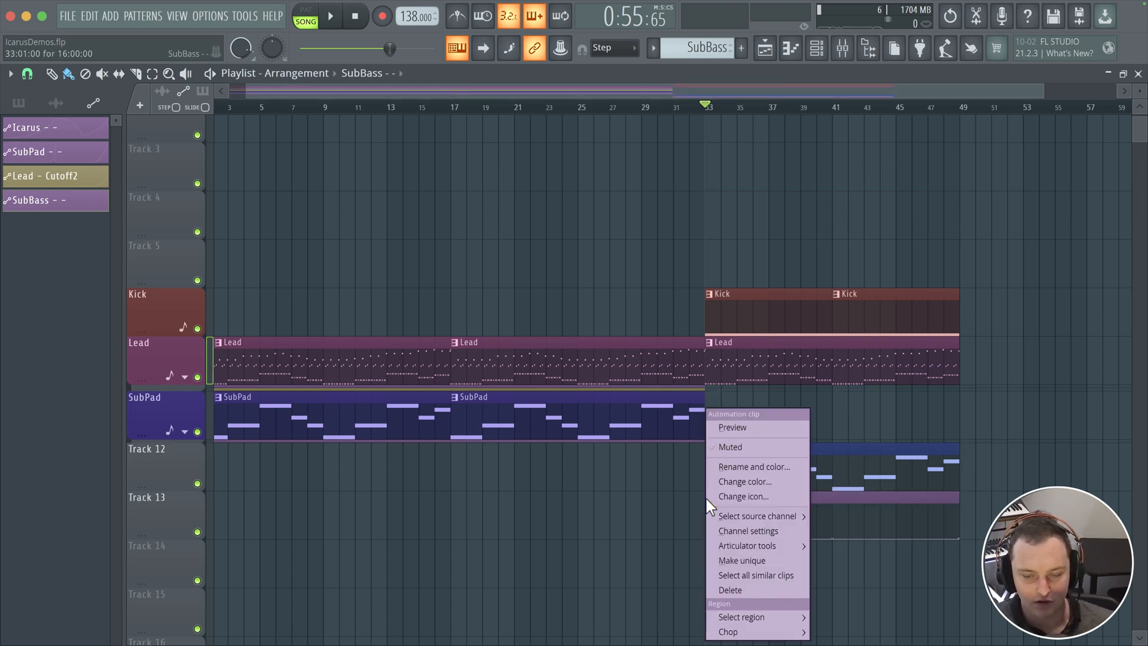
click(673, 491)
drag(706, 499, 161, 484)
scroll(575, 526, down, 1)
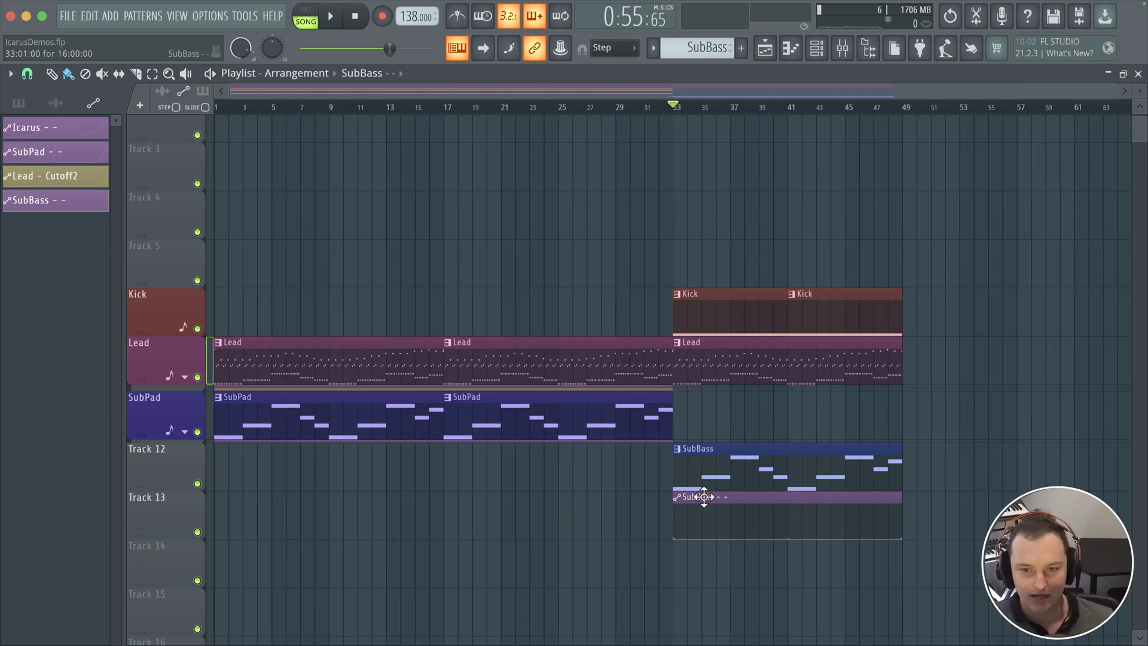
drag(699, 496, 156, 510)
drag(448, 502, 904, 516)
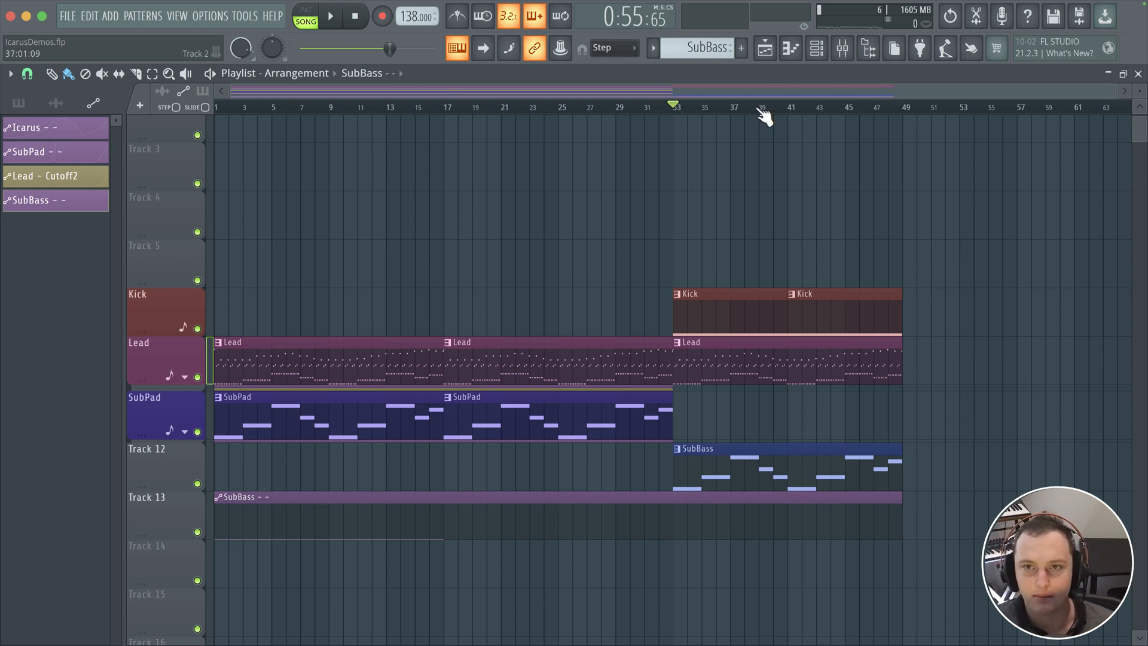
- Bring up the mixer, show all channels in the channel rack, and open the SubBass instrument
click(852, 53)
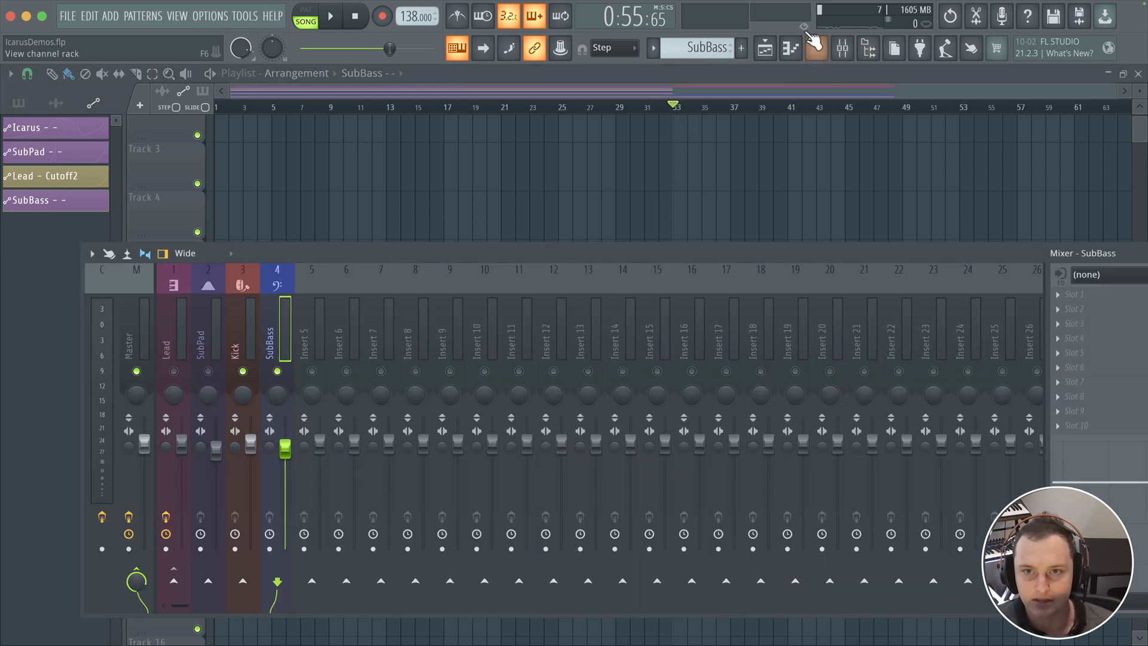
click(817, 51)
click(156, 76)
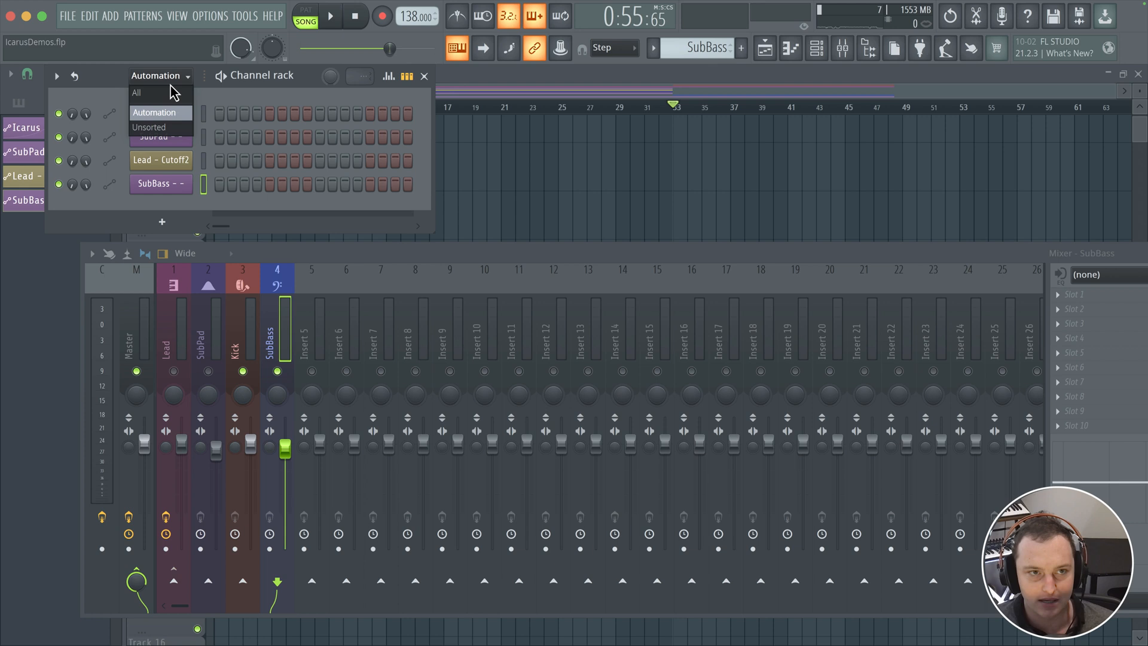
click(149, 93)
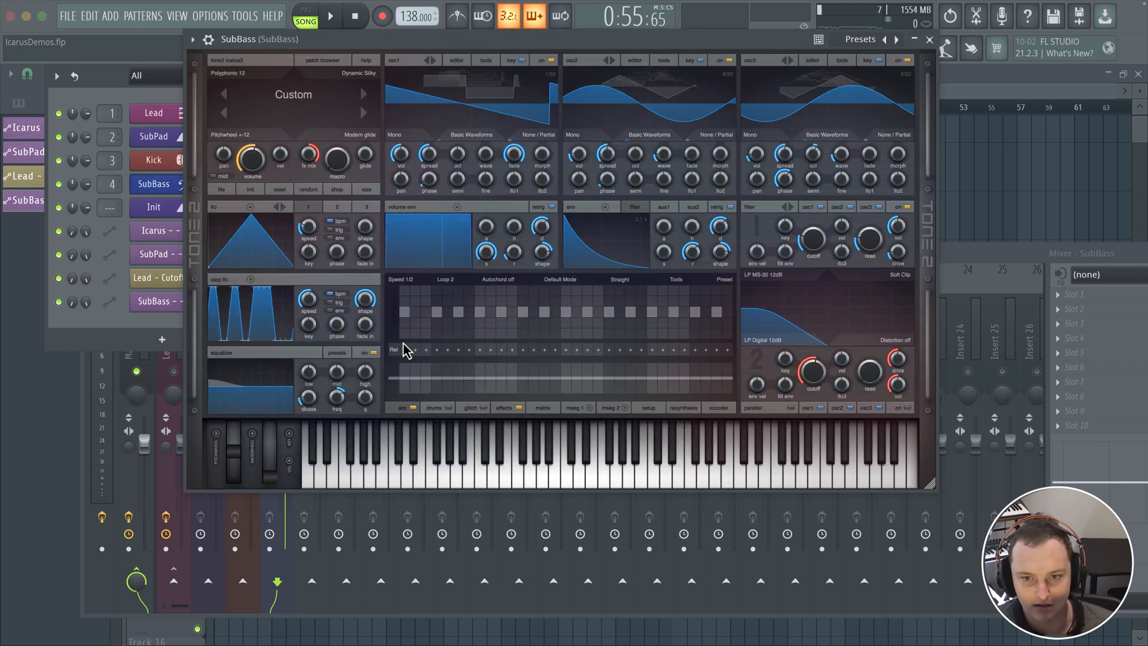
- Enable the SubBass instrument's limiter during playback, with threshold -6 dB, attack 30 ms and release 162 ms
click(506, 409)
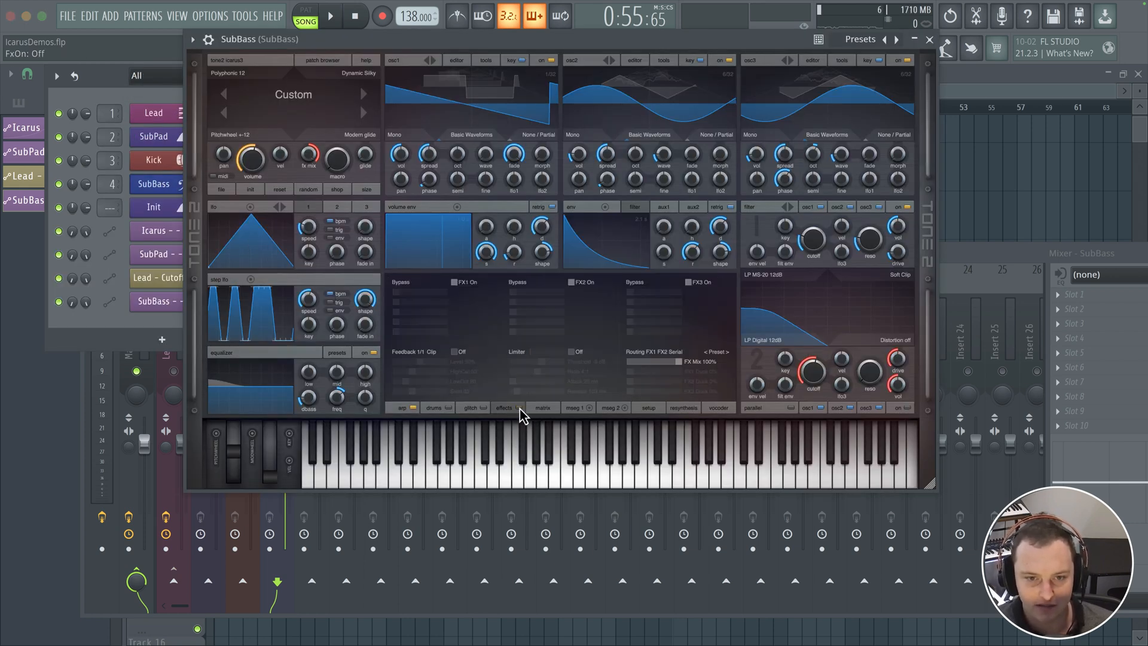
click(571, 352)
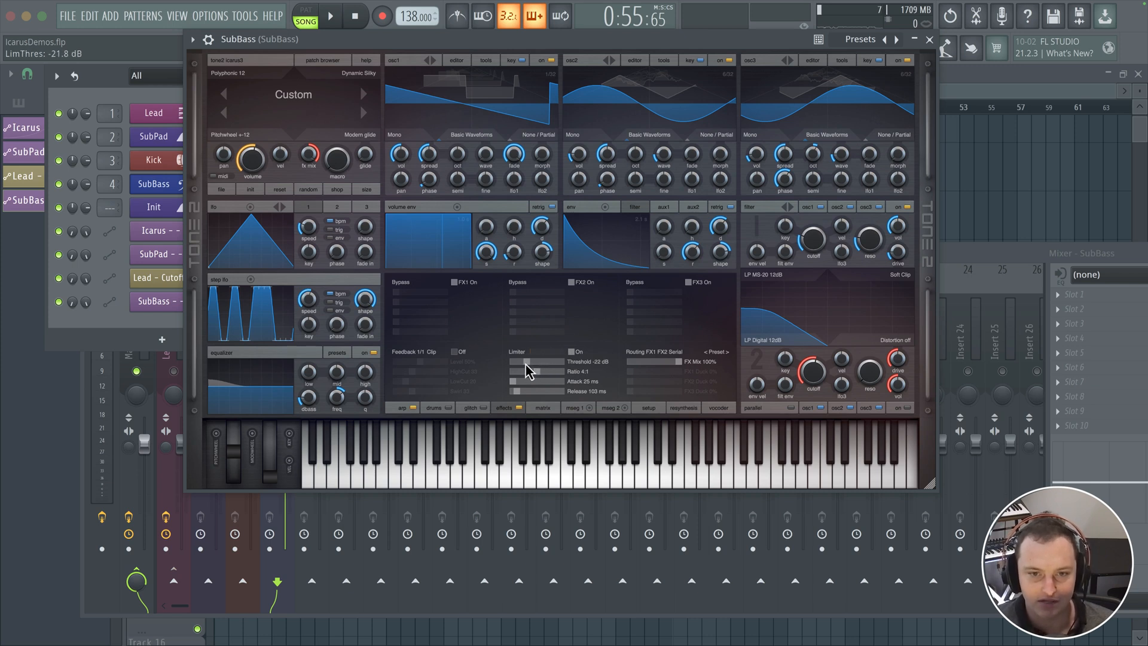
key(space)
drag(526, 371, 531, 371)
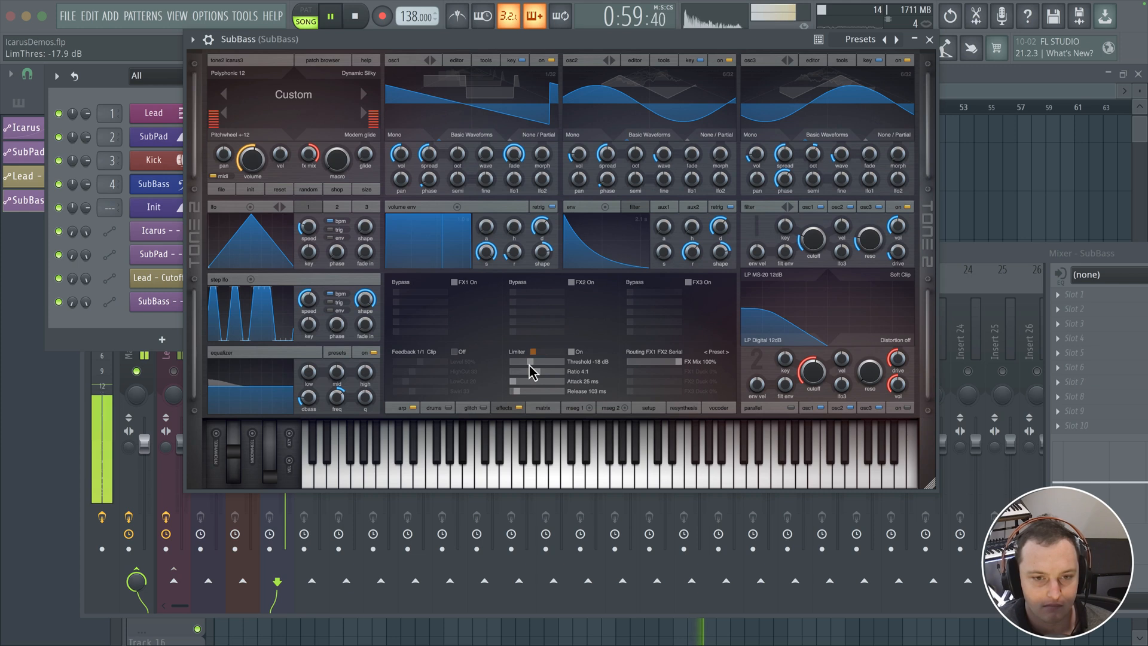
drag(519, 381, 509, 383)
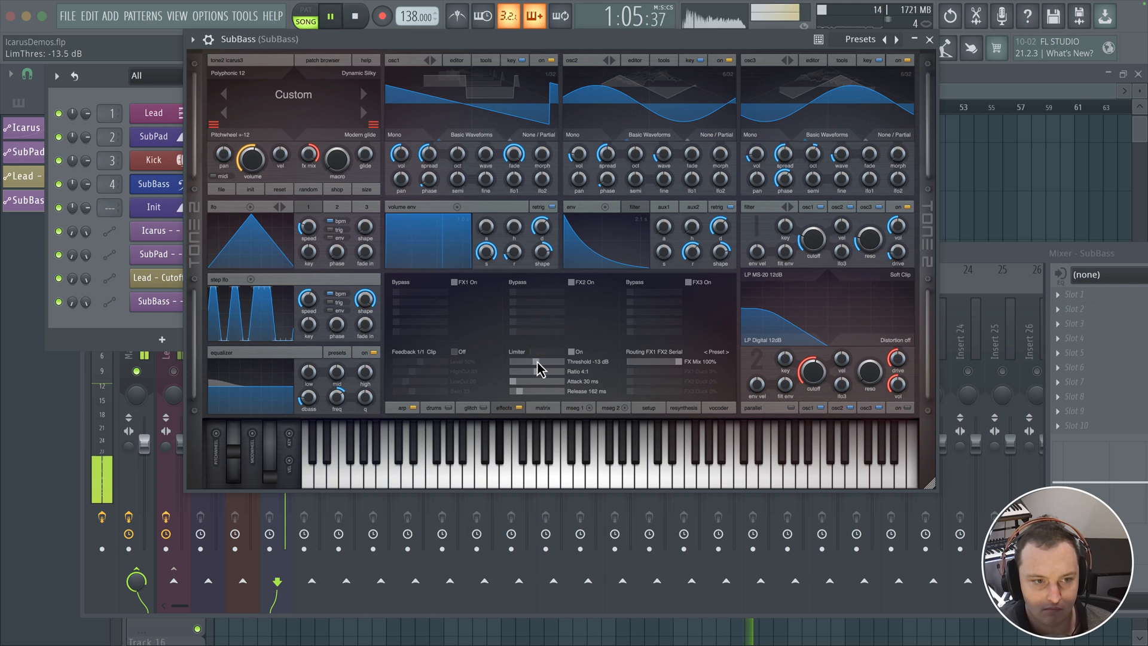
mouse_move(544, 369)
mouse_down()
mouse_move(574, 367)
mouse_move(553, 368)
mouse_up()
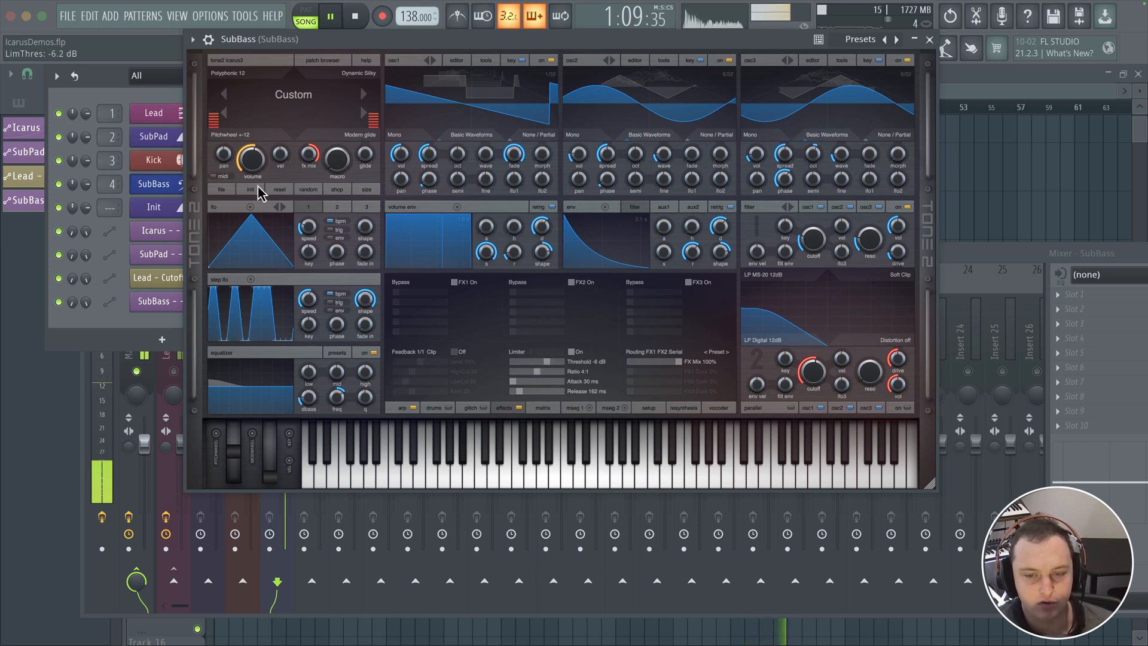
- Raise the SubBass instrument's volume and open Sub Ninja on the mixer's Current track to view the waveform
drag(253, 178, 252, 167)
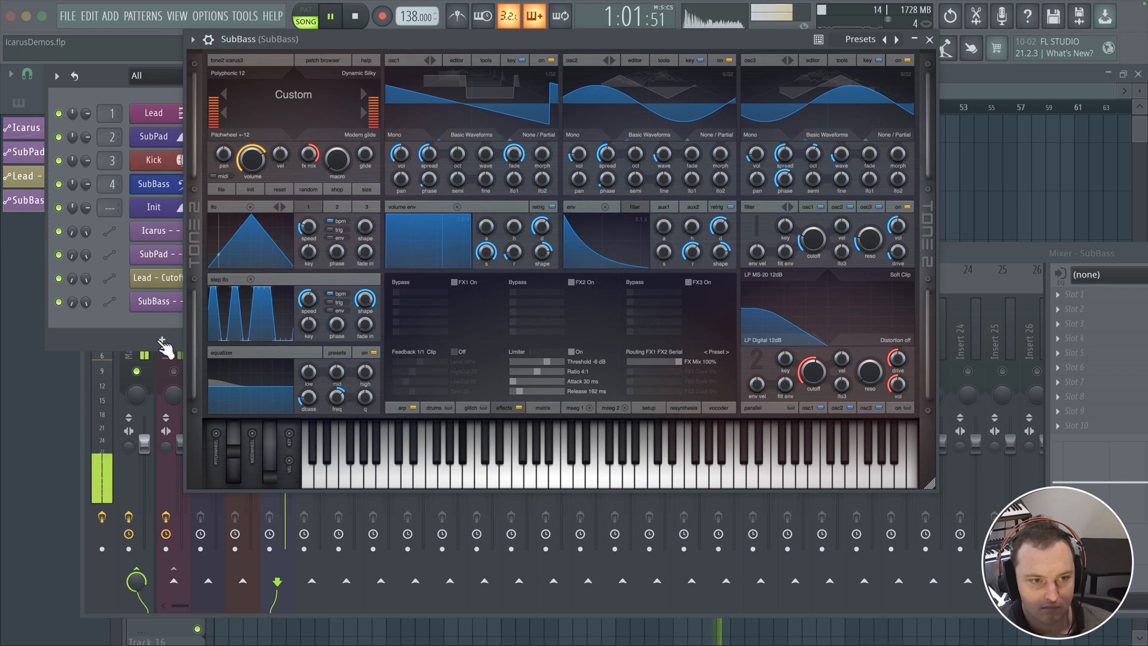
click(136, 361)
click(1100, 309)
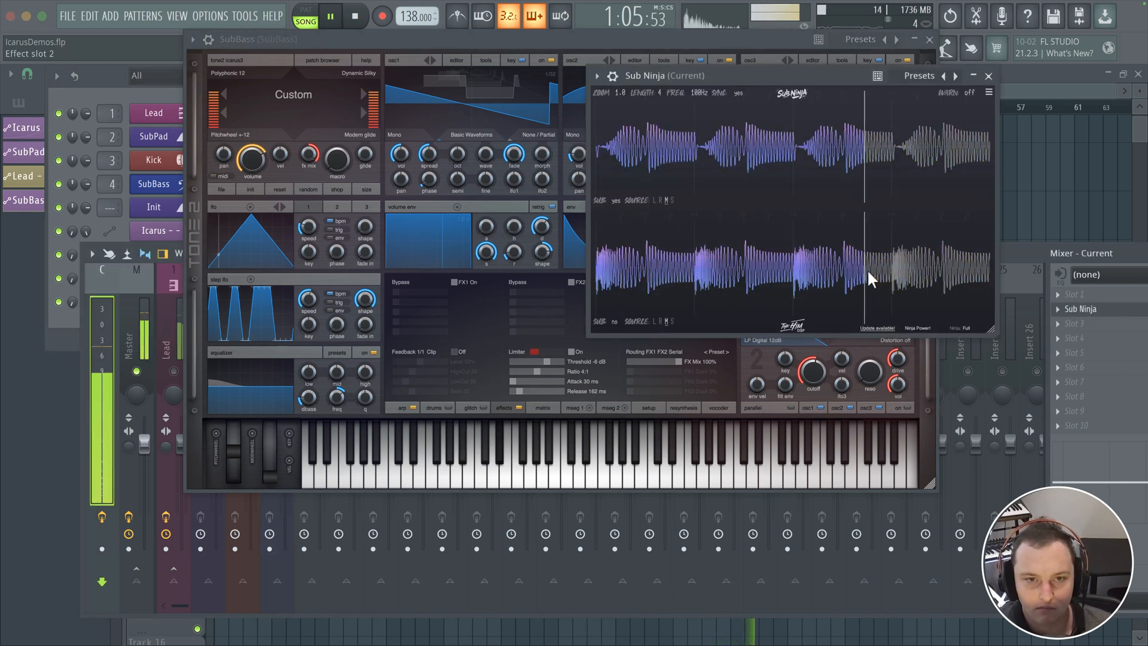
- Set the SubBass limiter's ratio to 28:1, release to 52 ms and threshold to -2 dB, checking the shape in Sub Ninja
click(538, 372)
drag(539, 371, 501, 387)
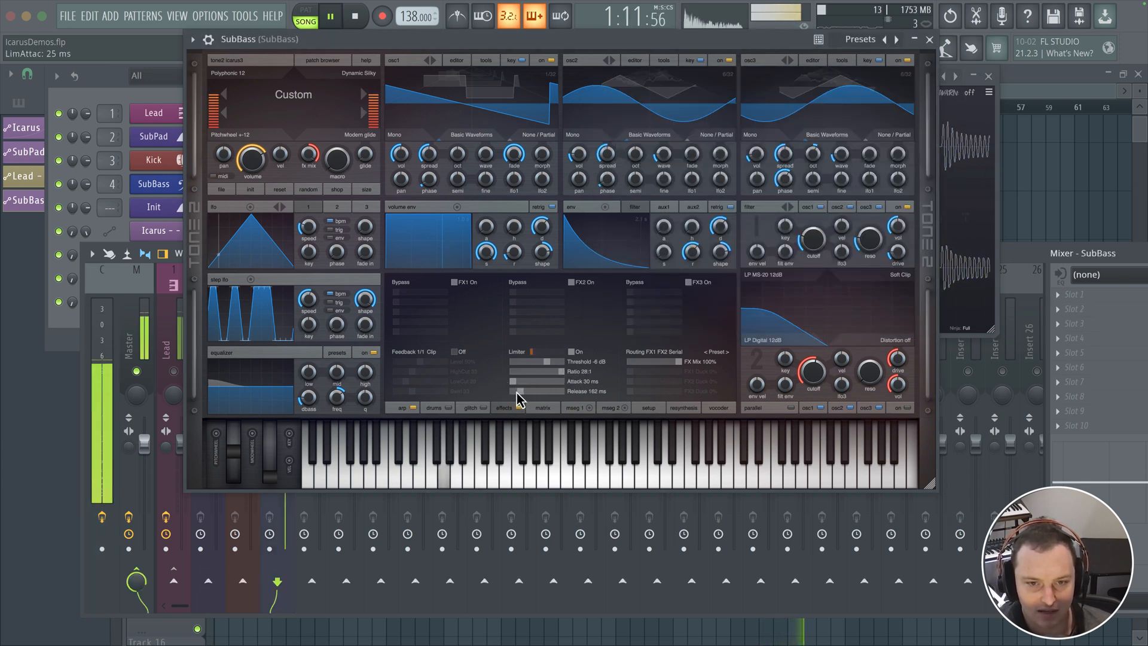
click(974, 247)
drag(532, 361, 560, 364)
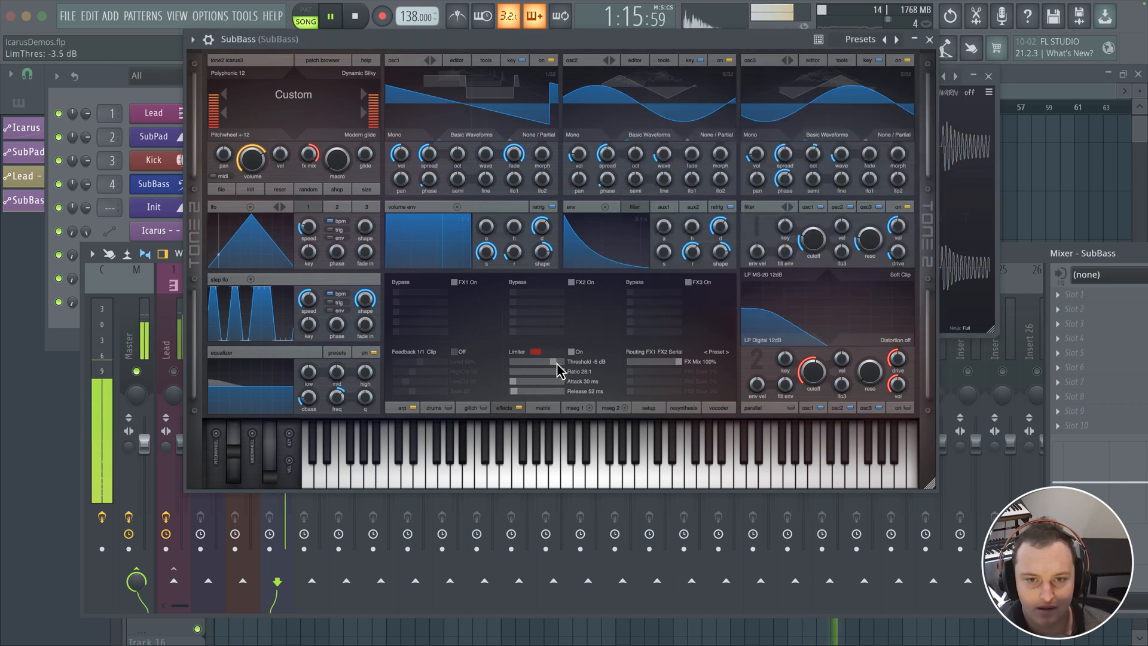
click(1006, 242)
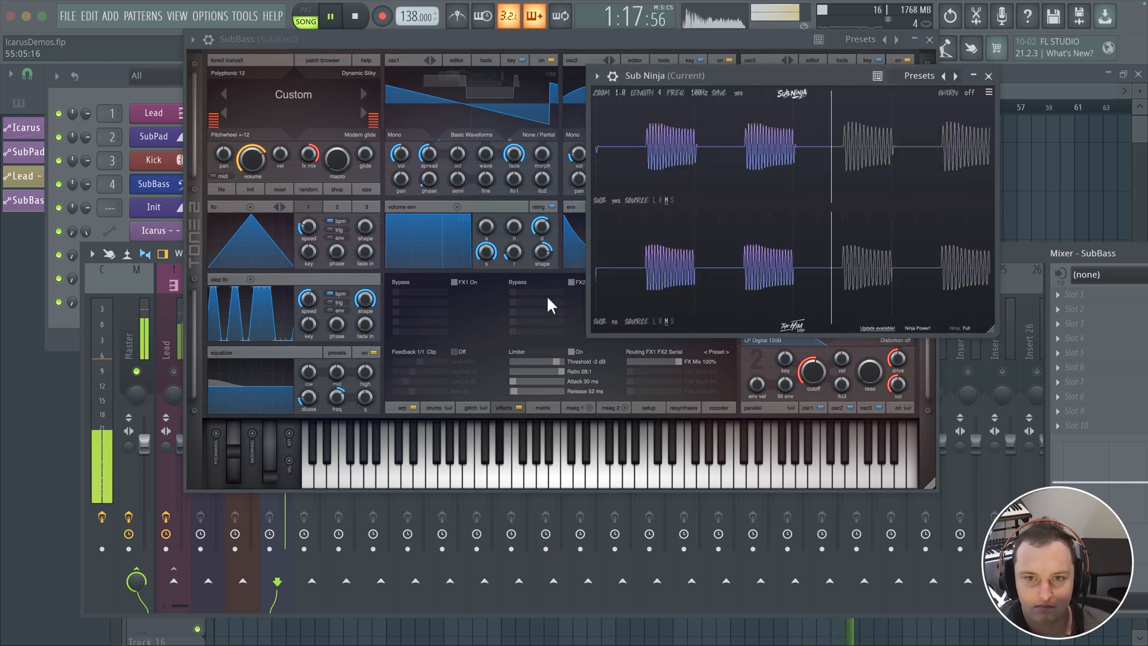
- Turn off the SubBass limiter and lower the instrument's volume, comparing the waveform in Sub Ninja
click(562, 348)
click(571, 353)
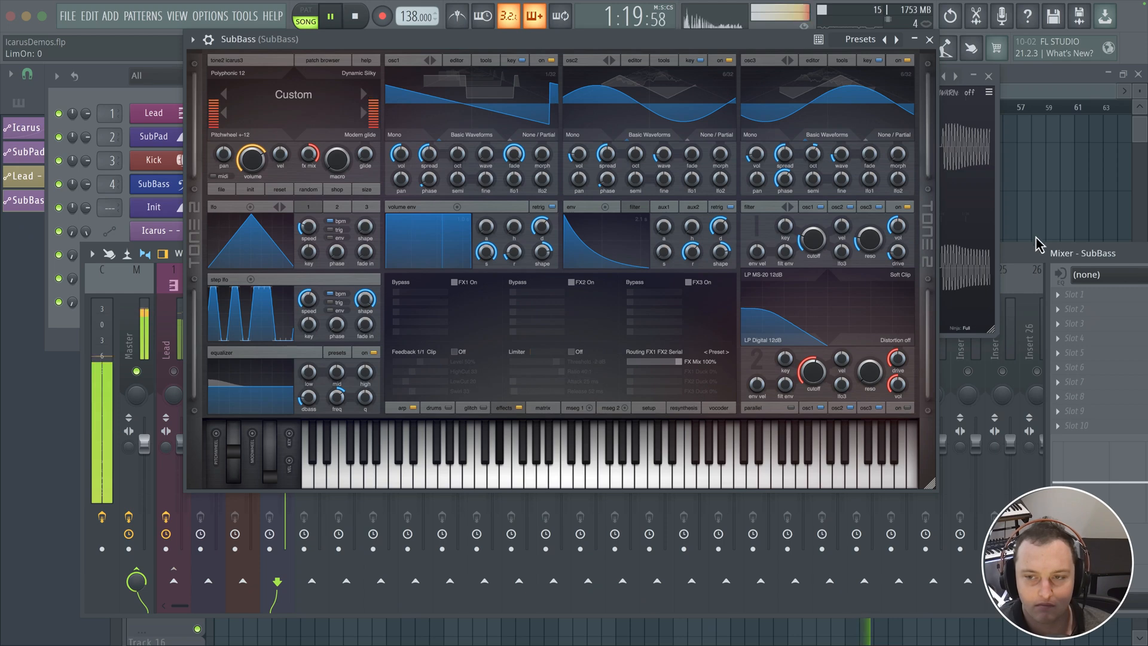
click(986, 231)
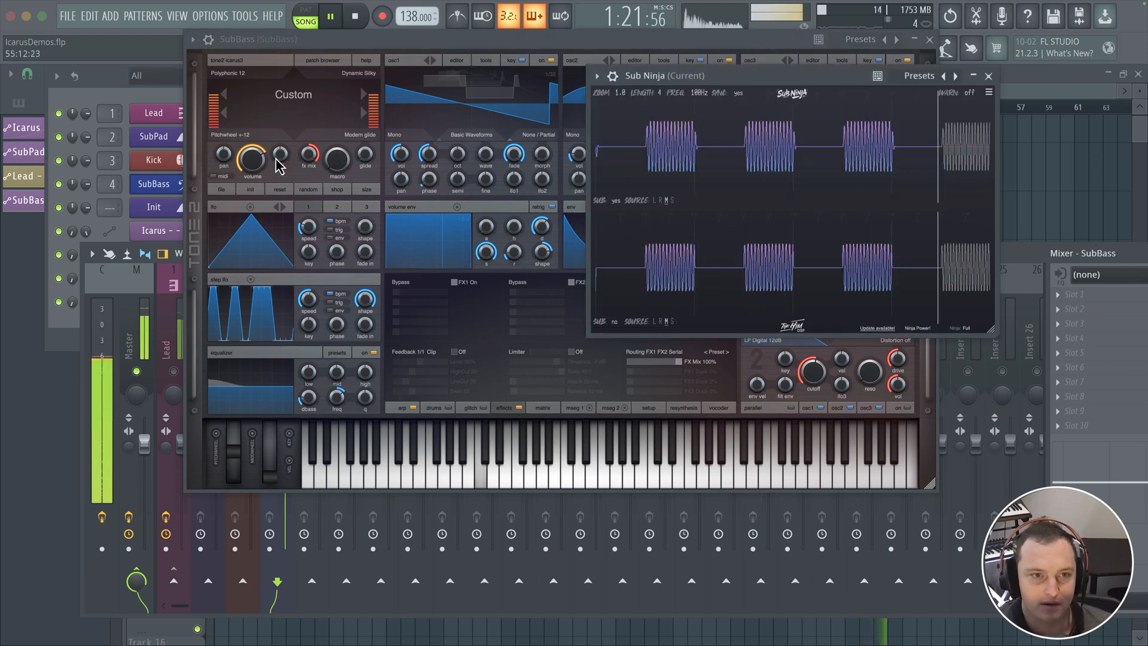
click(252, 166)
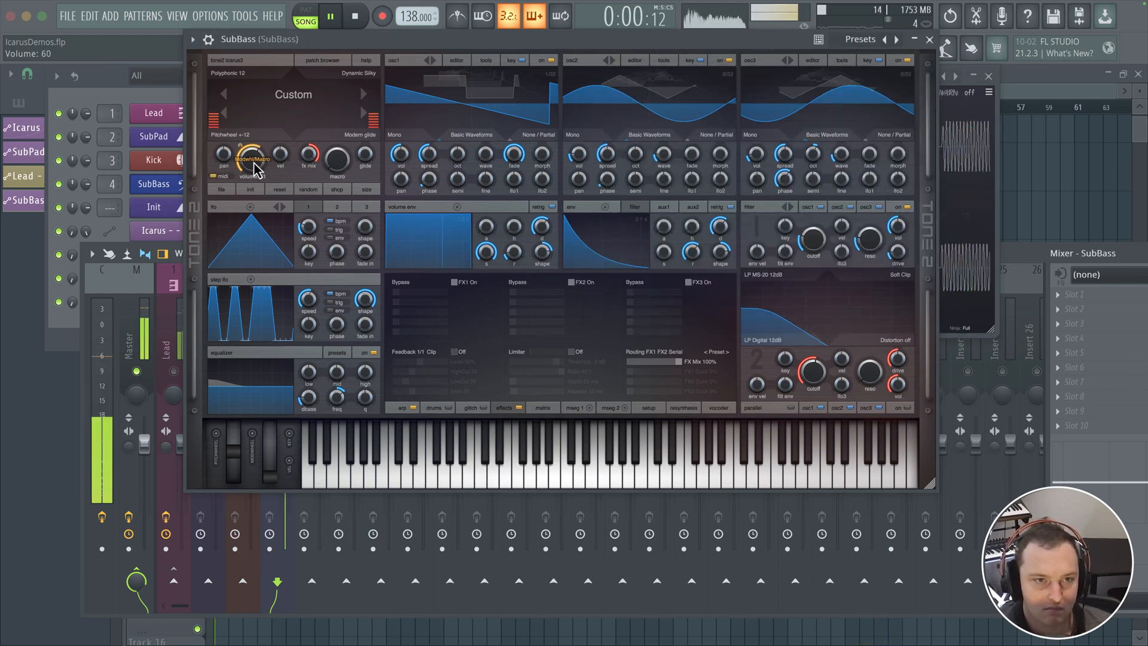
drag(251, 169, 242, 141)
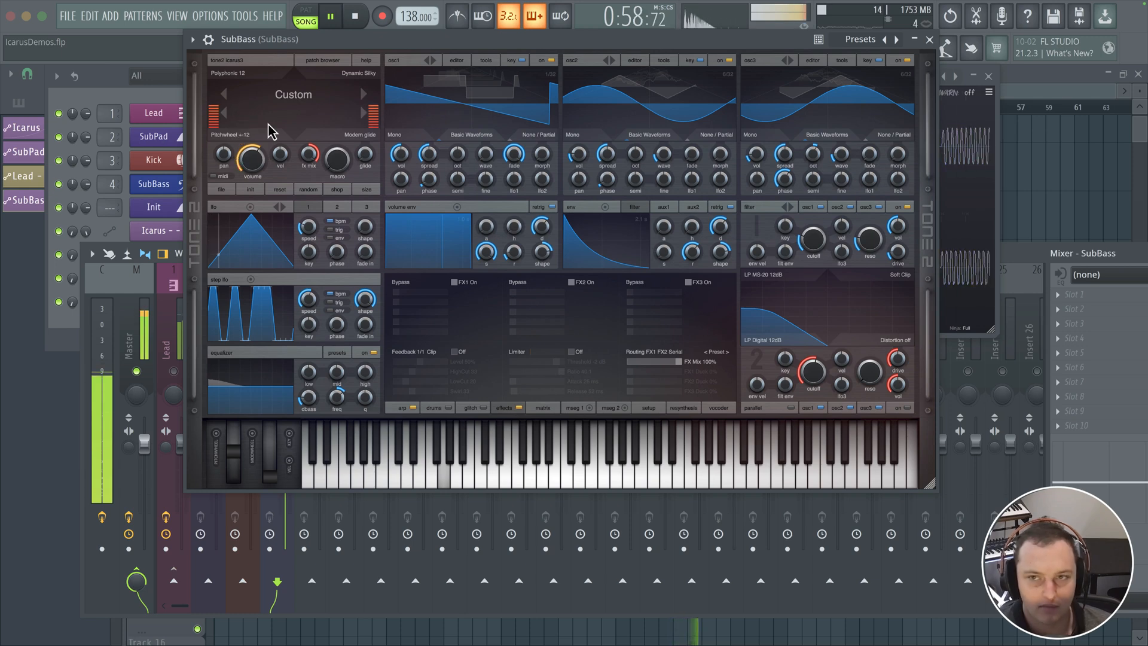
- Close the SubBass instrument and select the Master track to check the combined kick and sub waveform
click(929, 40)
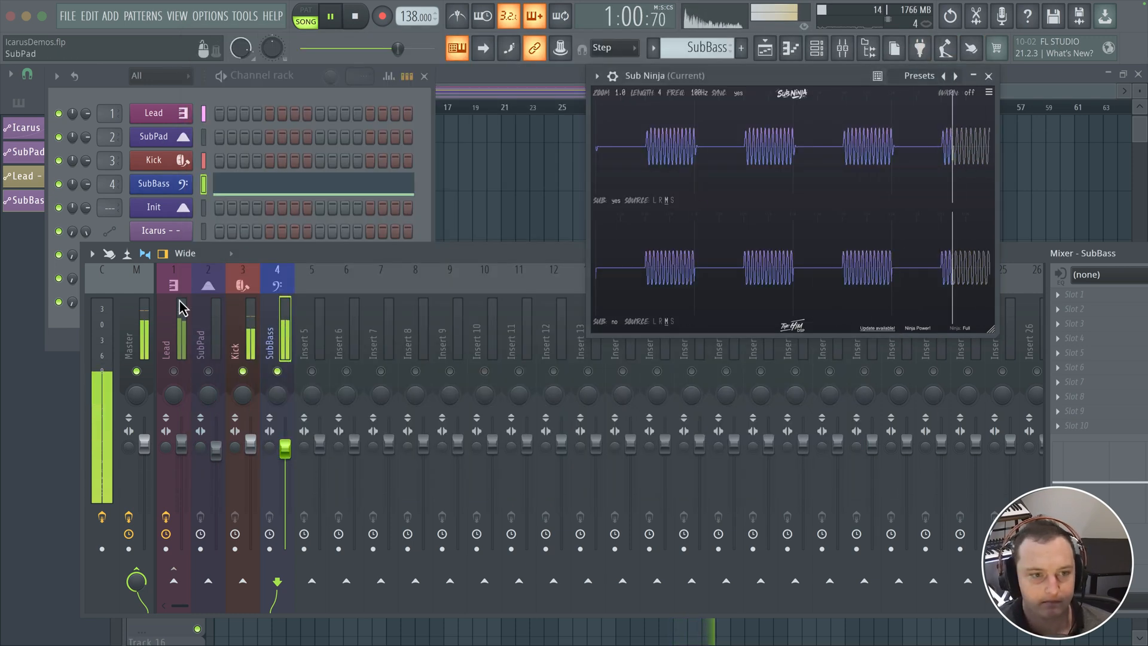
click(147, 325)
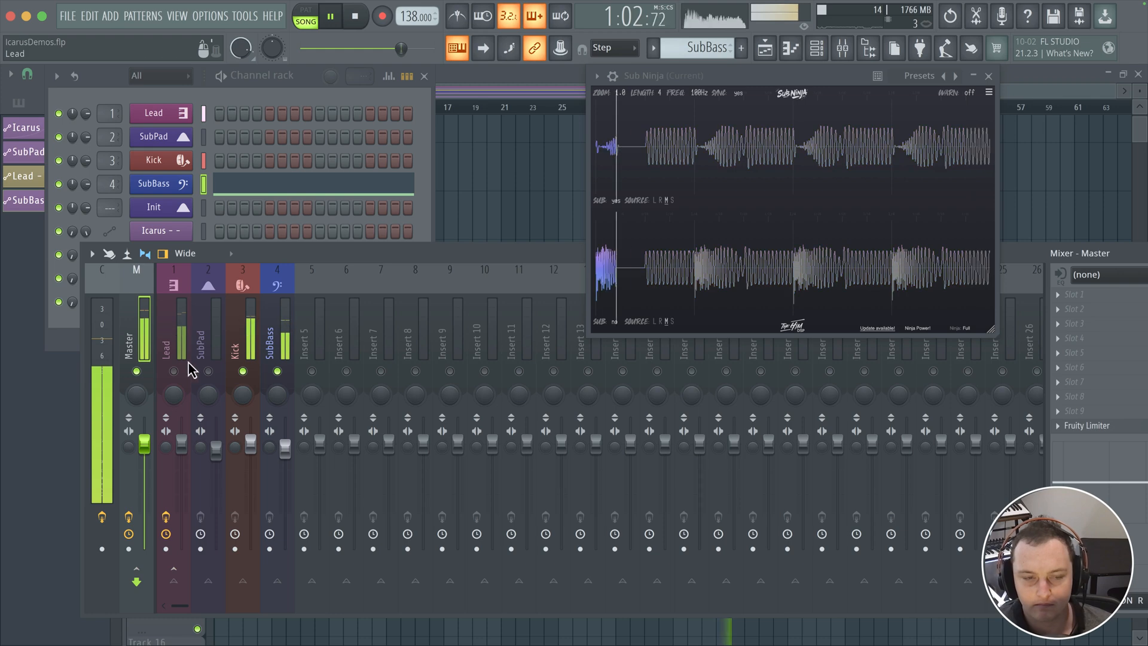
key(space)
- Unsolo the mixer tracks so that all of them play, and close Sub Ninja
right_click(242, 371)
click(520, 108)
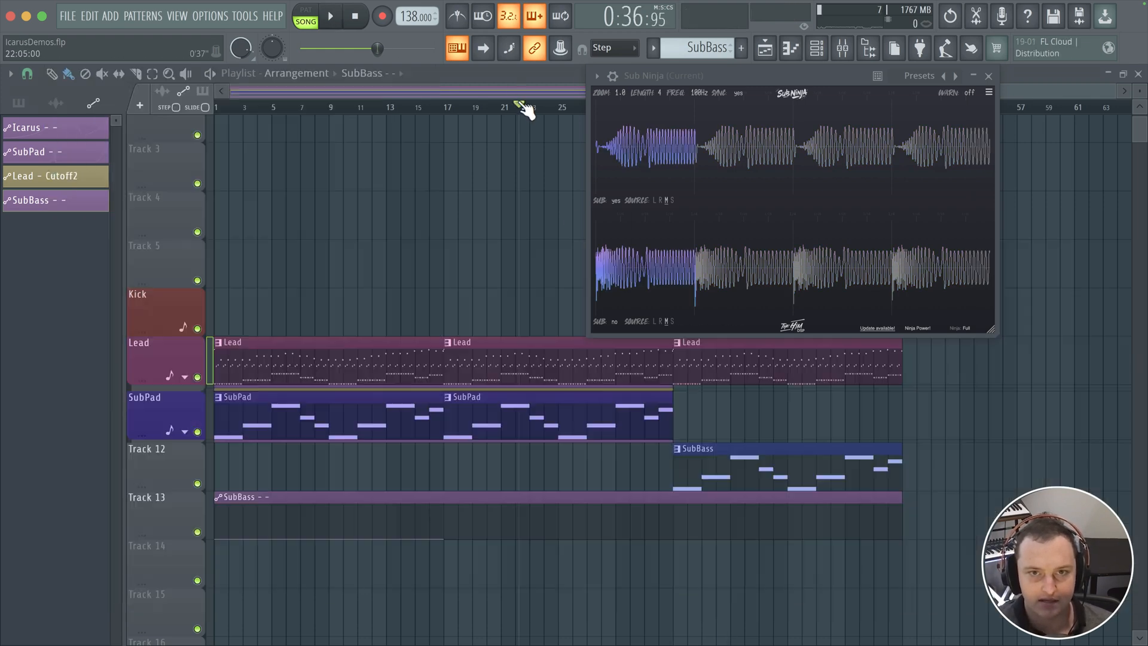
click(987, 75)
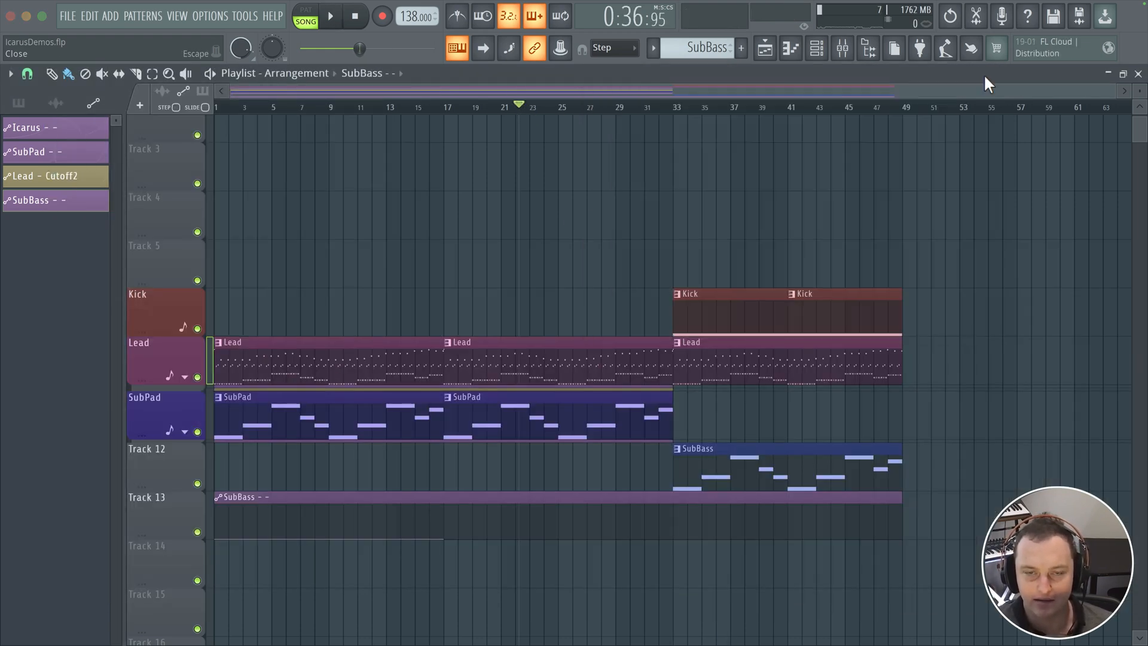
- Play the arrangement from around bar 30 to audition the transition into the kick and sub section
click(640, 109)
key(space)
click(842, 48)
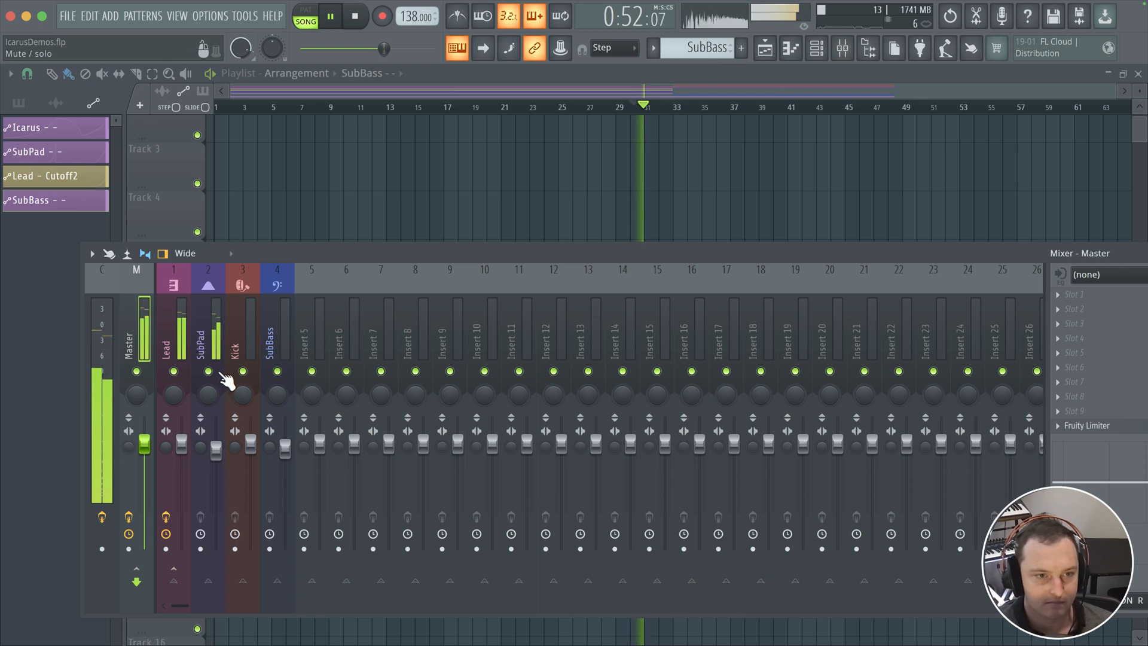
click(215, 443)
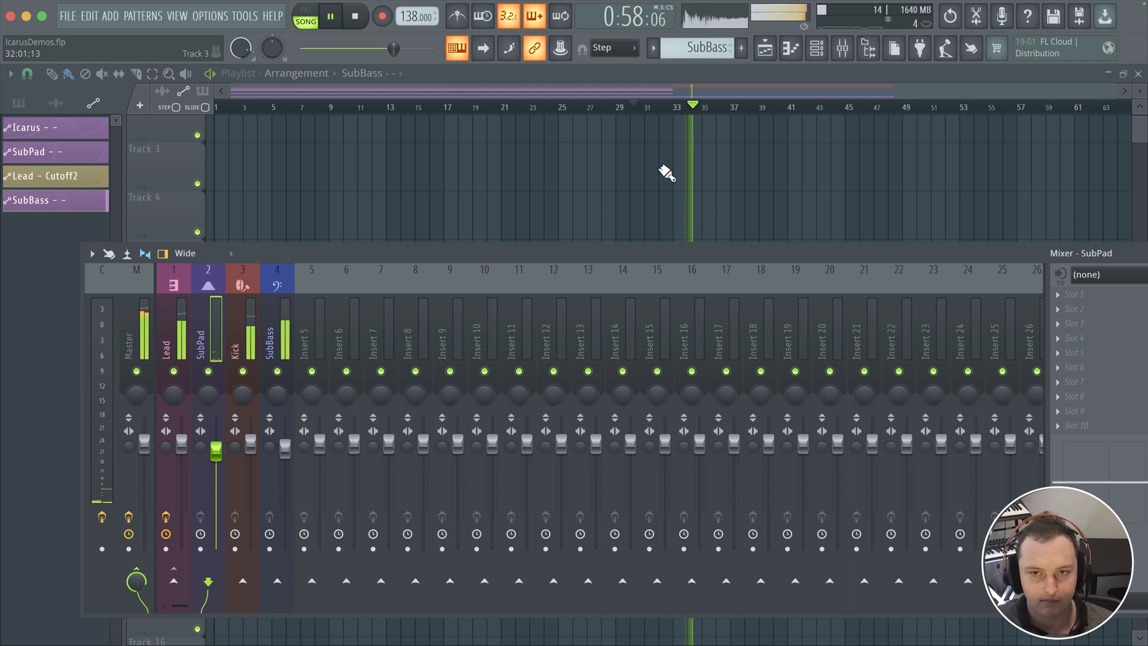
key(F9)
scroll(615, 239, down, 2)
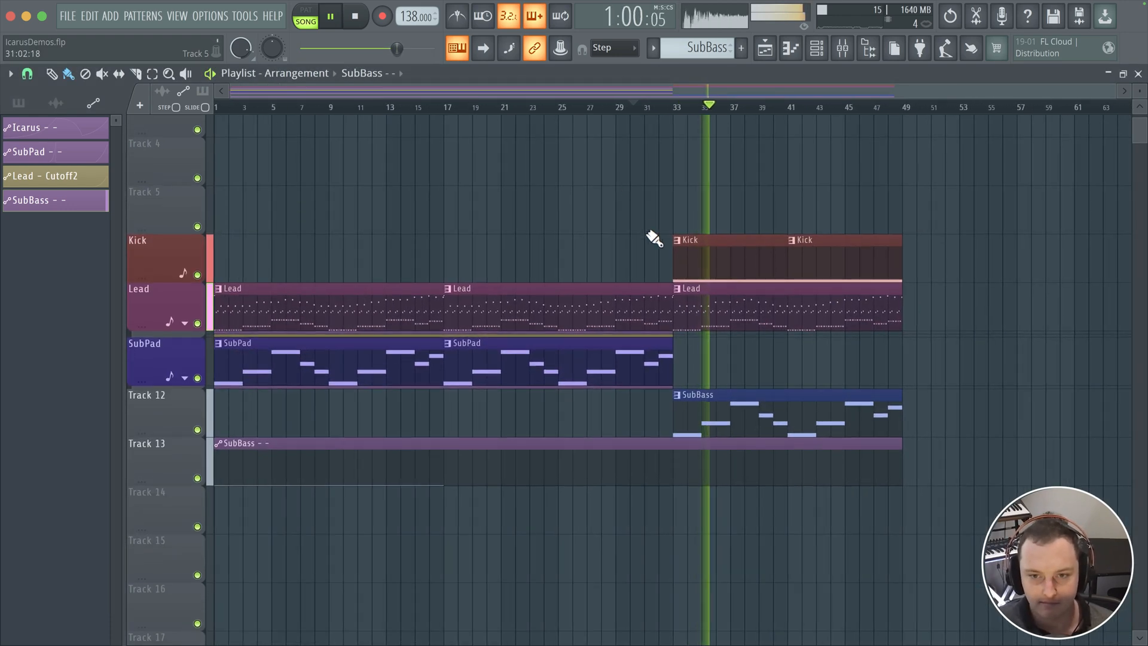
ctrl+scroll(622, 231, up, 3)
scroll(666, 205, down, 1)
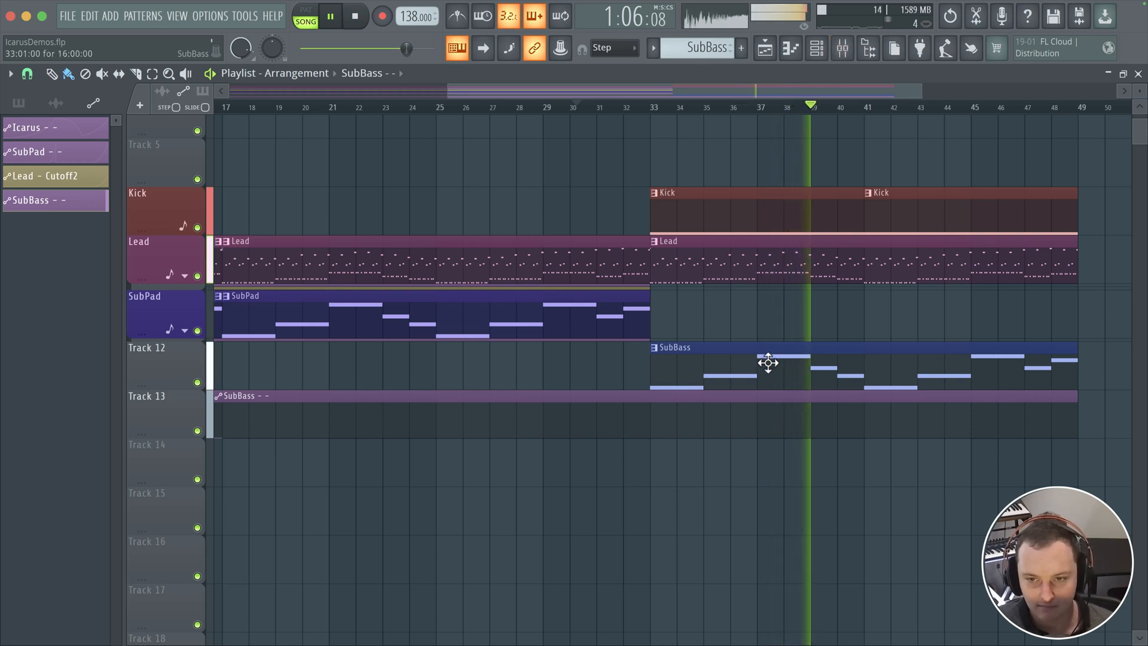
- Lower the Lead track's mixer level slightly against the kick and sub during playback
click(841, 49)
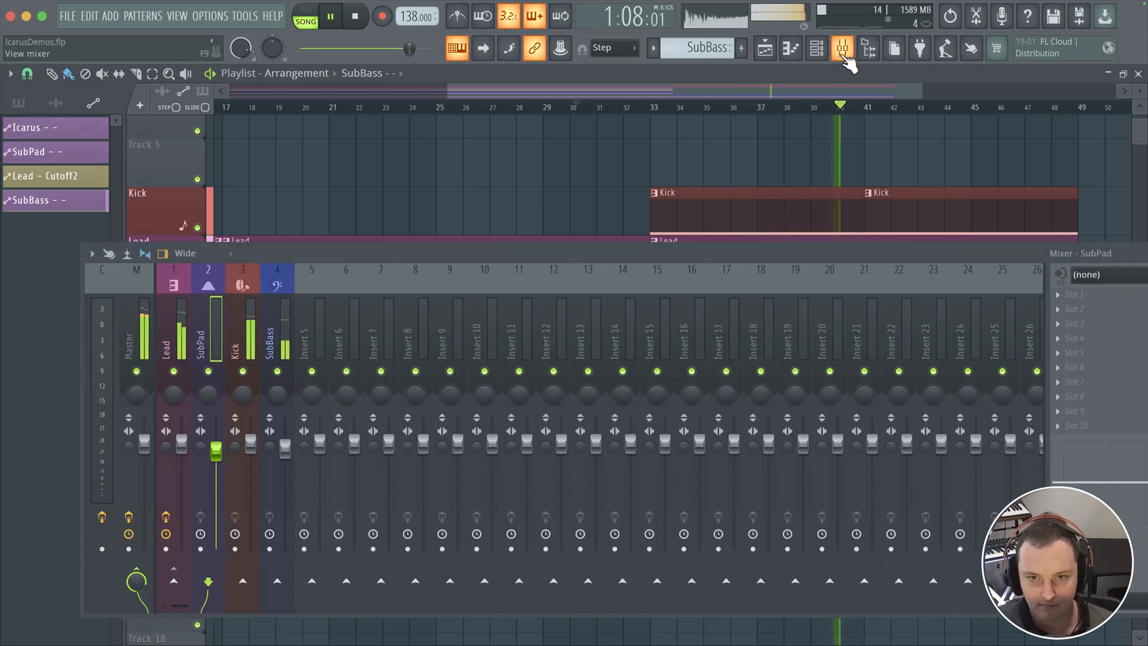
click(251, 444)
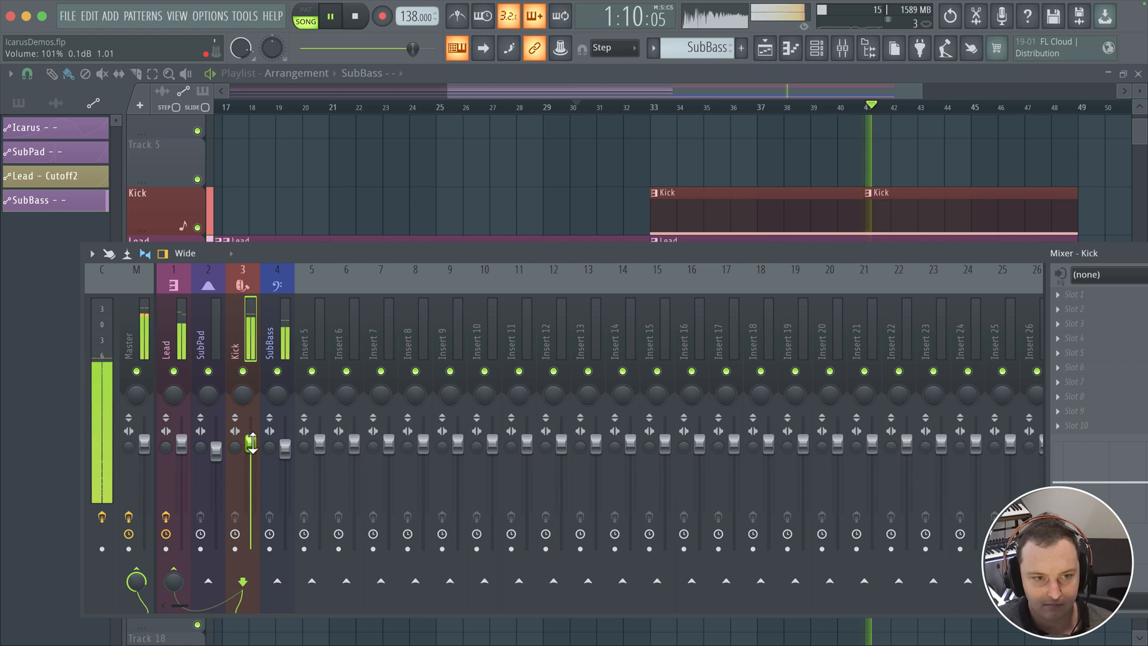
click(180, 447)
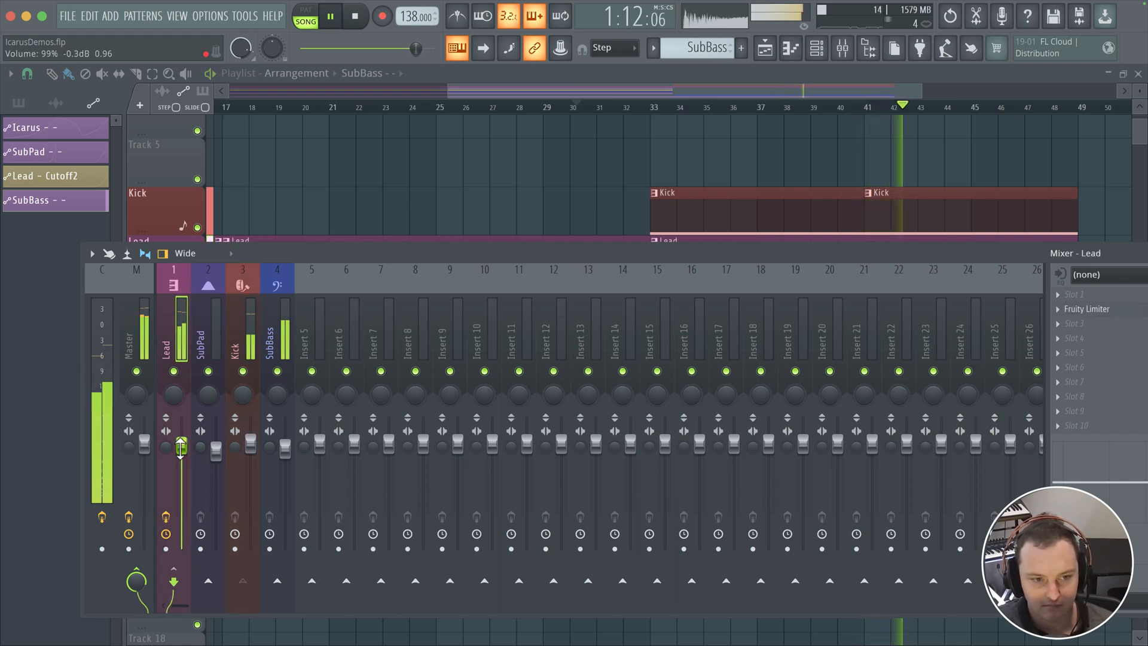
drag(178, 452, 182, 453)
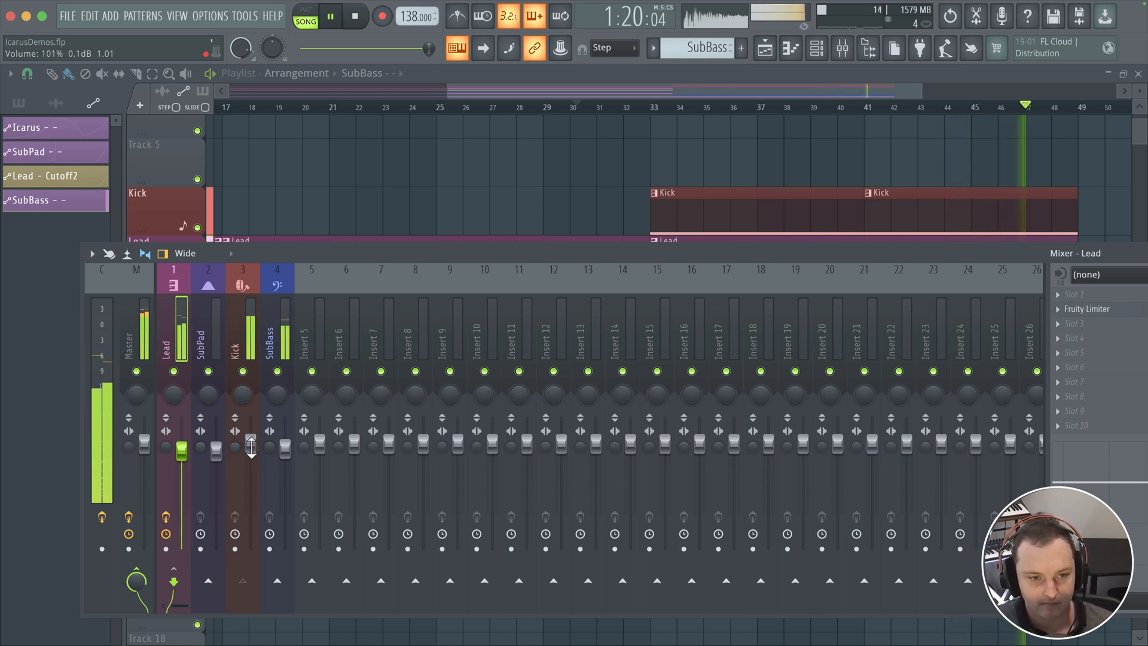